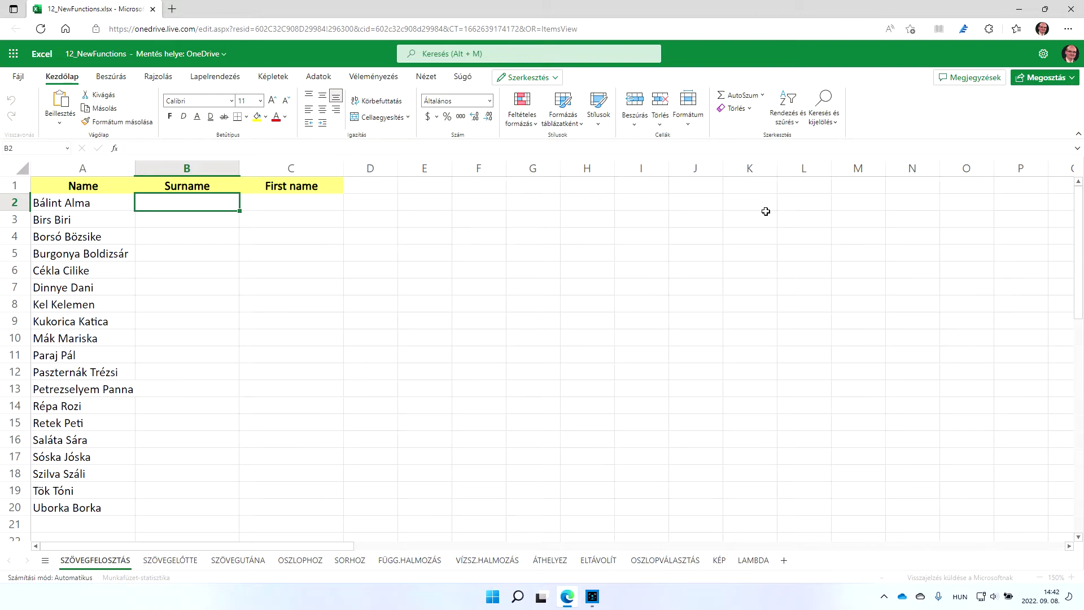
Enter =SZÖVEGFELOSZTÁS(A2;" ") in B2 to split the first name at the space
{"action": "left_click", "coordinate": [736, 55]}
{"action": "left_click", "coordinate": [210, 207]}
{"action": "type", "text": "=s"}
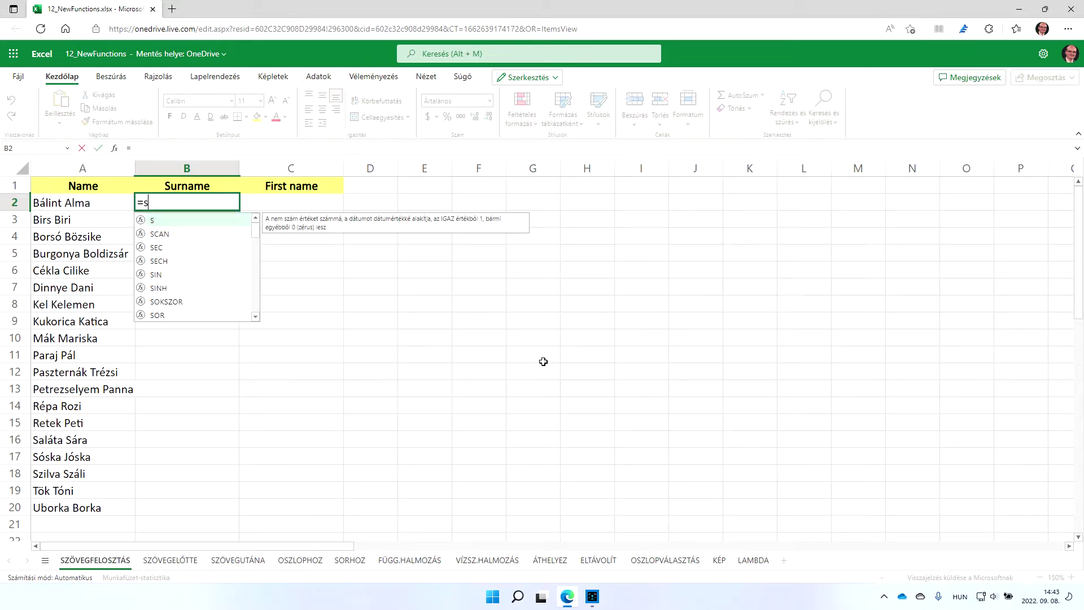
{"action": "type", "text": "zövegf"}
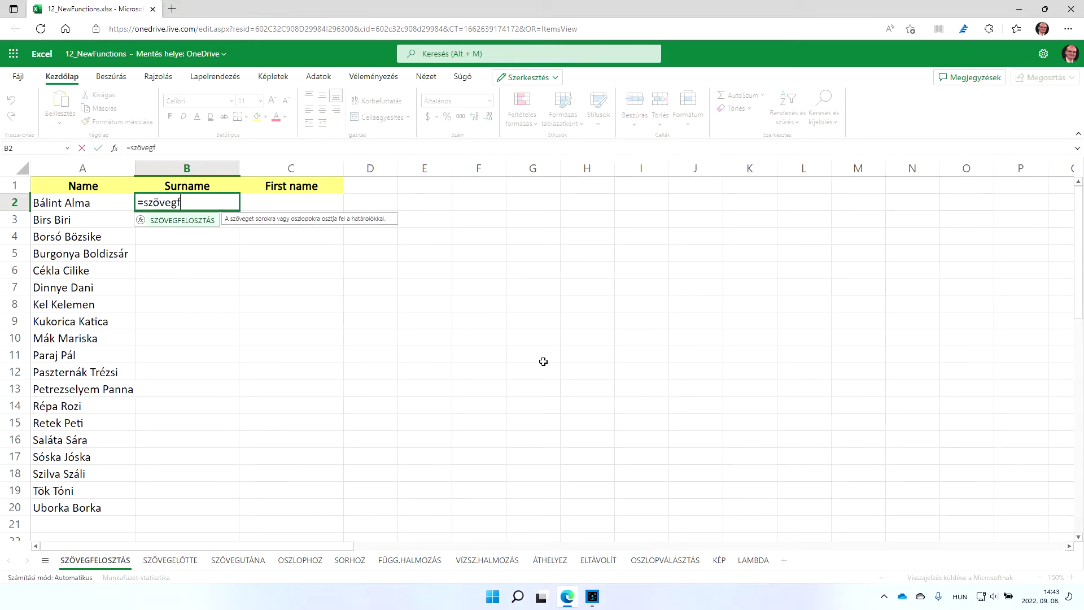
{"action": "key", "text": "Tab"}
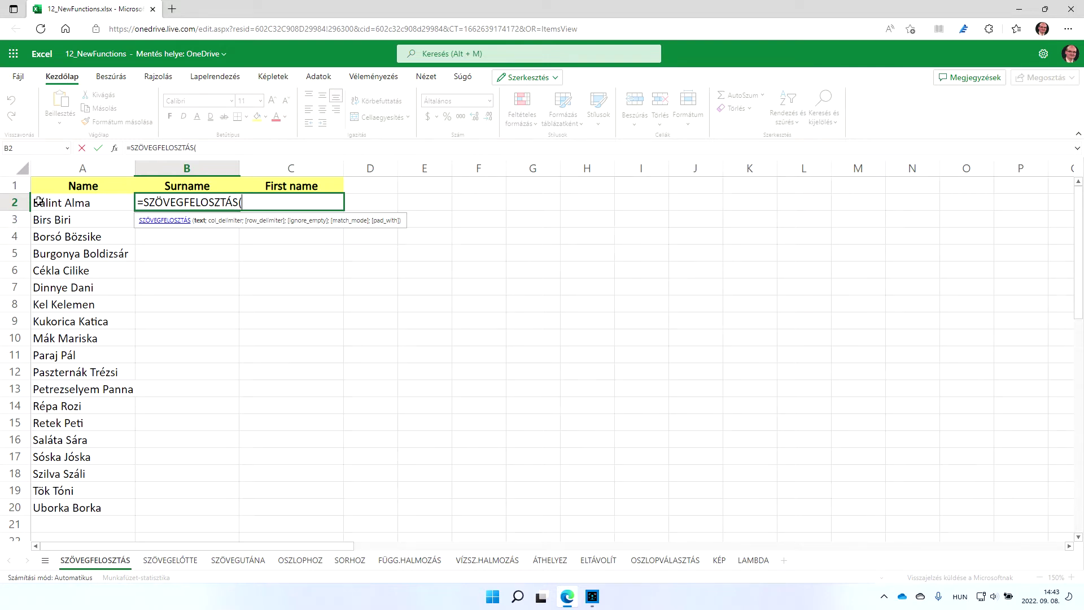
{"action": "left_click", "coordinate": [87, 203]}
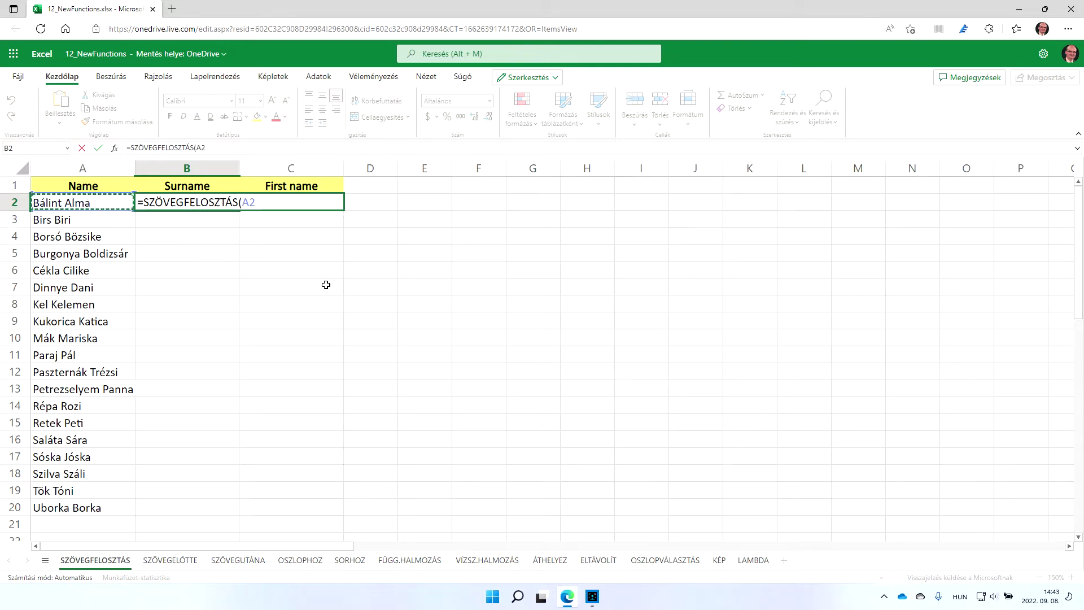
{"action": "type", "text": ";"}
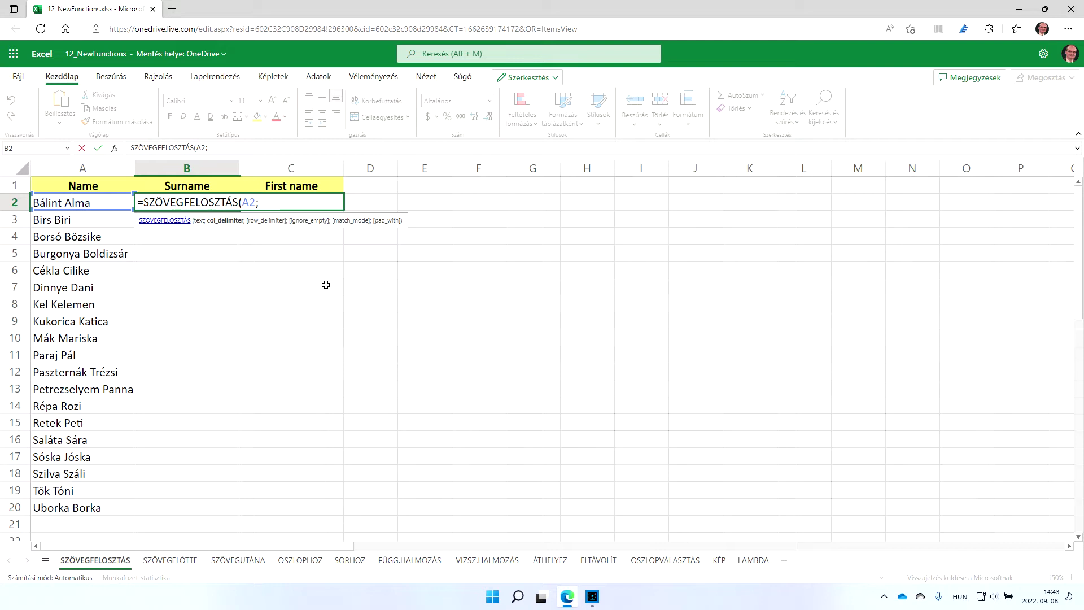
{"action": "type", "text": "\"n\""}
{"action": "key", "text": "BackSpace"}
{"action": "key", "text": "BackSpace"}
{"action": "type", "text": "\")"}
{"action": "key", "text": "Return"}
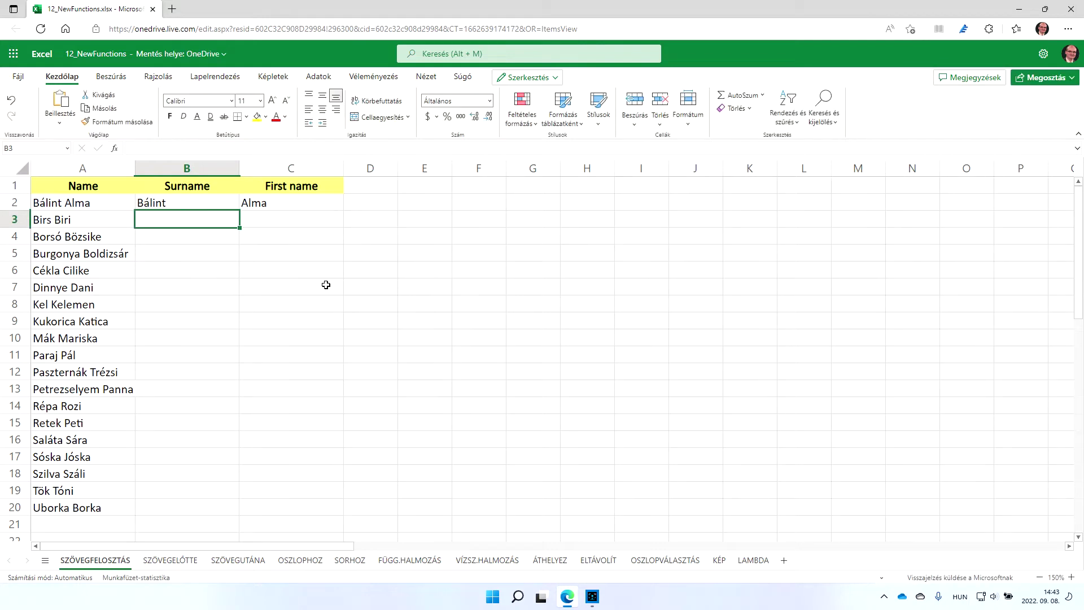
Fill the split formula down to row 20 and check the spilled first names in column C
{"action": "left_click", "coordinate": [226, 203]}
{"action": "left_click", "coordinate": [241, 211]}
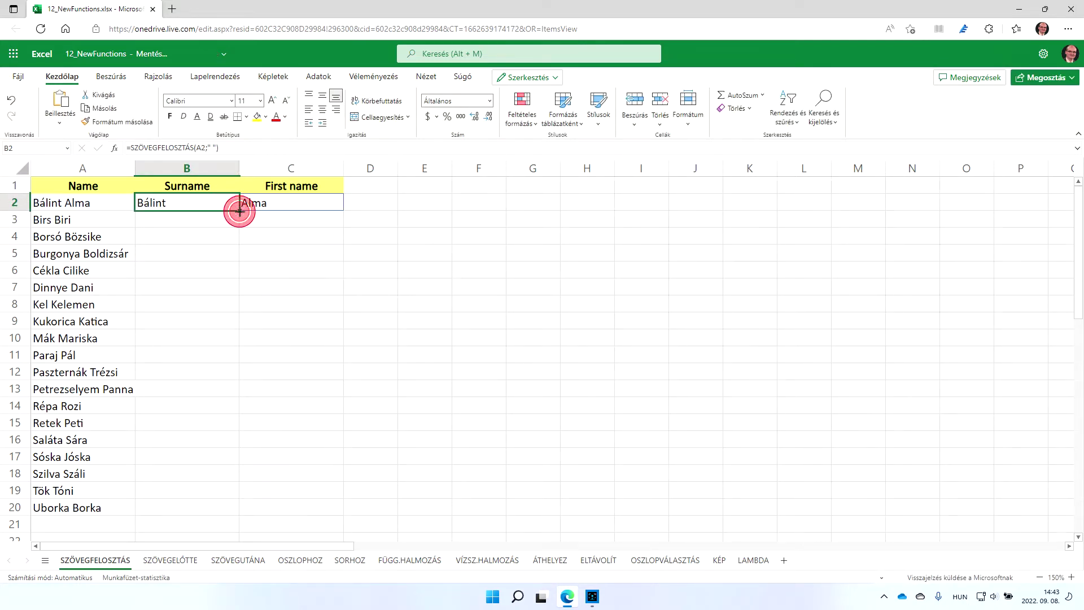
{"action": "left_click_drag", "start_coordinate": [239, 211], "coordinate": [244, 505]}
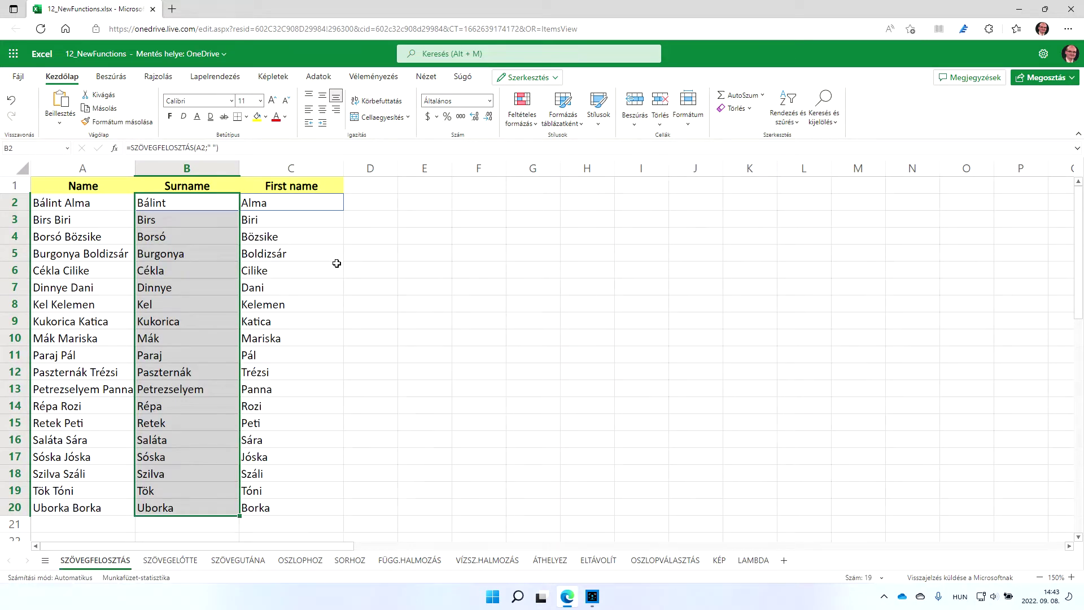
{"action": "left_click", "coordinate": [213, 204]}
{"action": "left_click", "coordinate": [279, 204]}
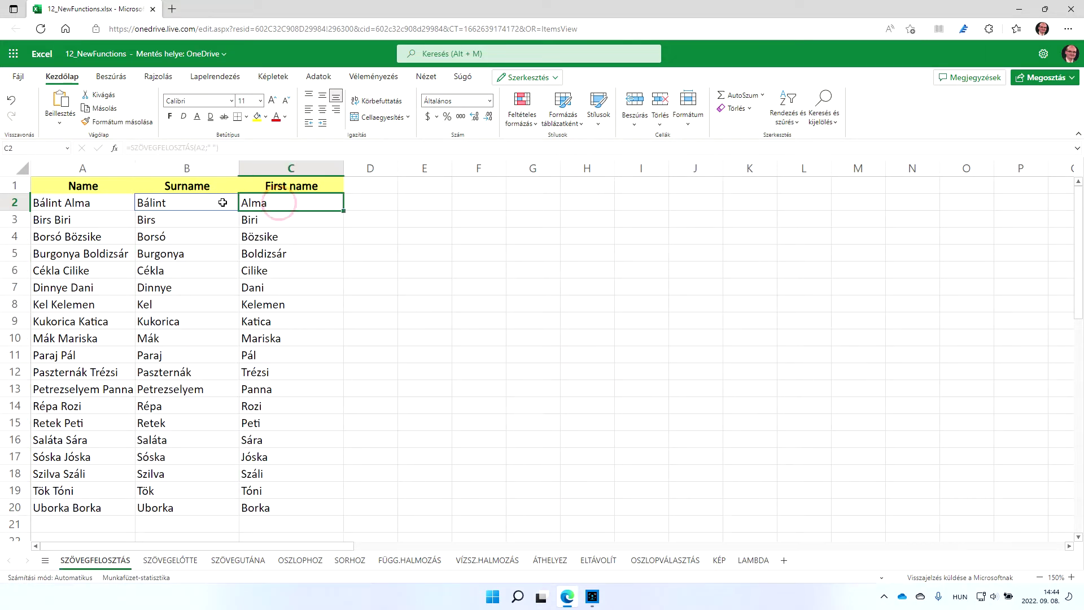
{"action": "left_click", "coordinate": [223, 203]}
{"action": "left_click", "coordinate": [299, 206]}
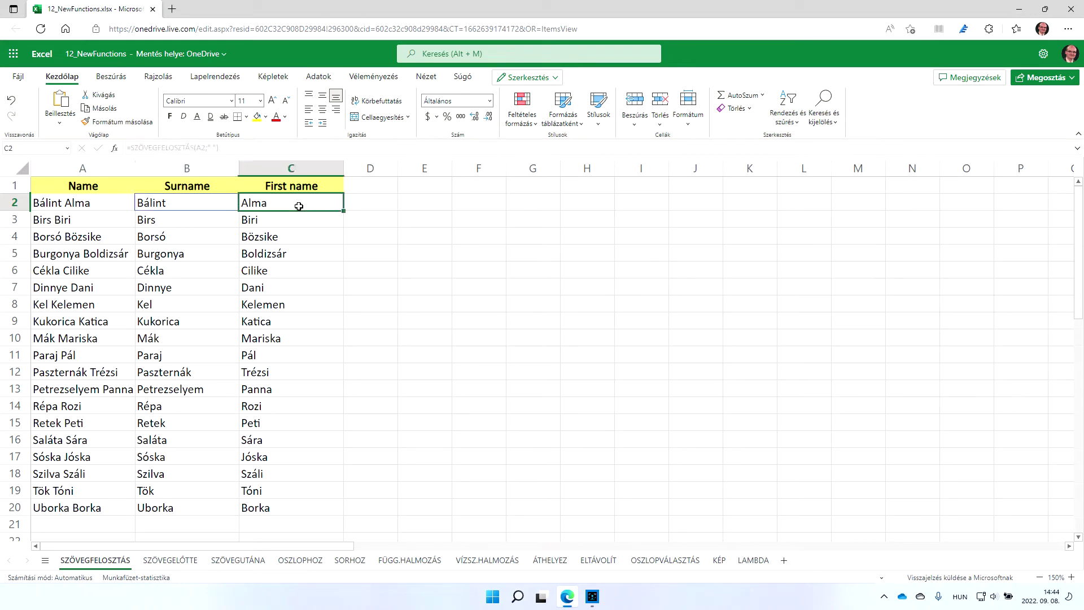
{"action": "left_click", "coordinate": [205, 206]}
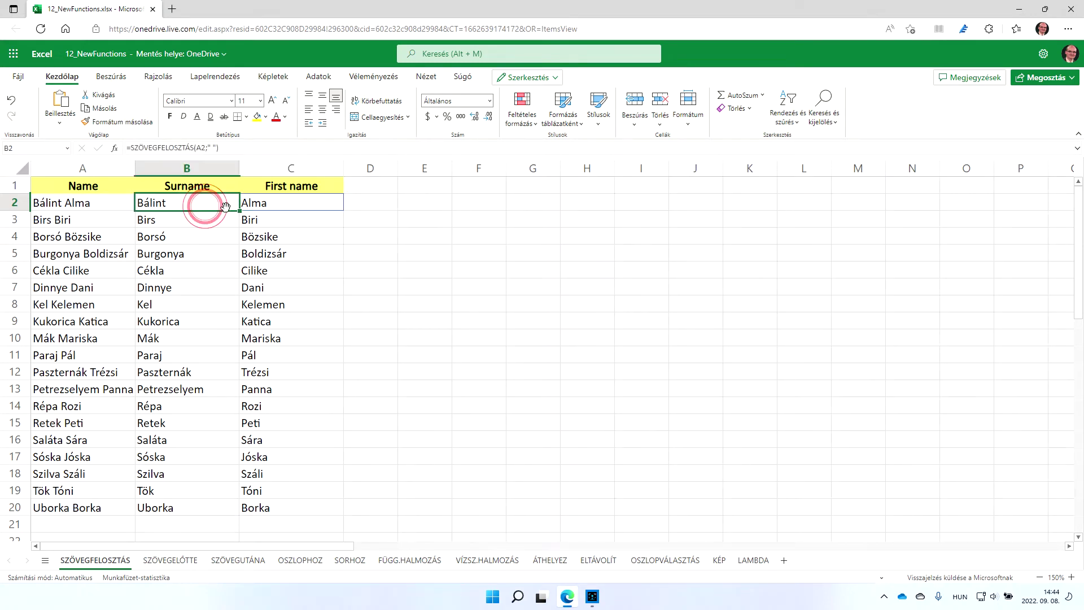
On the SZÖVEGELŐTTE sheet, enter =SZÖVEGELŐTTE(A2;" ") in B2
{"action": "left_click", "coordinate": [171, 560]}
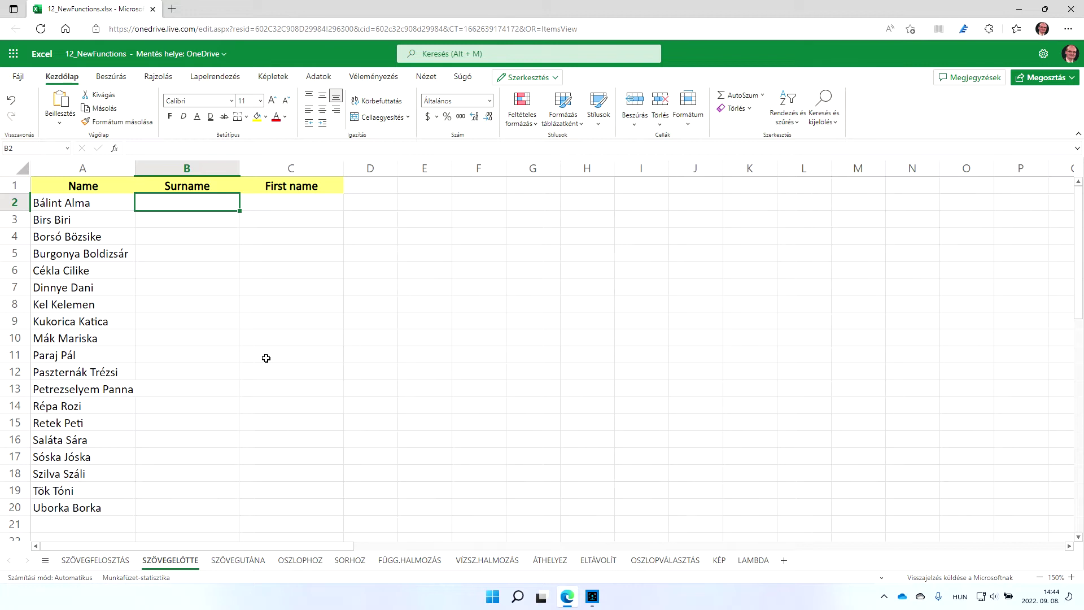
{"action": "type", "text": "="}
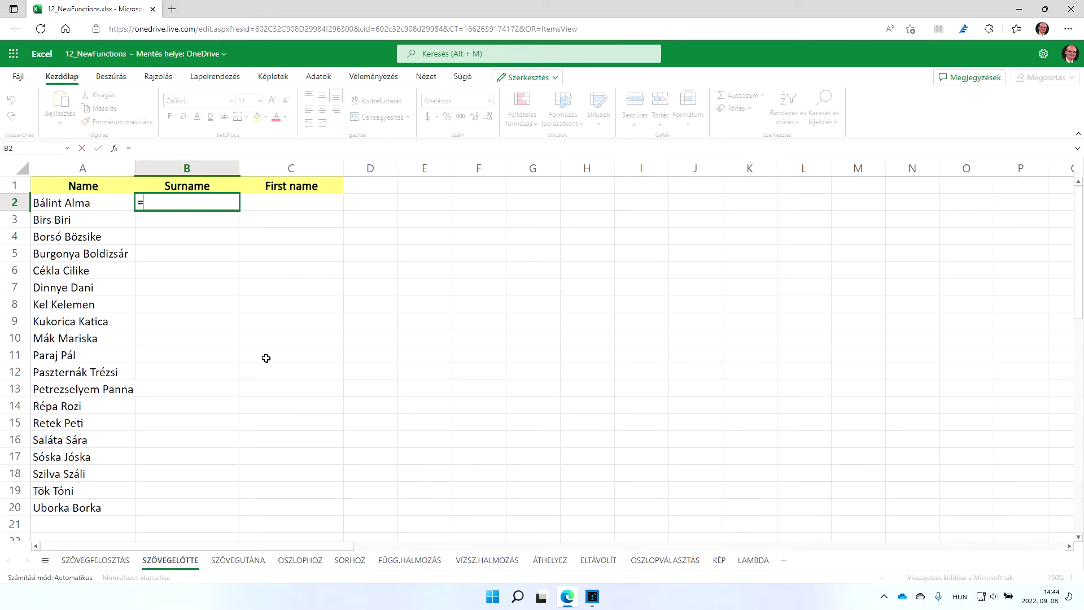
{"action": "type", "text": "szöve"}
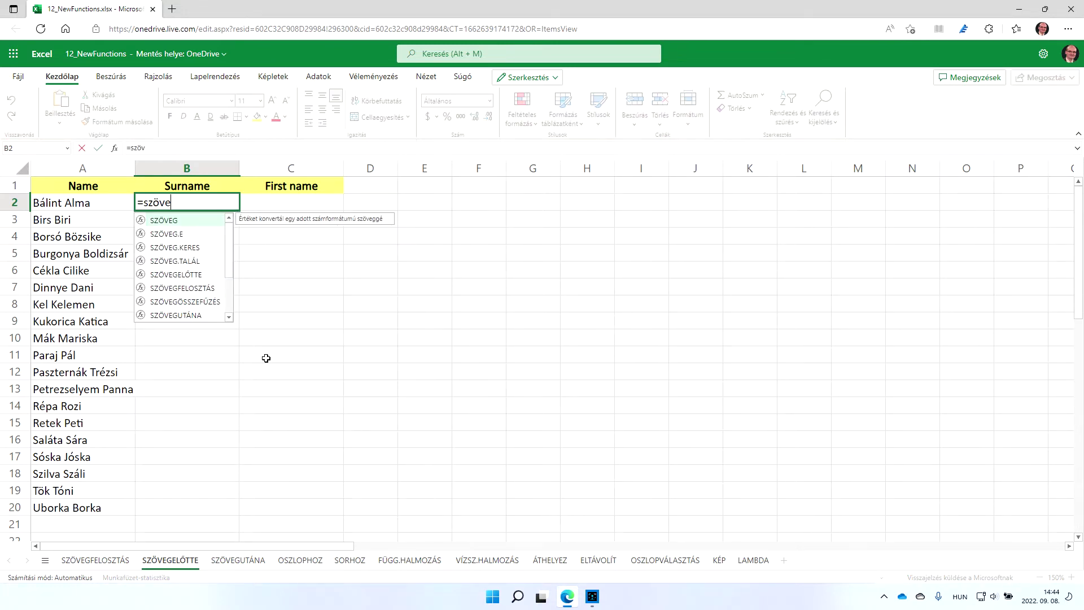
{"action": "type", "text": "gel"}
{"action": "key", "text": "Tab"}
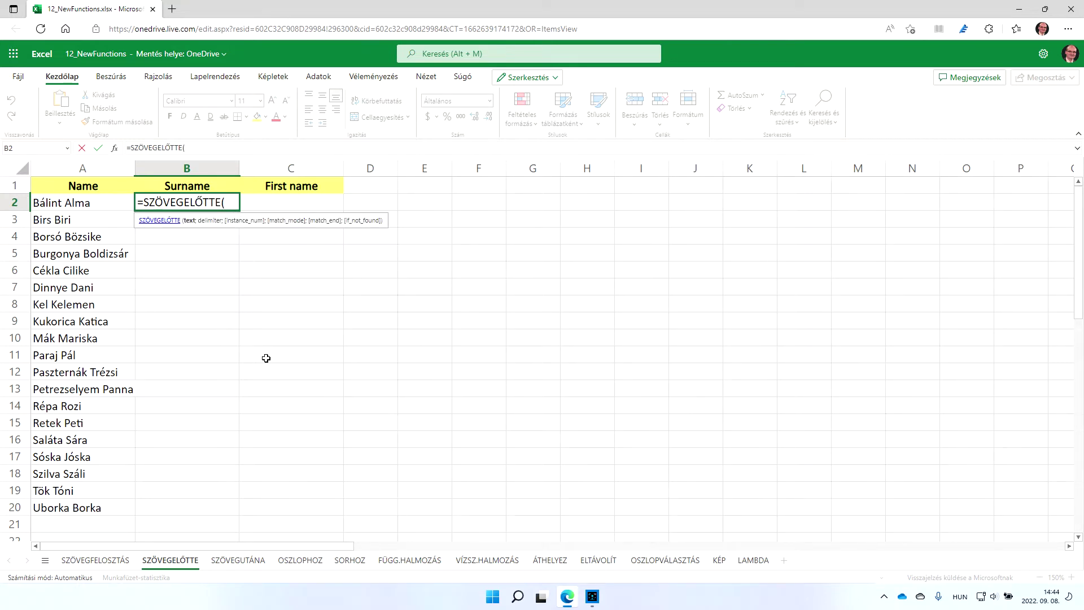
{"action": "left_click", "coordinate": [86, 202]}
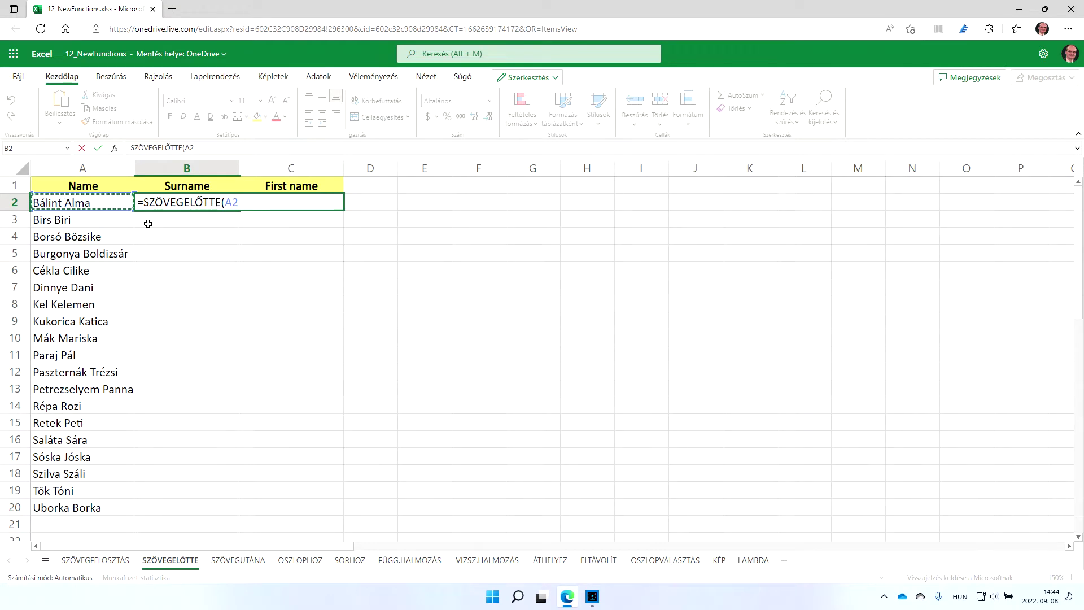
{"action": "type", "text": ";\""}
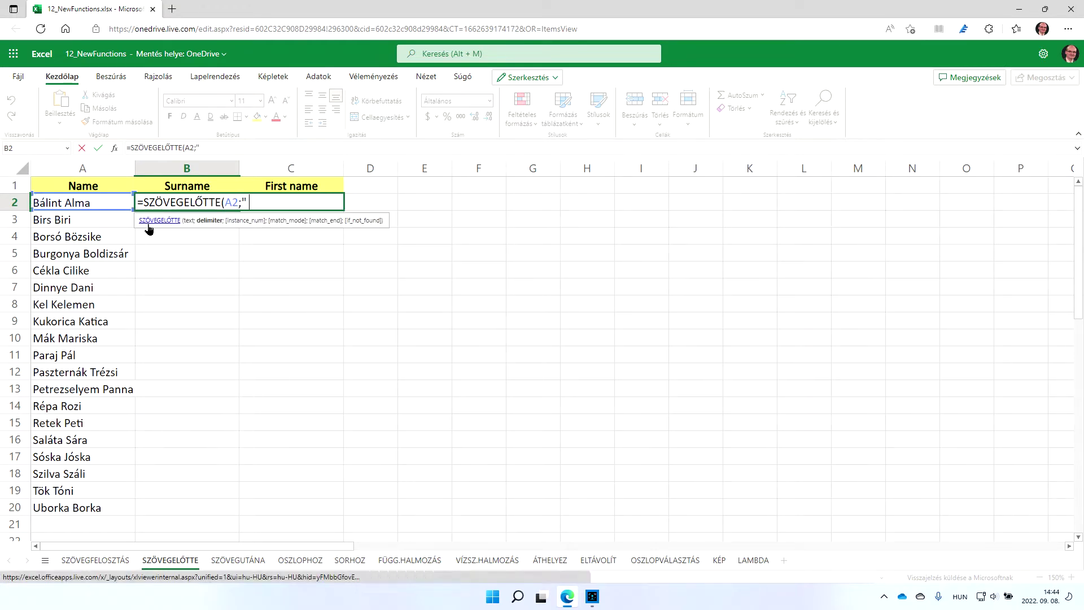
{"action": "type", "text": " \""}
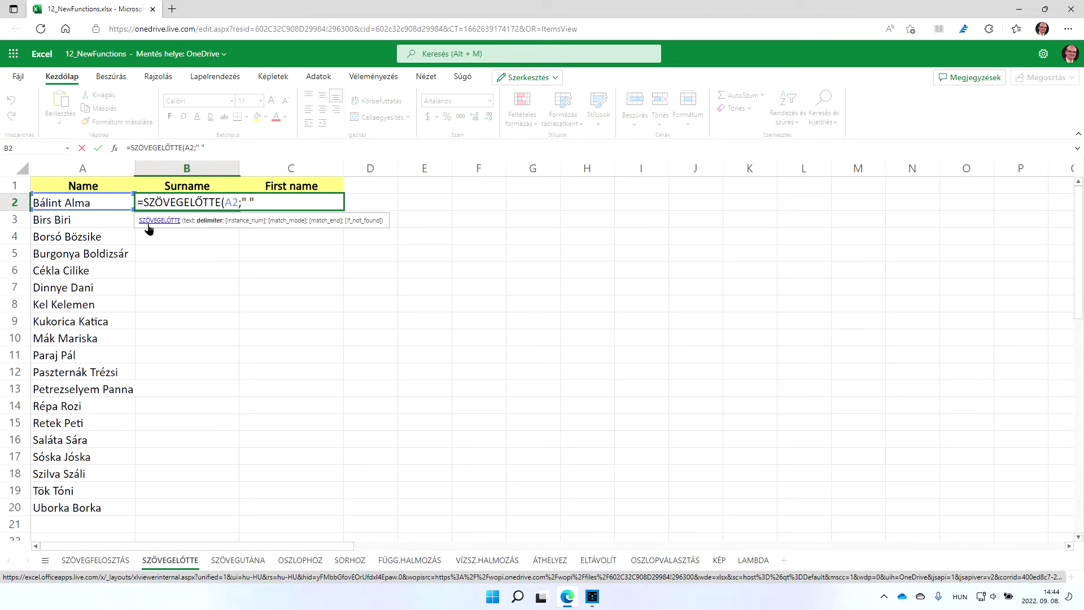
{"action": "type", "text": ")"}
{"action": "key", "text": "Return"}
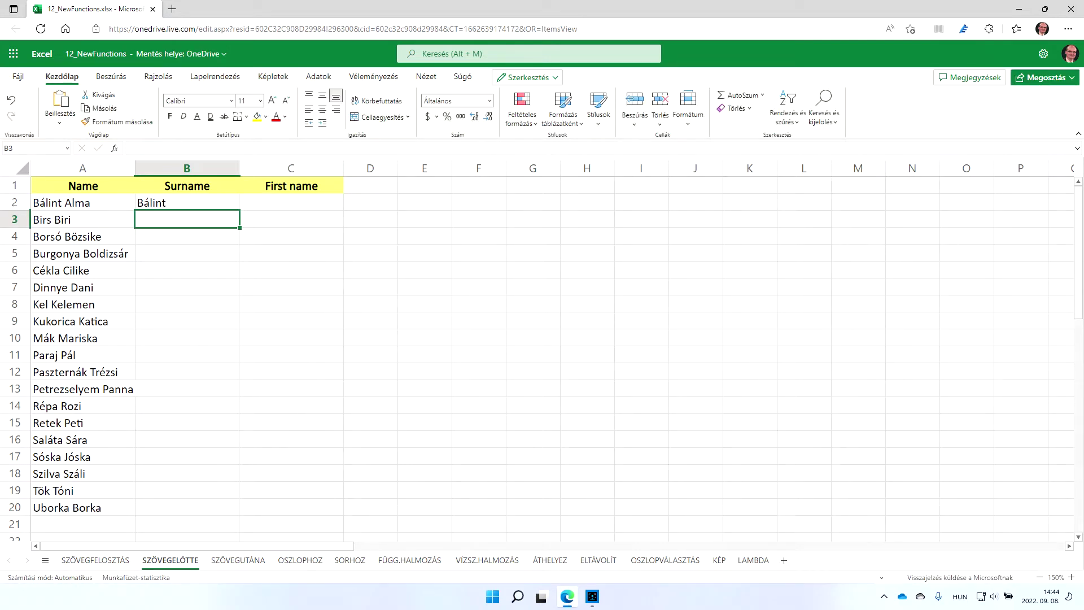
Fill the surname formula down column B to the end of the data
{"action": "left_click", "coordinate": [224, 205]}
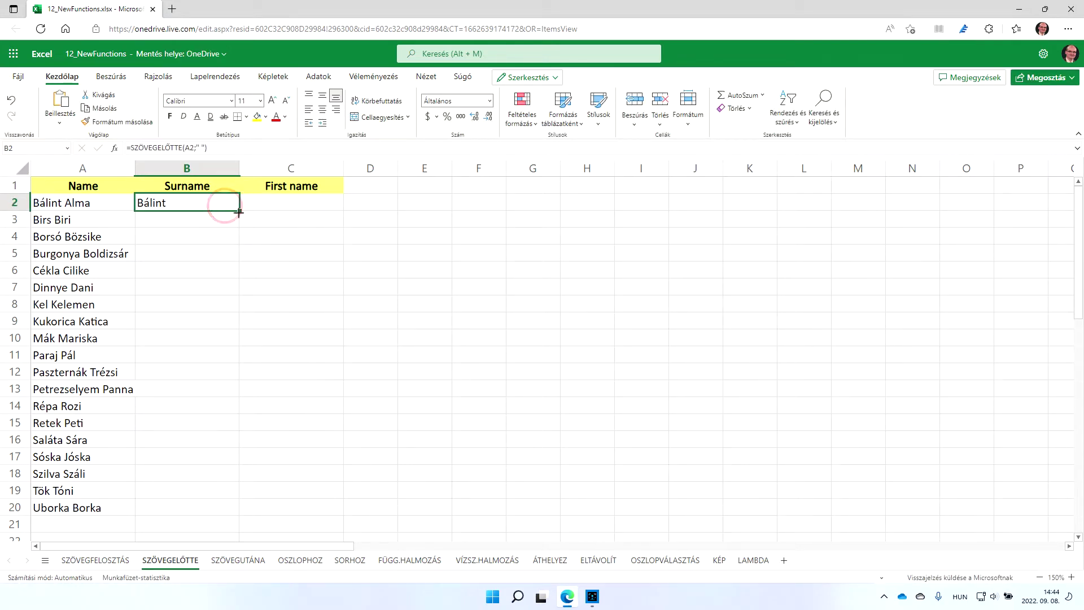
{"action": "left_click_drag", "start_coordinate": [239, 211], "coordinate": [231, 509]}
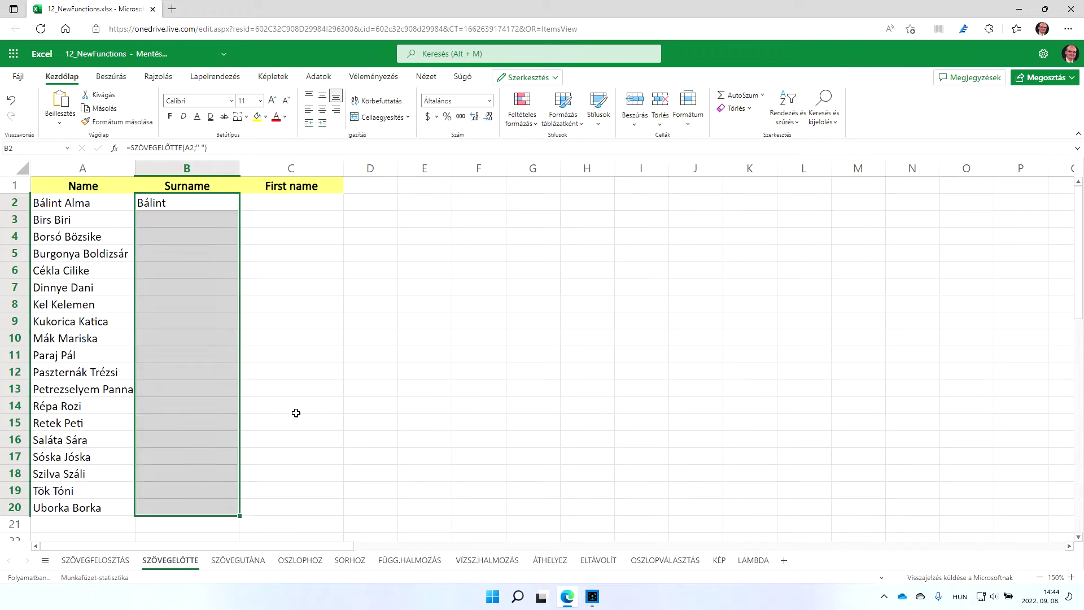
{"action": "key", "text": "ctrl+z"}
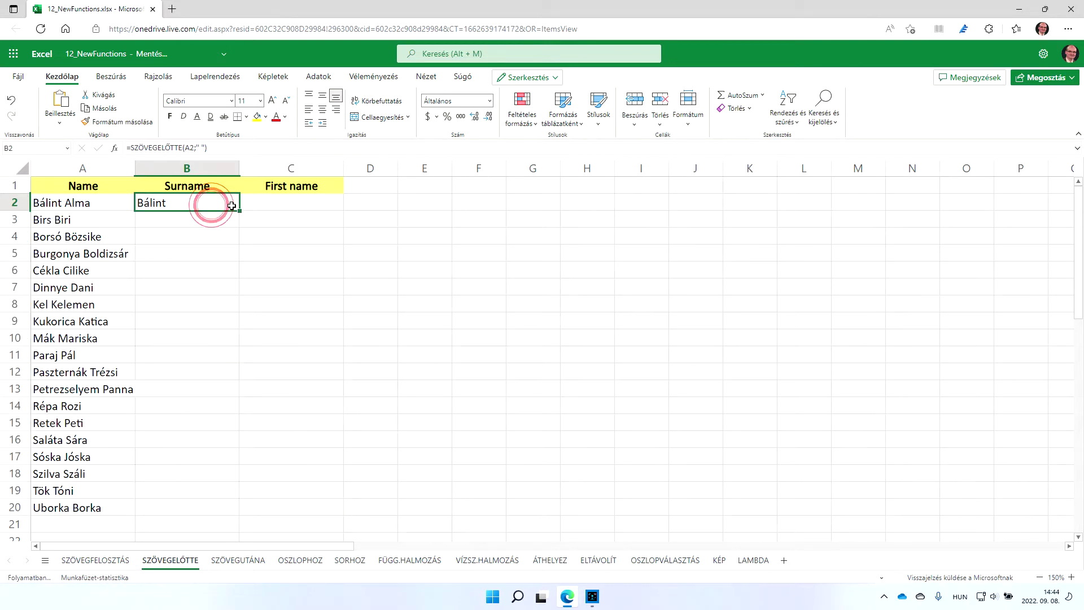
{"action": "double_click", "coordinate": [239, 212]}
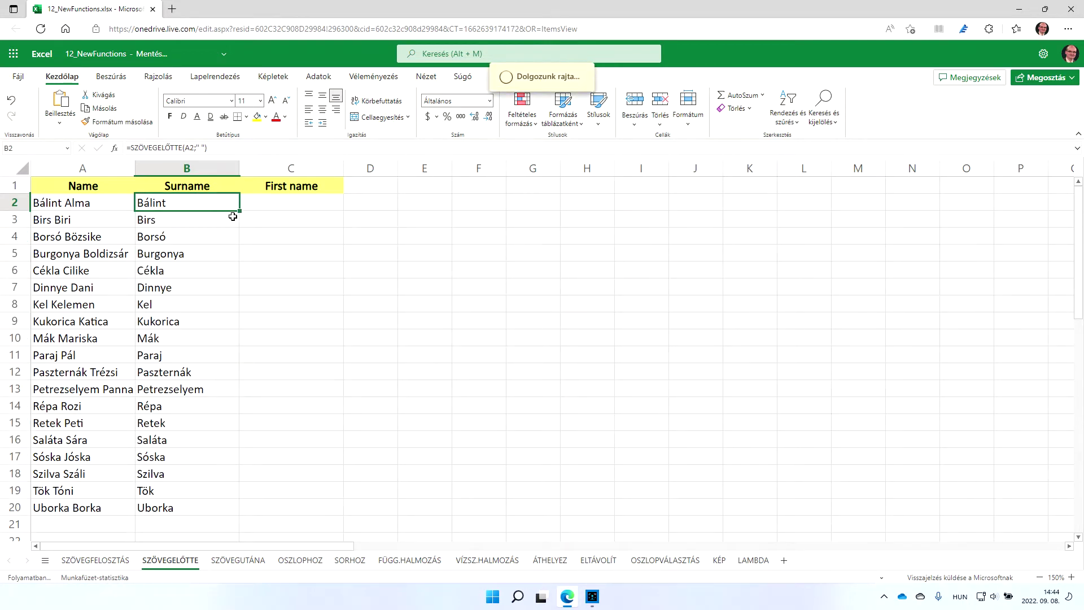
{"action": "left_click", "coordinate": [243, 560]}
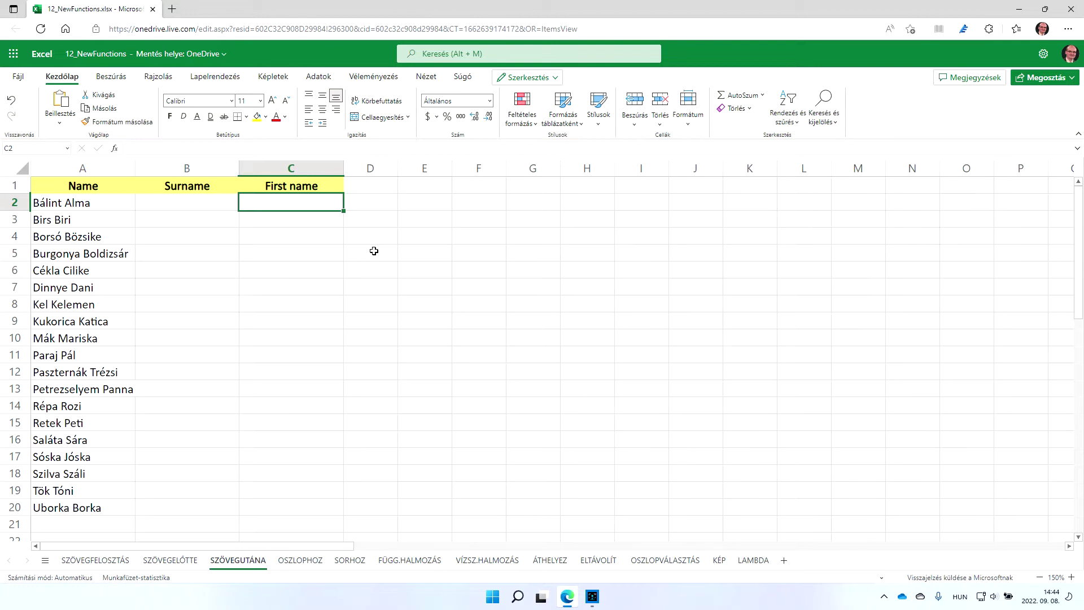
Enter =SZÖVEGUTÁNA(A2;" ") in C2 and fill it down to C20
{"action": "type", "text": "="}
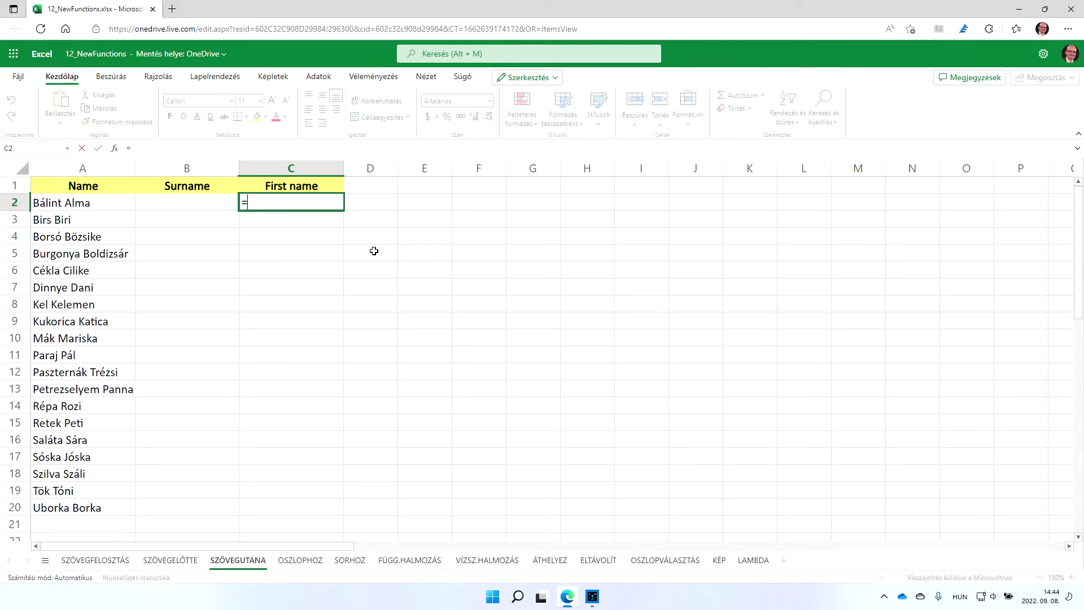
{"action": "type", "text": "szövegu"}
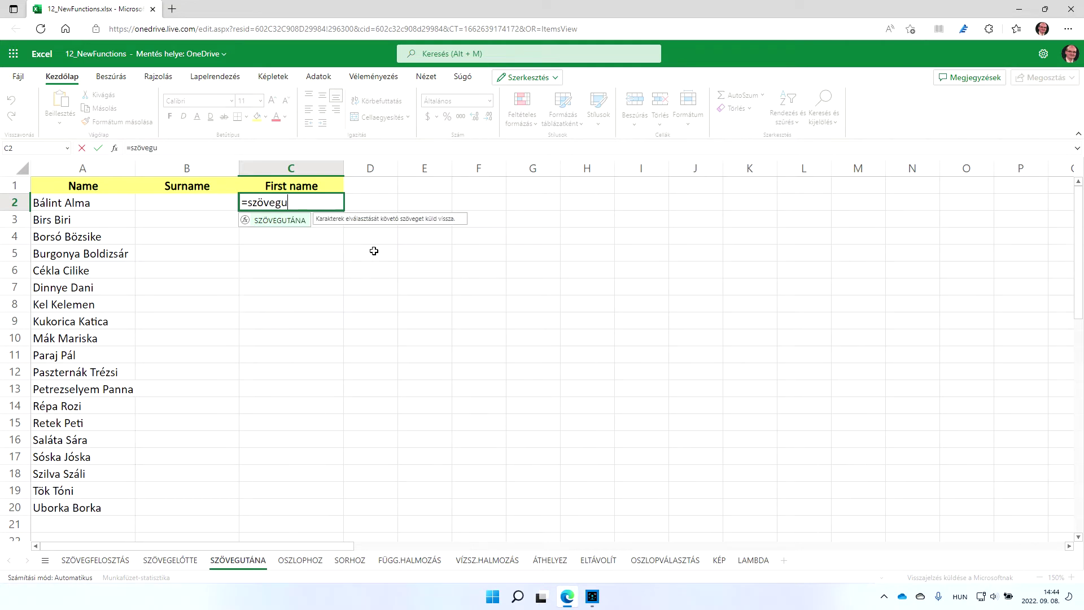
{"action": "key", "text": "Tab"}
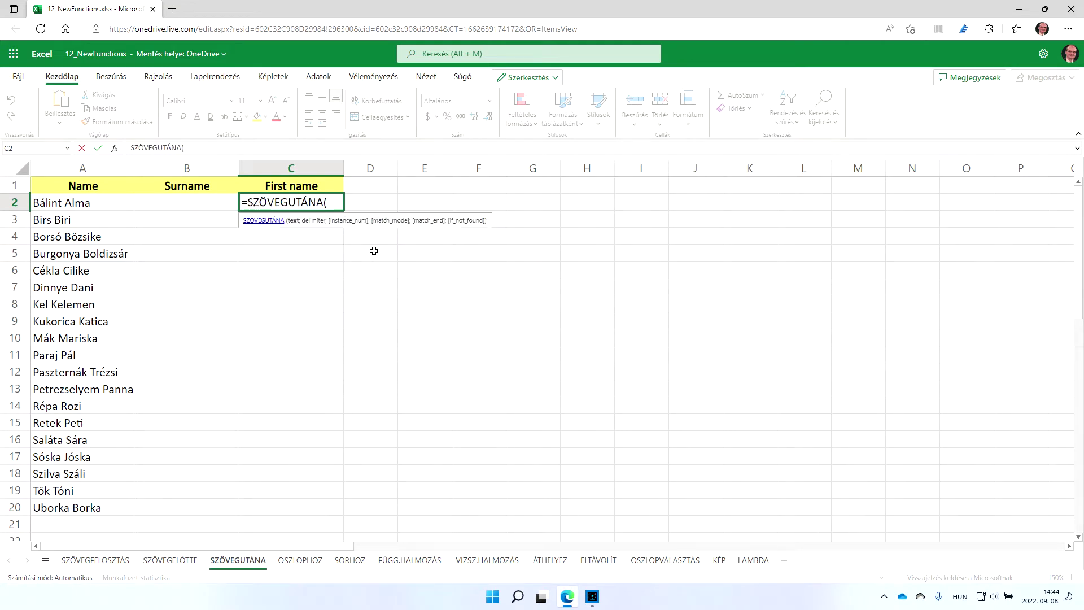
{"action": "left_click", "coordinate": [107, 204]}
{"action": "type", "text": ";"}
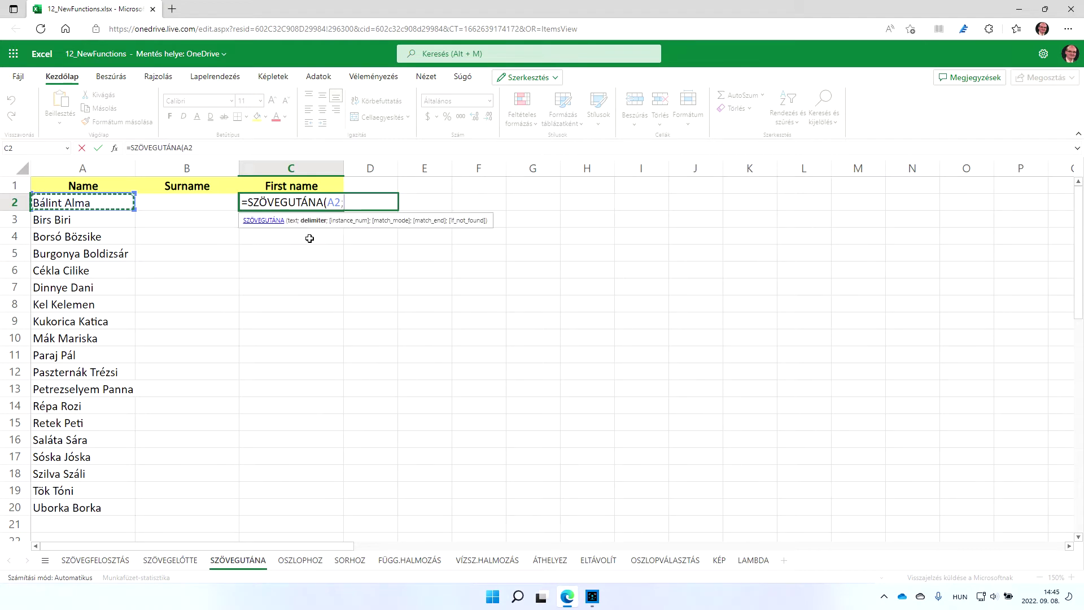
{"action": "type", "text": "\" \")"}
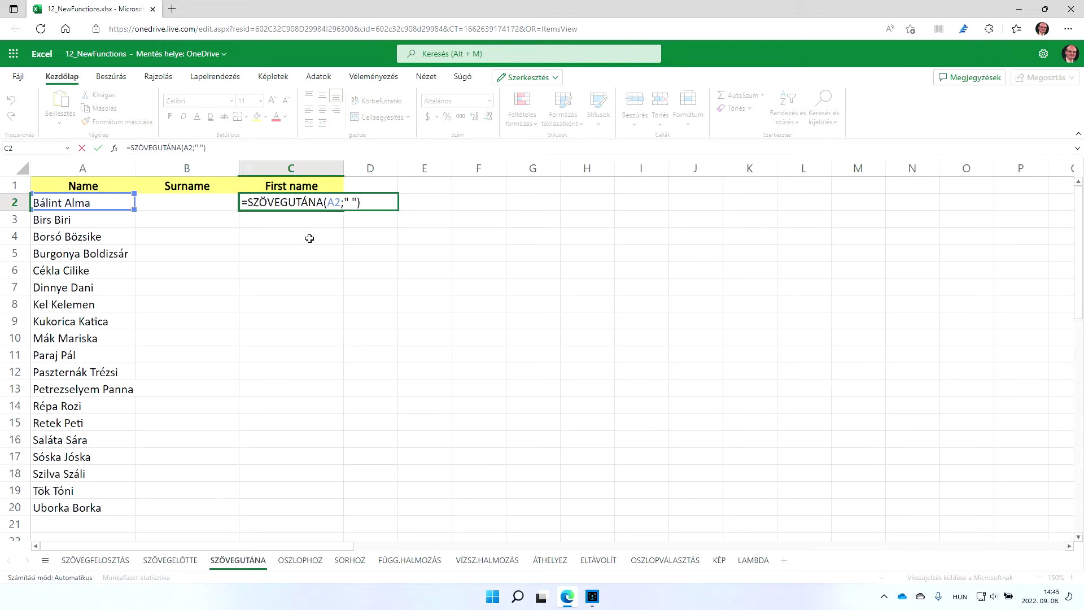
{"action": "key", "text": "Return"}
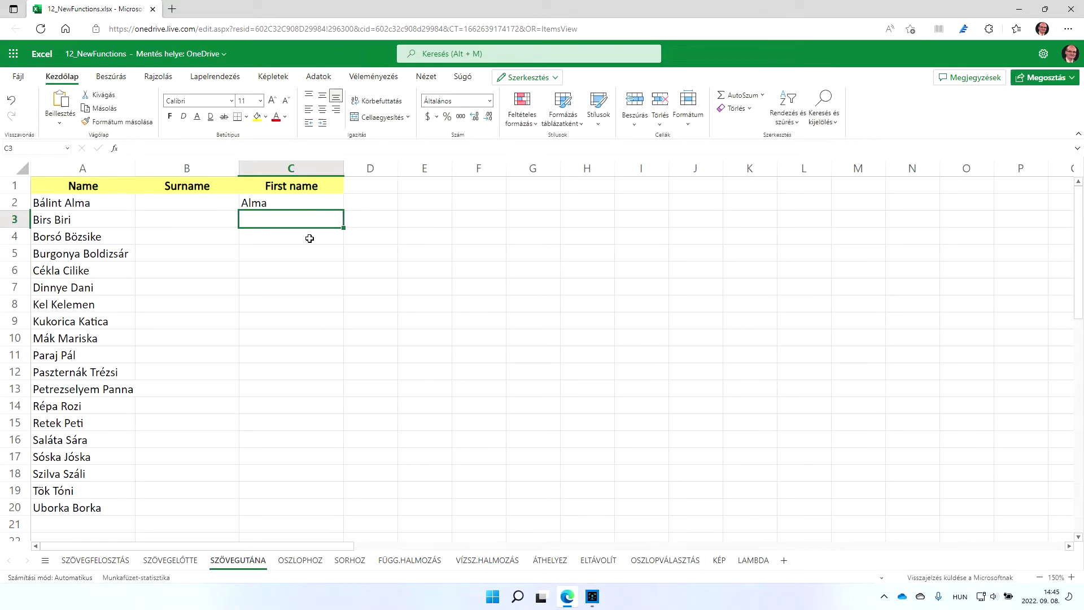
{"action": "left_click", "coordinate": [328, 202]}
{"action": "double_click", "coordinate": [345, 211]}
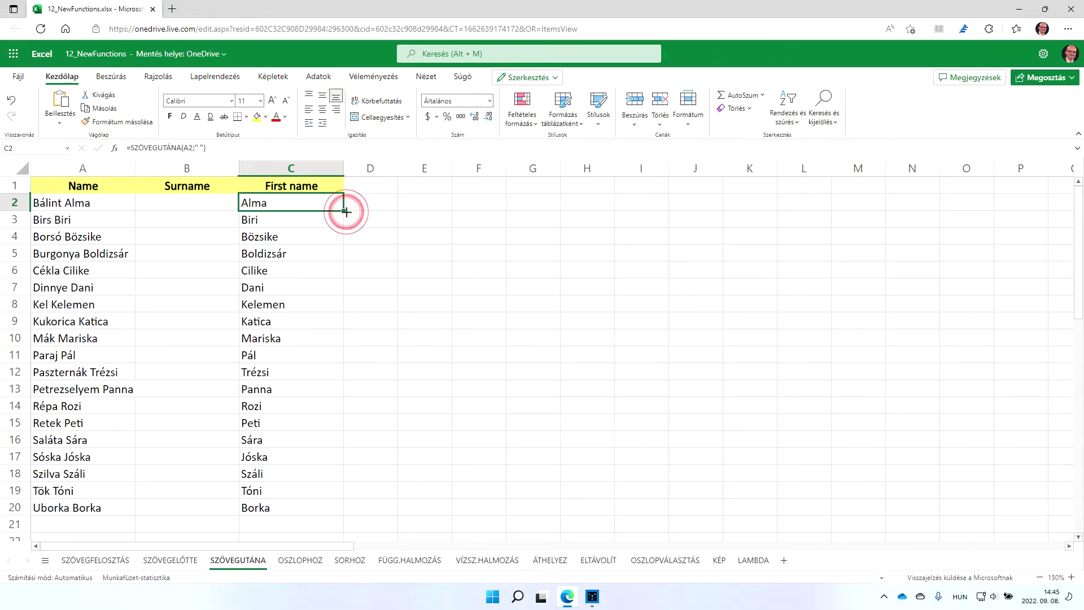
On the OSZLOPHOZ sheet, enter =OSZLOPHOZ(A1:B5) in A7 to stack the values into A7:A16
{"action": "left_click", "coordinate": [300, 561]}
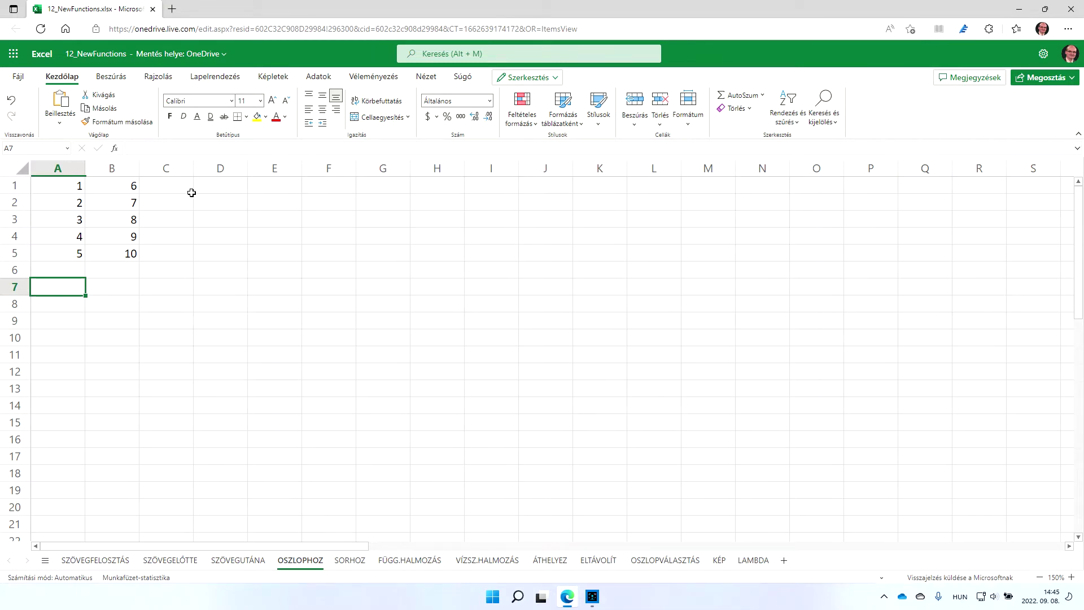
{"action": "type", "text": "="}
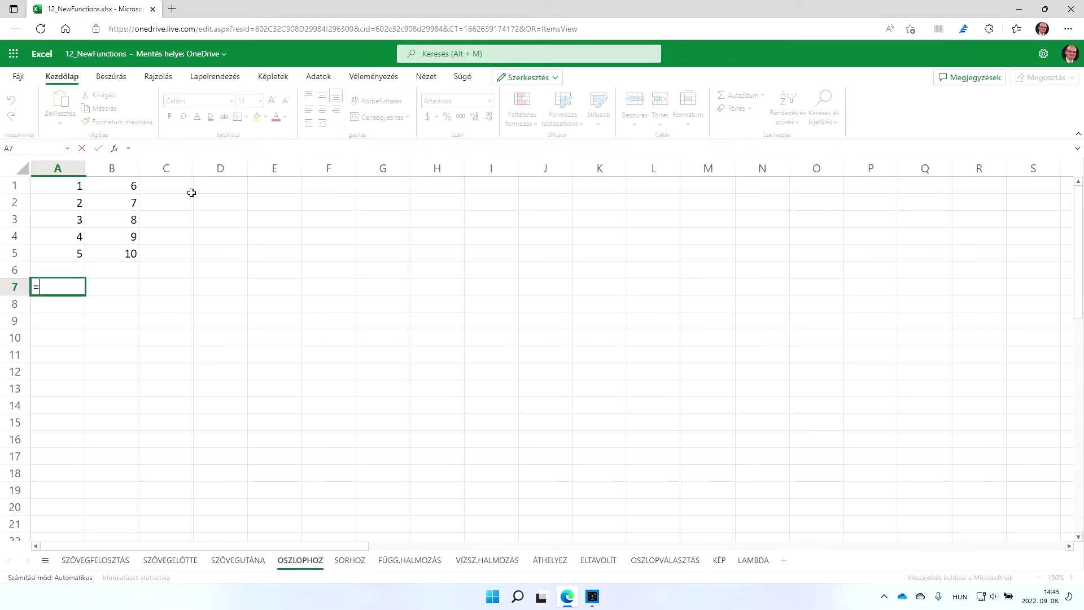
{"action": "type", "text": "osz"}
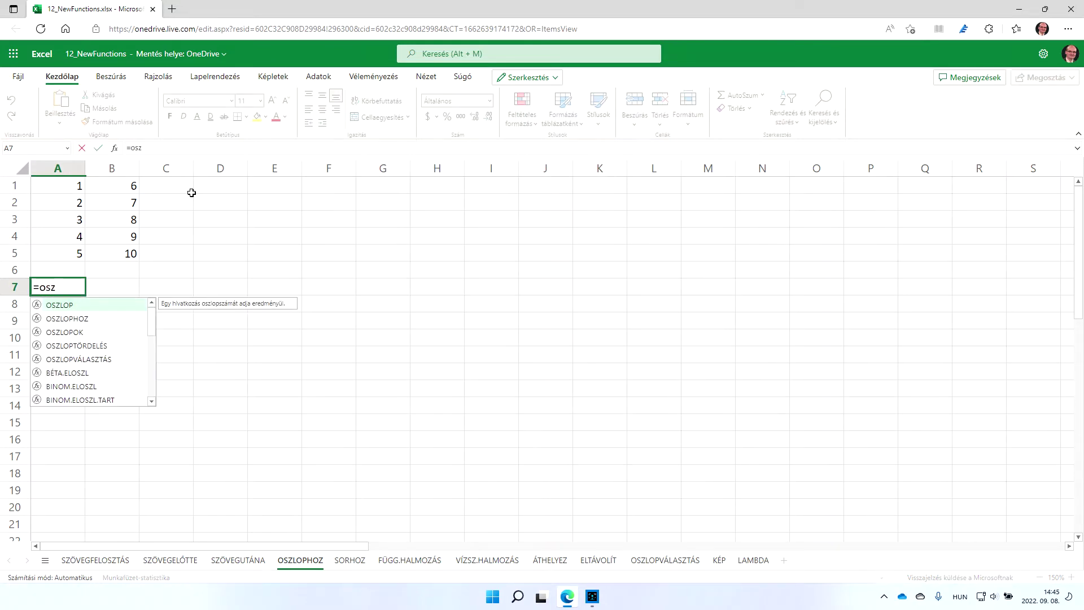
{"action": "key", "text": "Down"}
{"action": "key", "text": "Tab"}
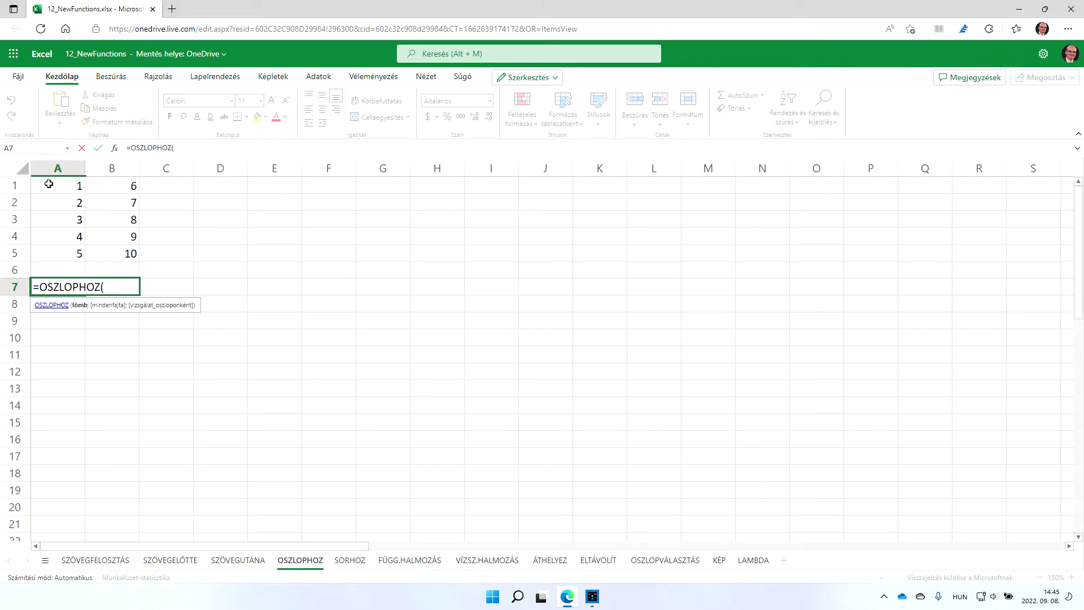
{"action": "mouse_move", "coordinate": [49, 184]}
{"action": "left_mouse_down"}
{"action": "mouse_move", "coordinate": [131, 237]}
{"action": "mouse_move", "coordinate": [131, 252]}
{"action": "left_mouse_up"}
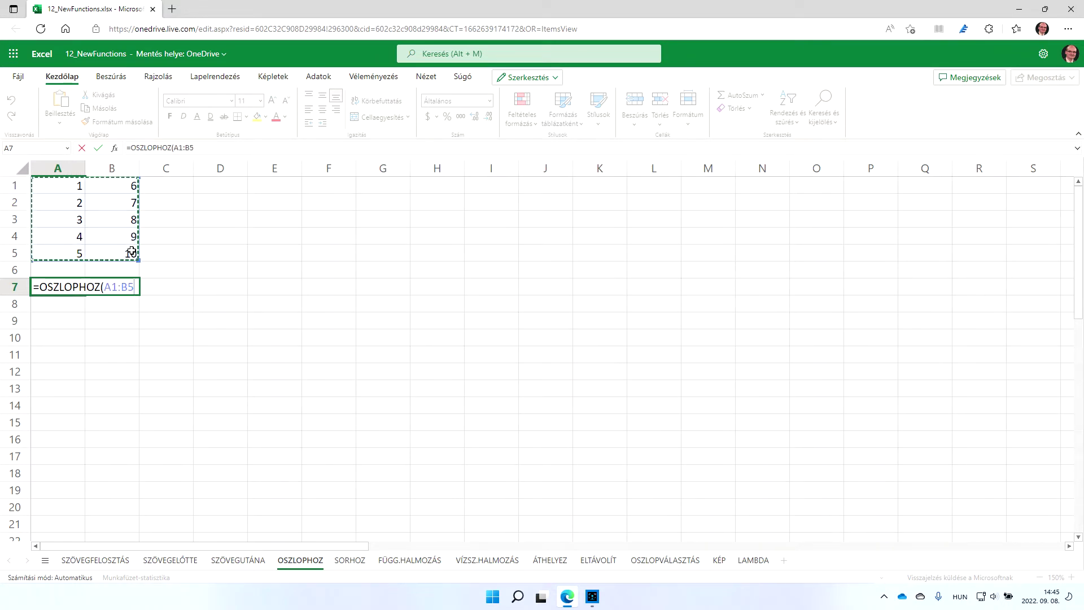
{"action": "key", "text": "Return"}
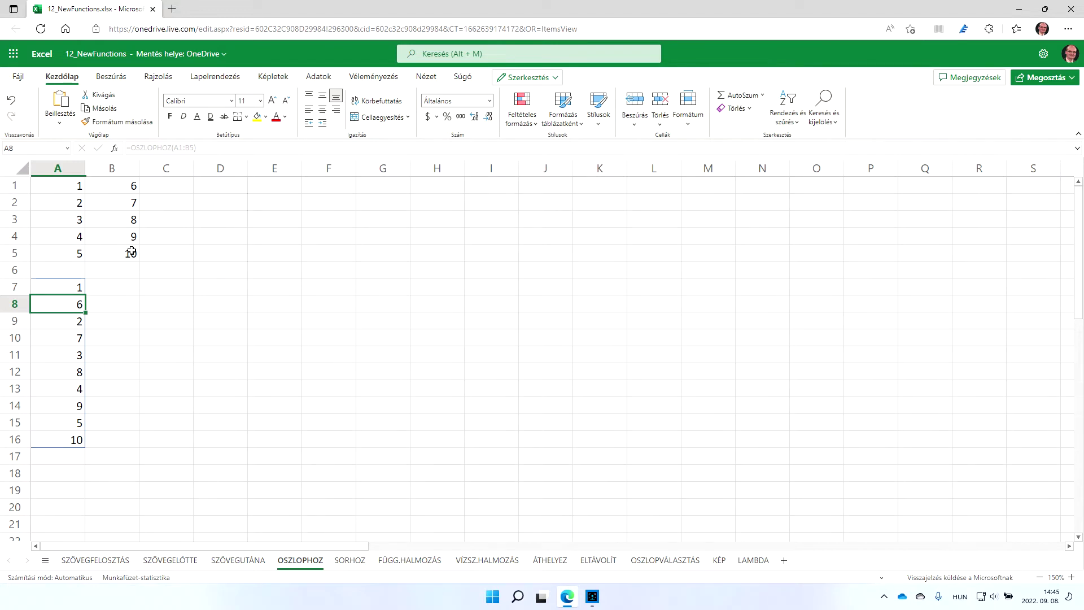
{"action": "left_click", "coordinate": [348, 560]}
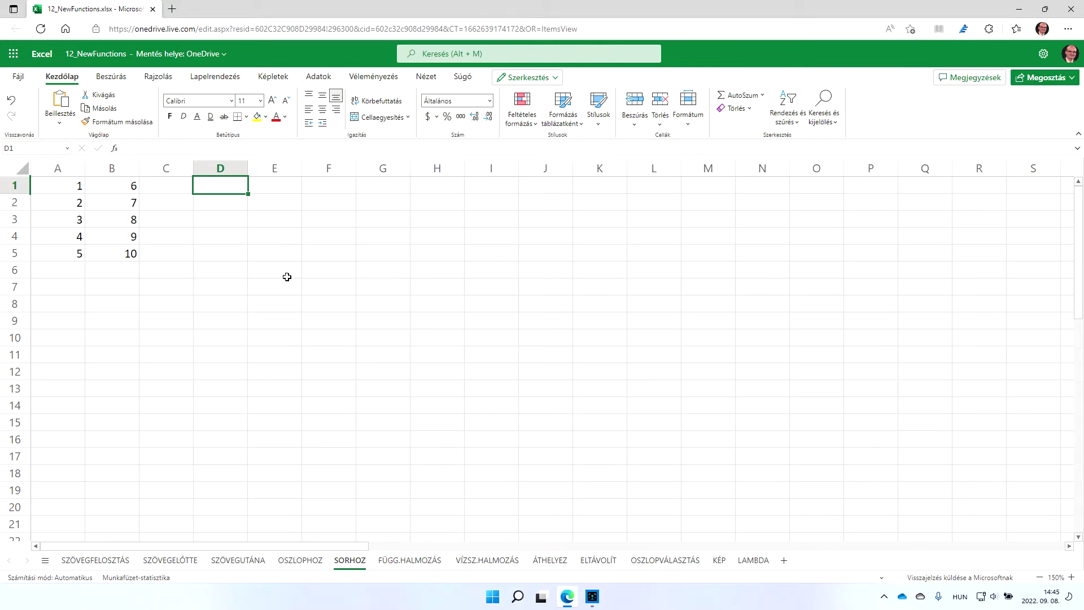
Enter =SORHOZ(A1:B5) in D1 to spread the values across D1:M1
{"action": "type", "text": "=sorh"}
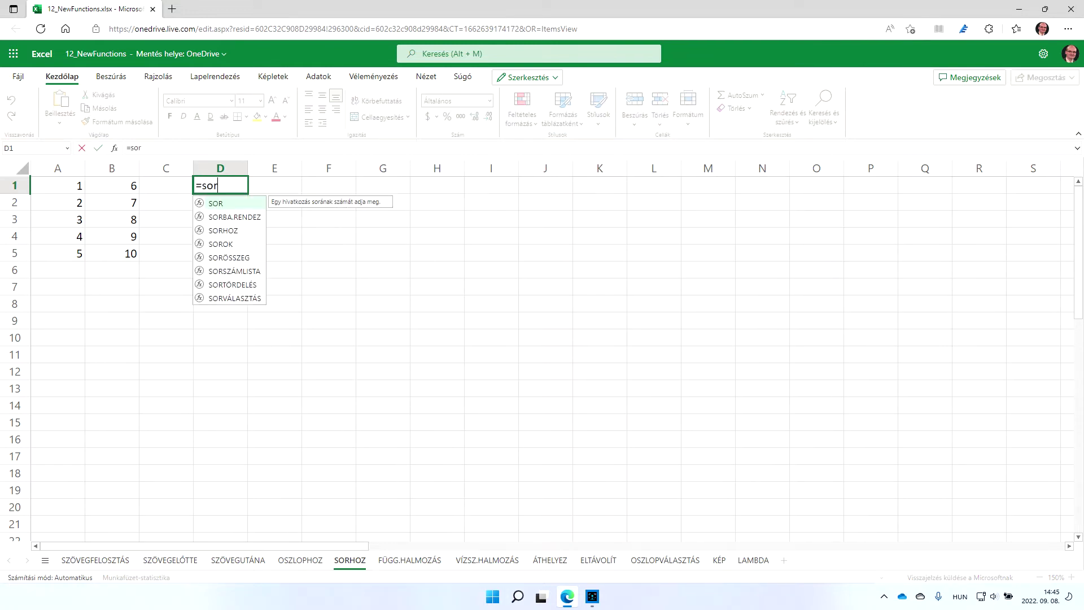
{"action": "key", "text": "Tab"}
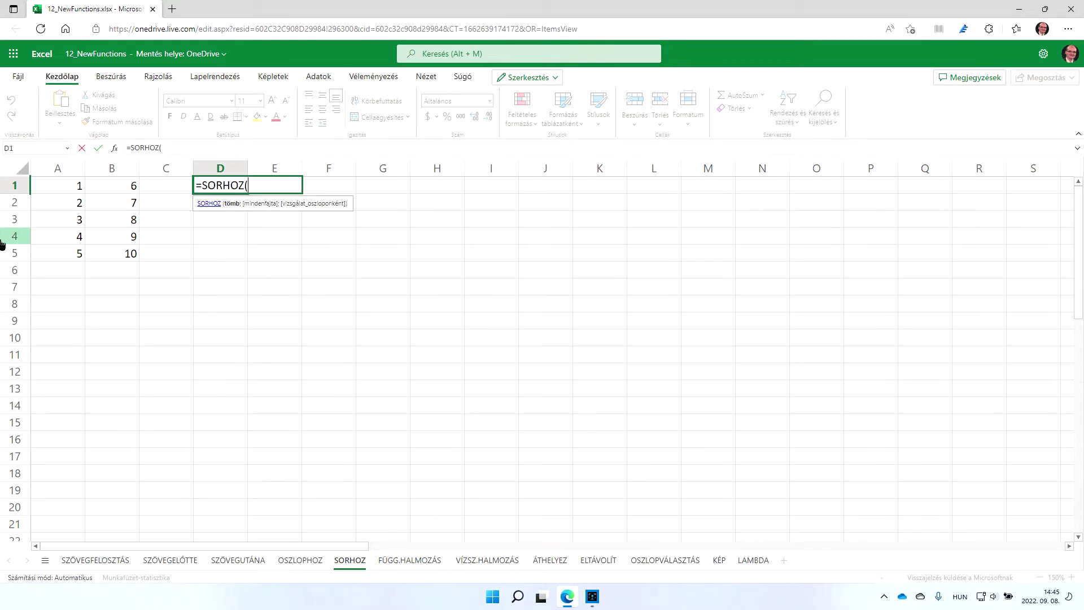
{"action": "left_click_drag", "start_coordinate": [54, 183], "coordinate": [111, 249]}
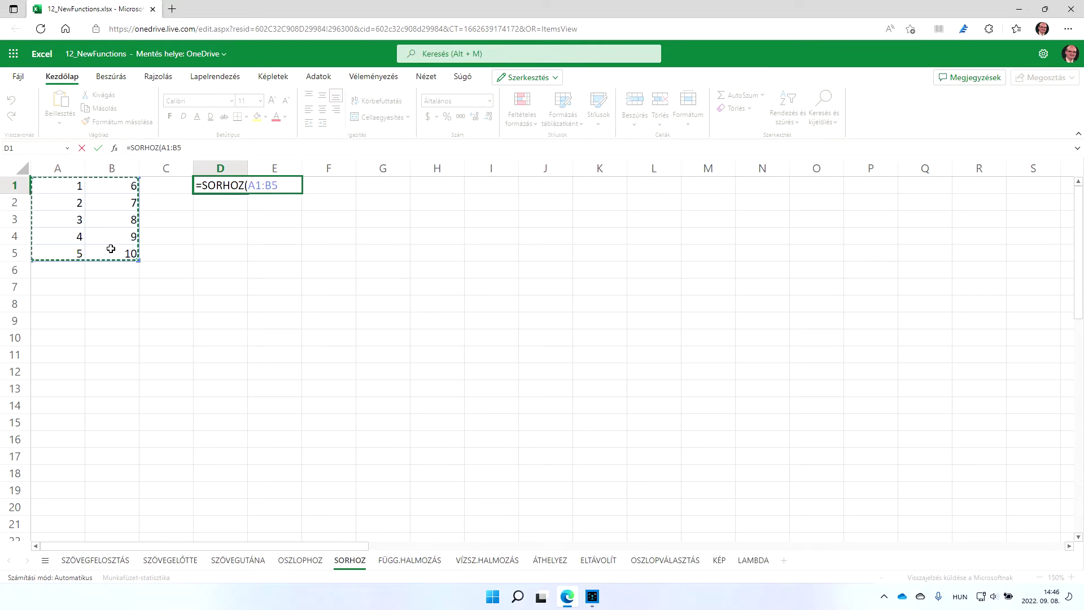
{"action": "key", "text": "Return"}
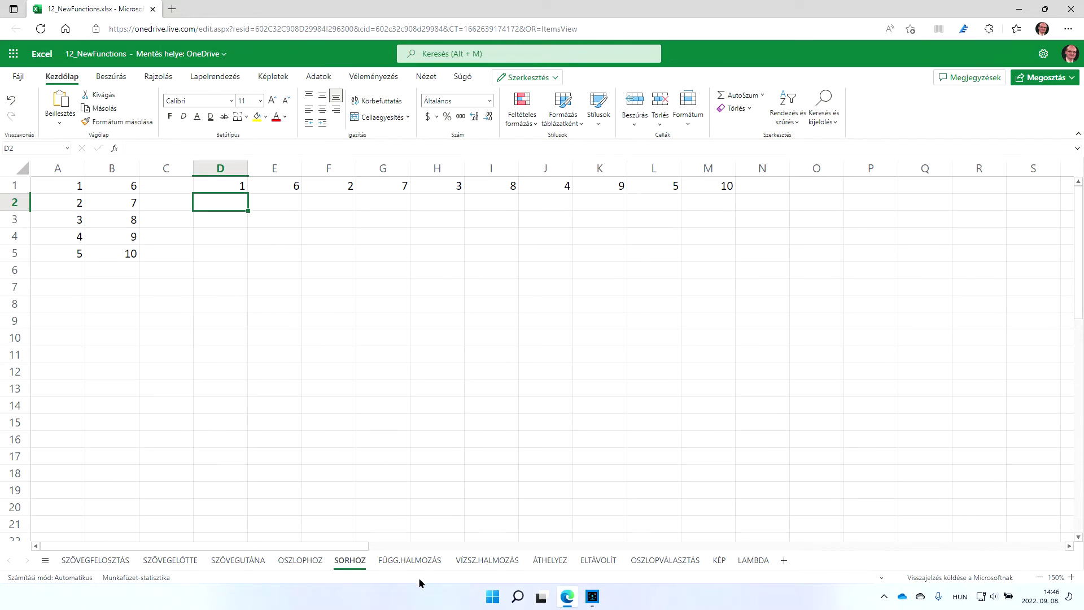
{"action": "left_click", "coordinate": [412, 561]}
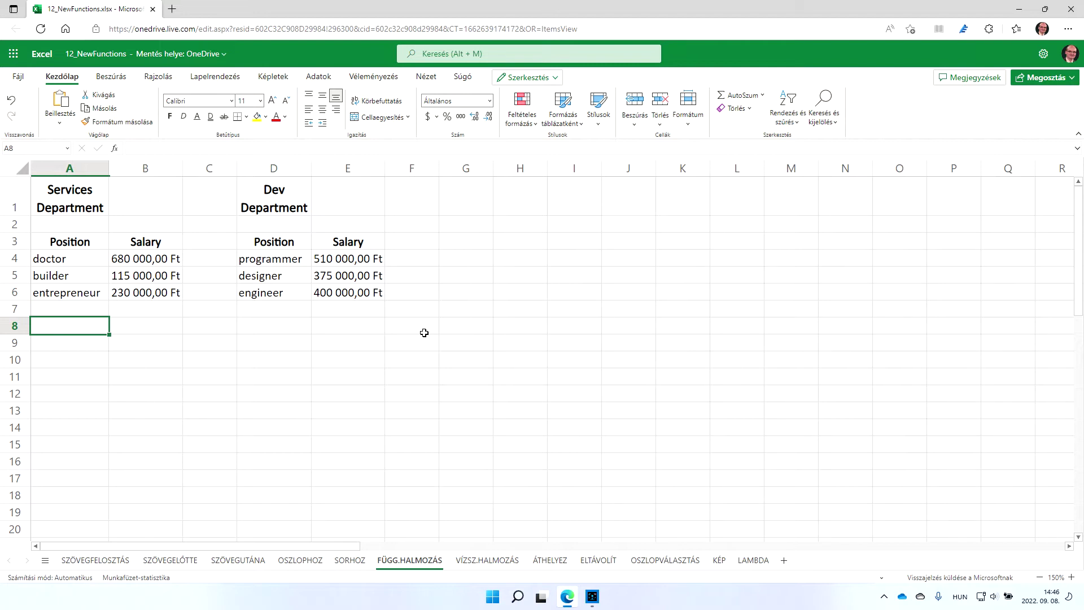
Enter =FÜGG.HALMOZÁS(A3:B6;D3:E6) in A8 to stack the two department tables
{"action": "type", "text": "=füg"}
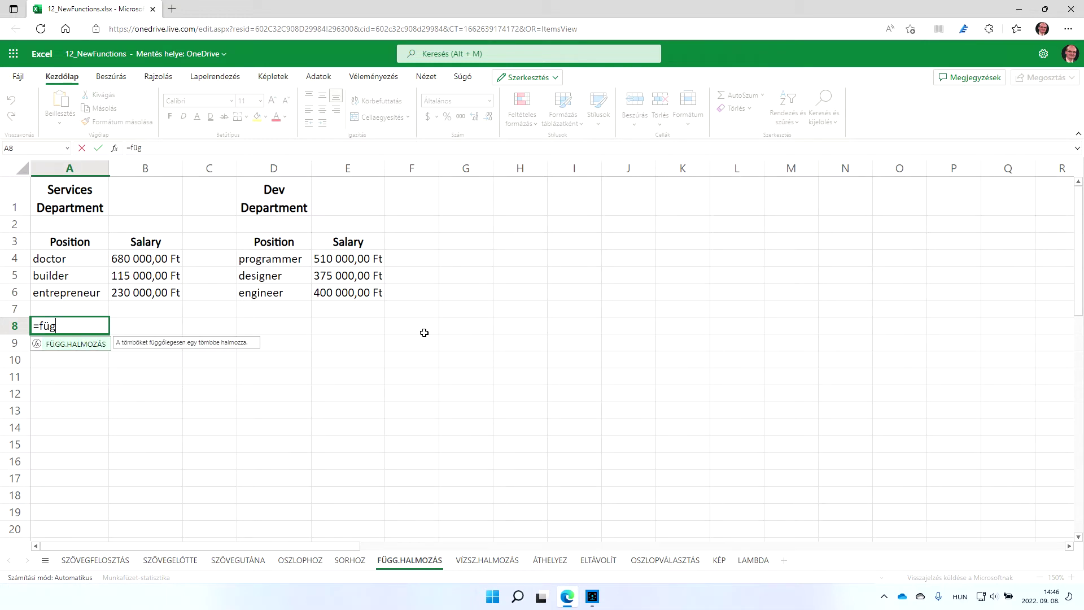
{"action": "key", "text": "Tab"}
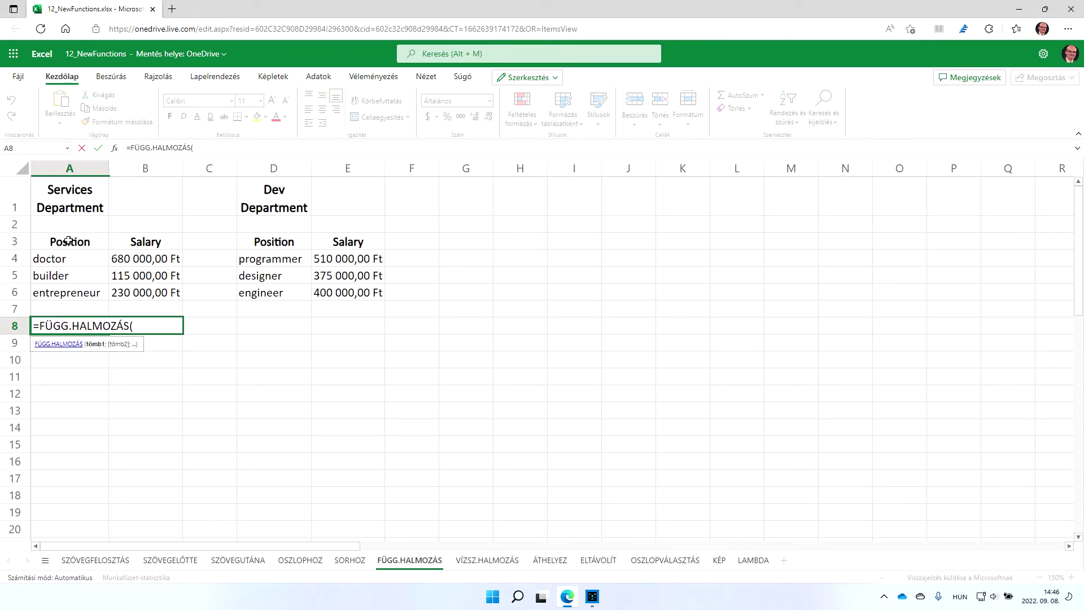
{"action": "left_click_drag", "start_coordinate": [68, 240], "coordinate": [143, 293]}
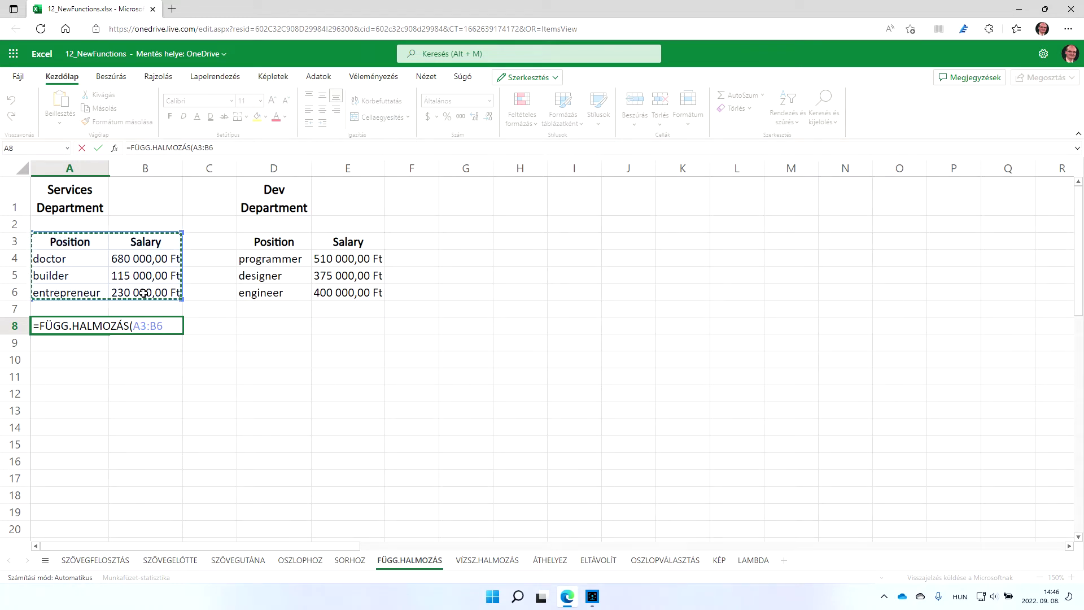
{"action": "type", "text": ";"}
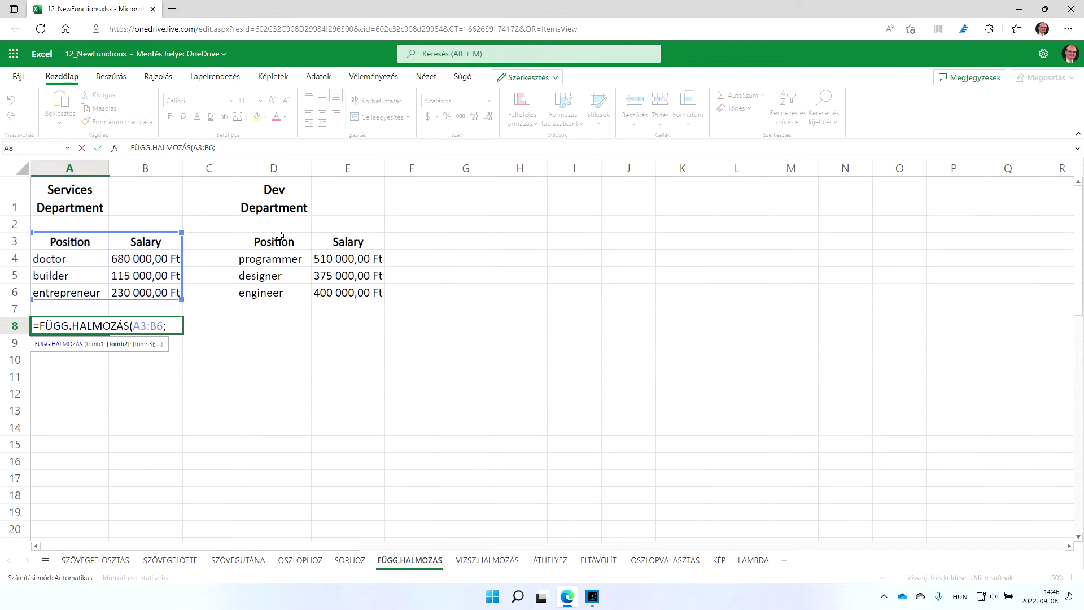
{"action": "left_click_drag", "start_coordinate": [276, 239], "coordinate": [358, 289]}
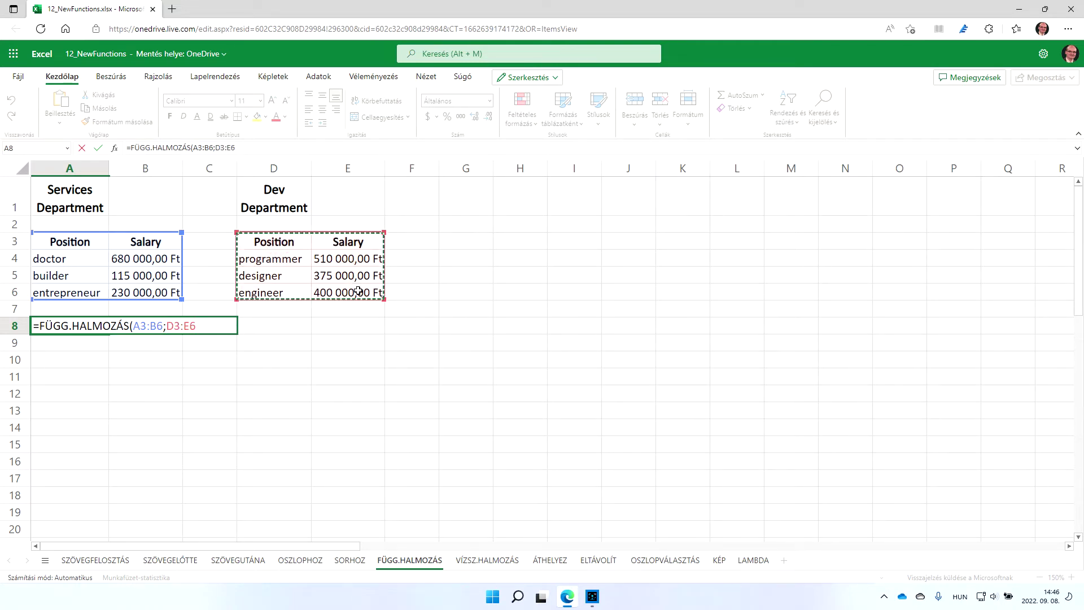
{"action": "key", "text": "Return"}
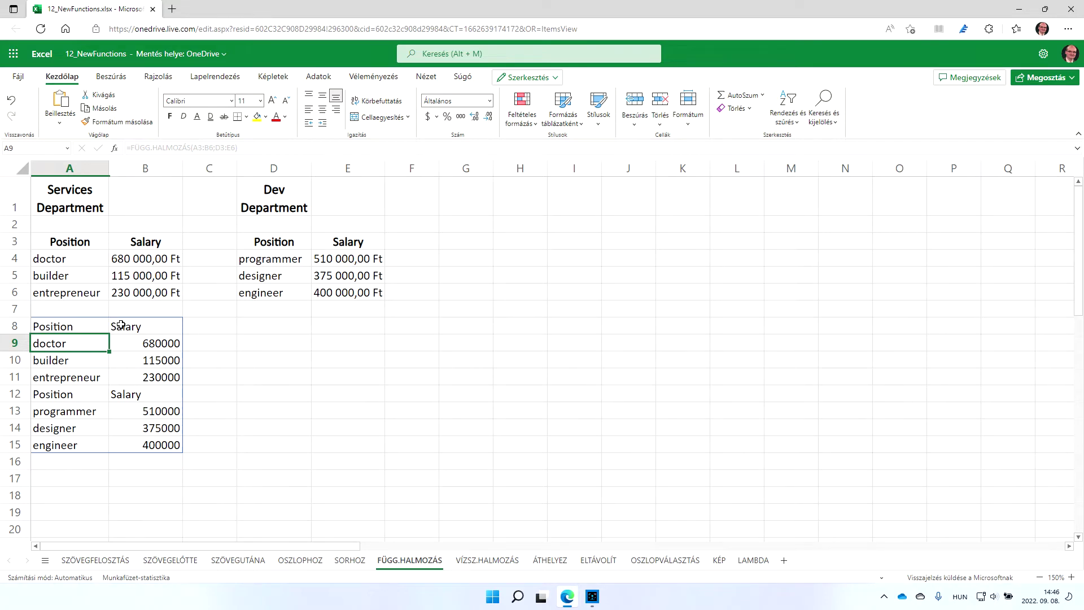
{"action": "left_click", "coordinate": [92, 325]}
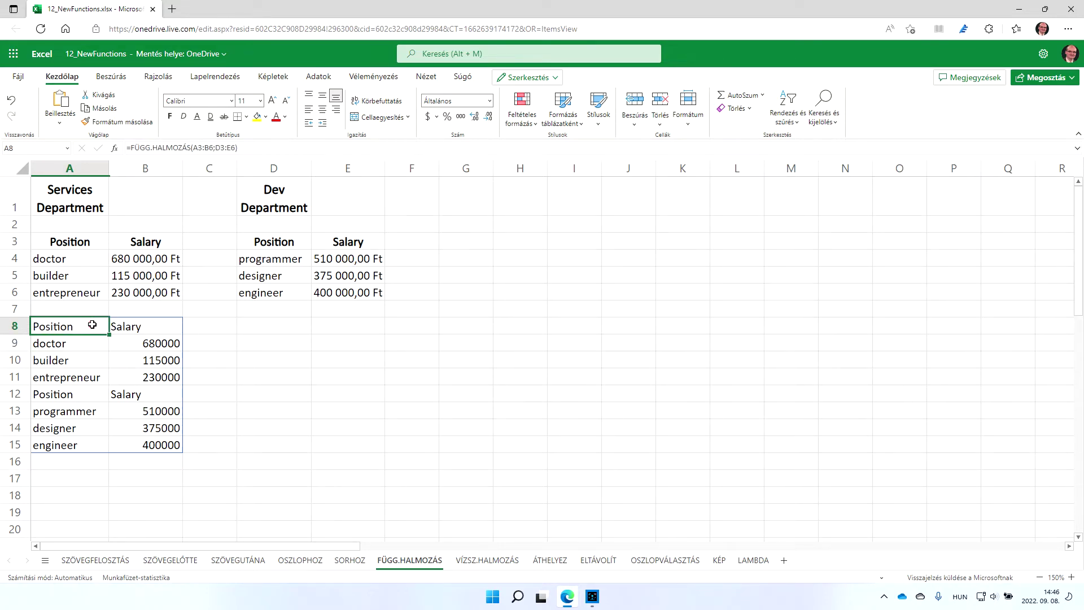
Enter =VÍZSZ.HALMOZÁS(A3:B6;A9:B12) in D3 to place the department tables side by side
{"action": "left_click", "coordinate": [485, 561]}
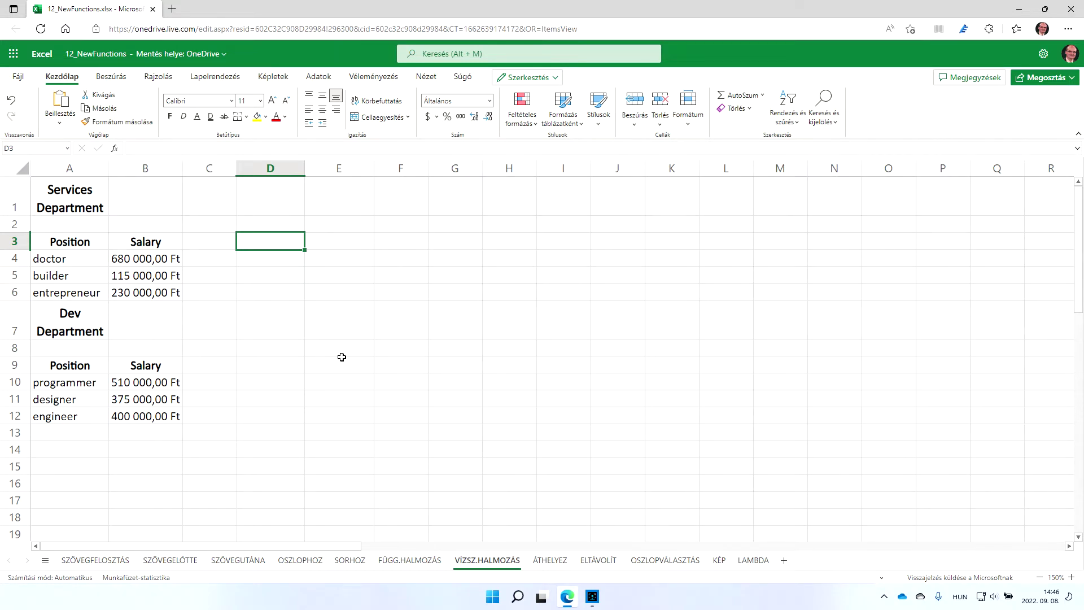
{"action": "type", "text": "=v"}
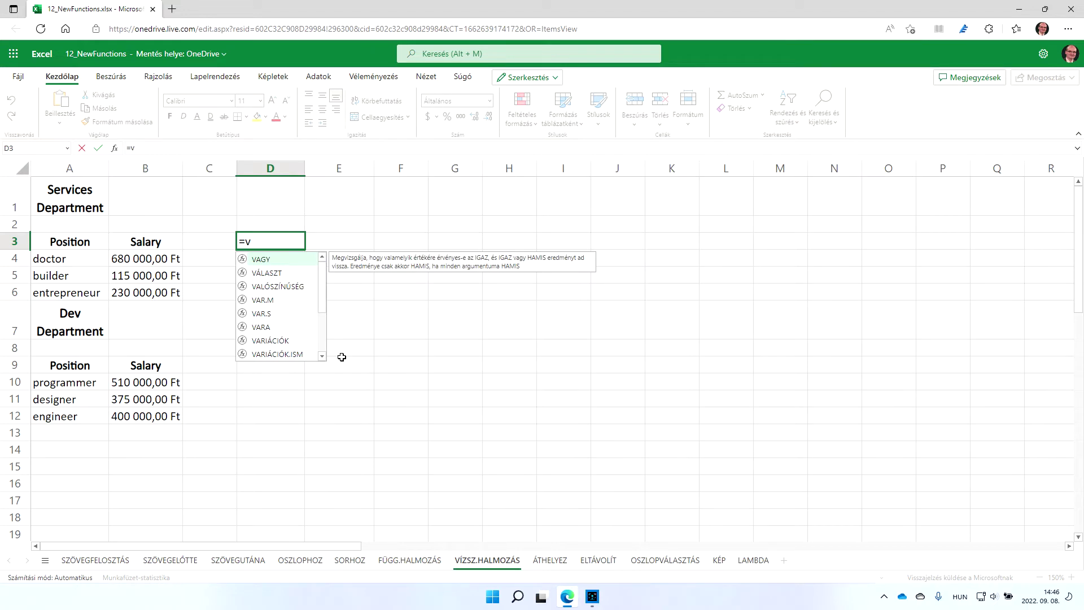
{"action": "type", "text": "í"}
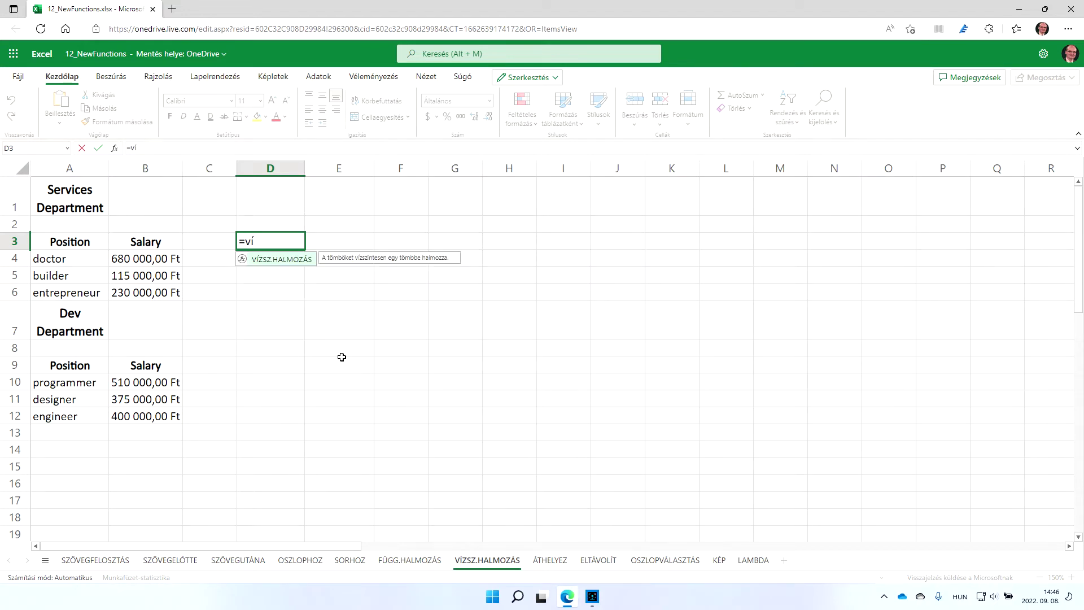
{"action": "key", "text": "Tab"}
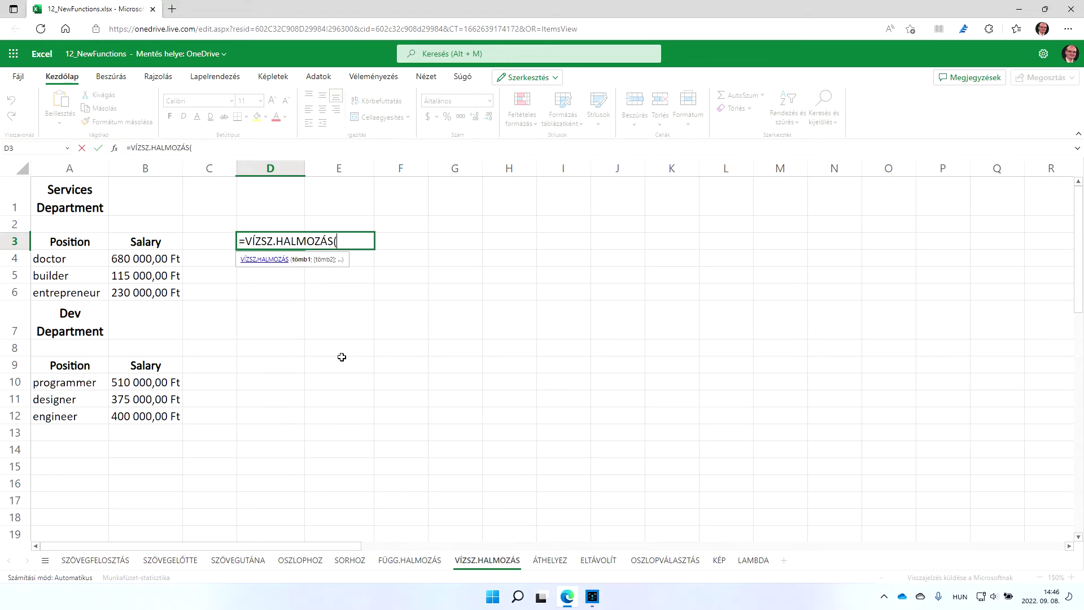
{"action": "left_click_drag", "start_coordinate": [73, 243], "coordinate": [158, 288]}
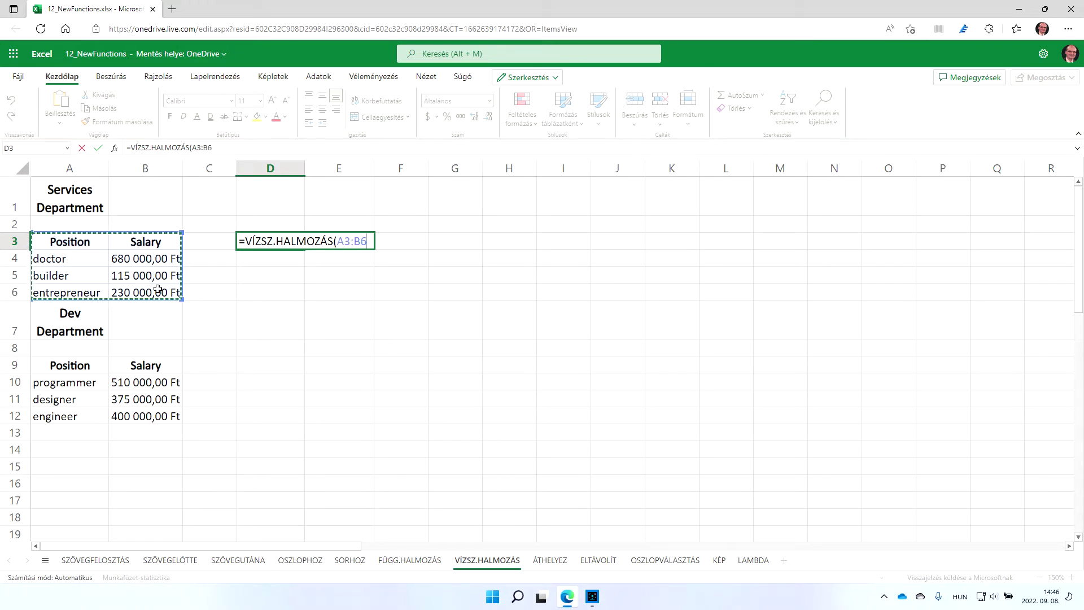
{"action": "type", "text": ";"}
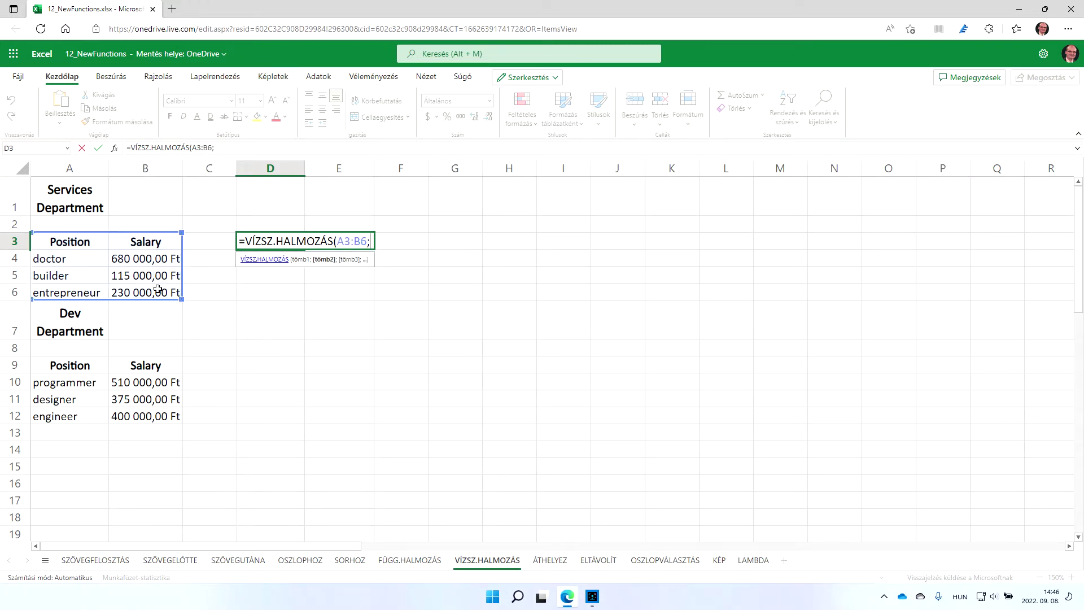
{"action": "left_click_drag", "start_coordinate": [73, 365], "coordinate": [136, 407]}
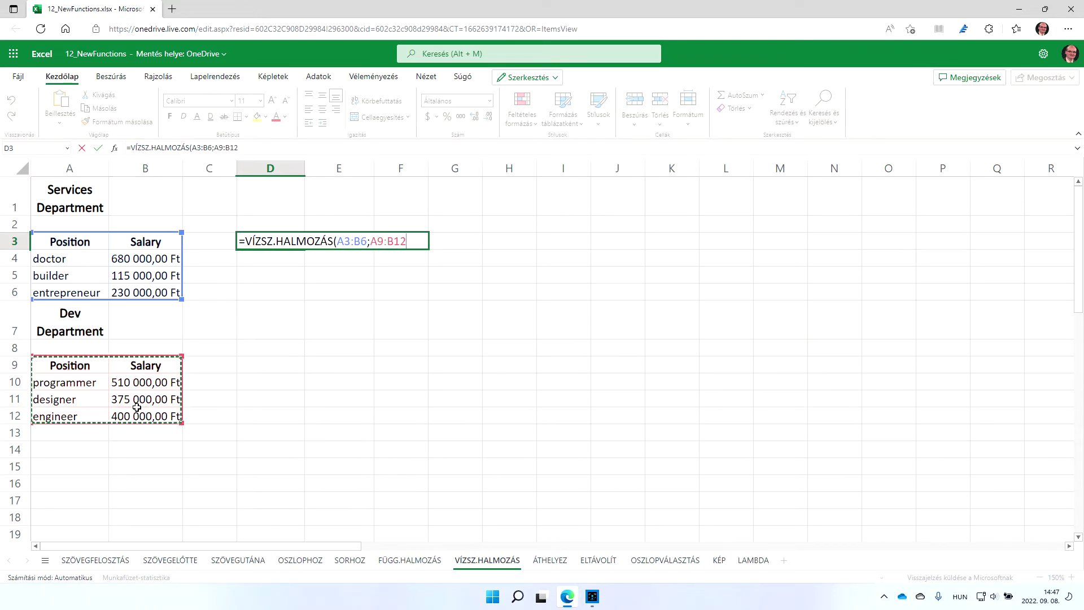
{"action": "key", "text": "Return"}
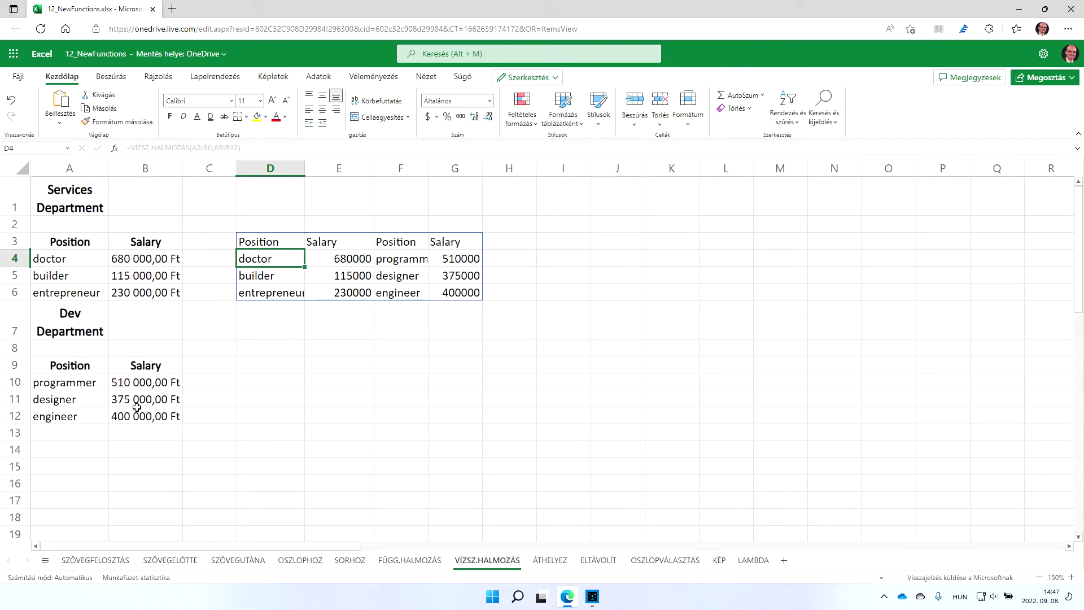
On the ÁTHELYEZ sheet, enter =ÁTHELYEZ(A1:C20;6) in E2 to return the first six rows
{"action": "left_click", "coordinate": [551, 559]}
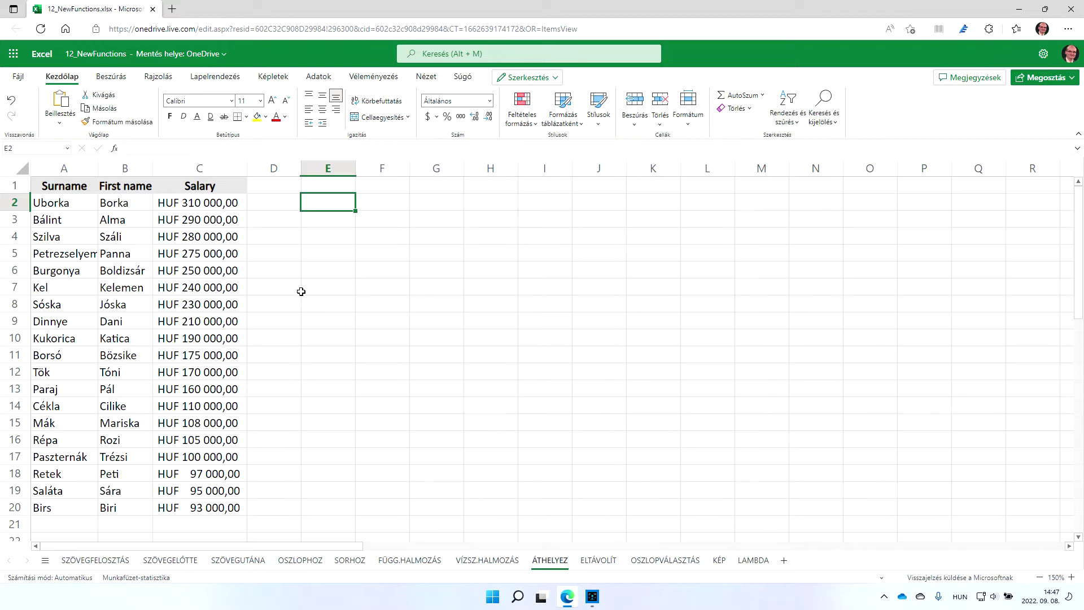
{"action": "type", "text": "=áth"}
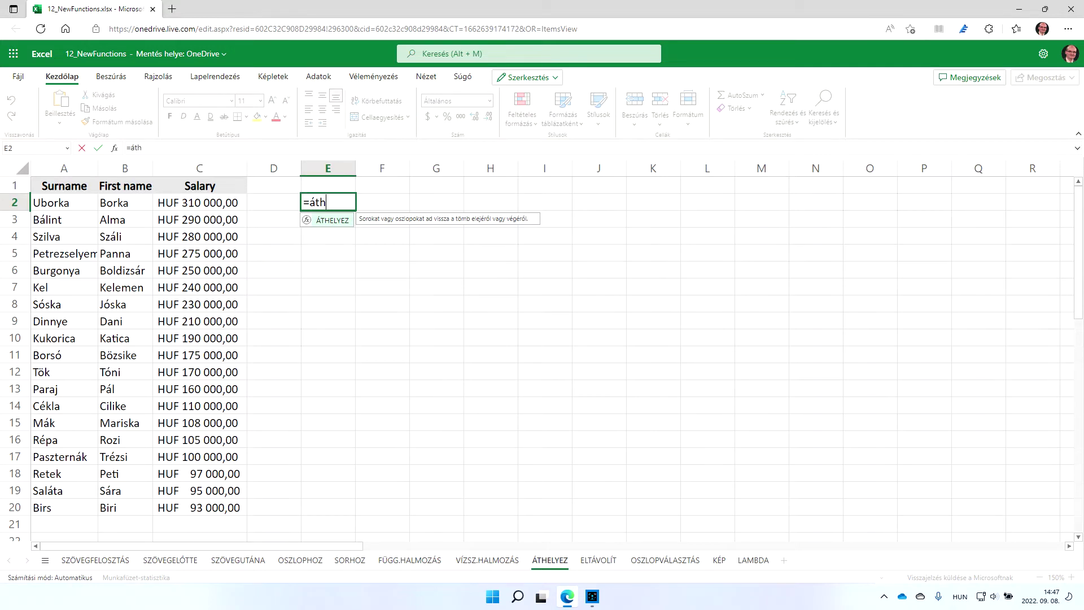
{"action": "key", "text": "Tab"}
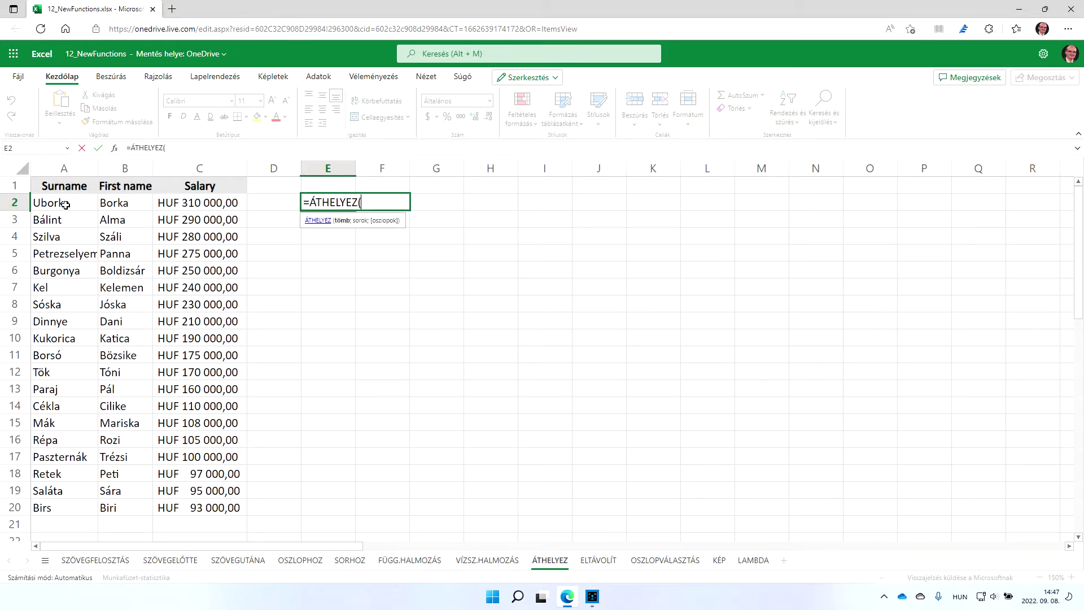
{"action": "left_click", "coordinate": [59, 187]}
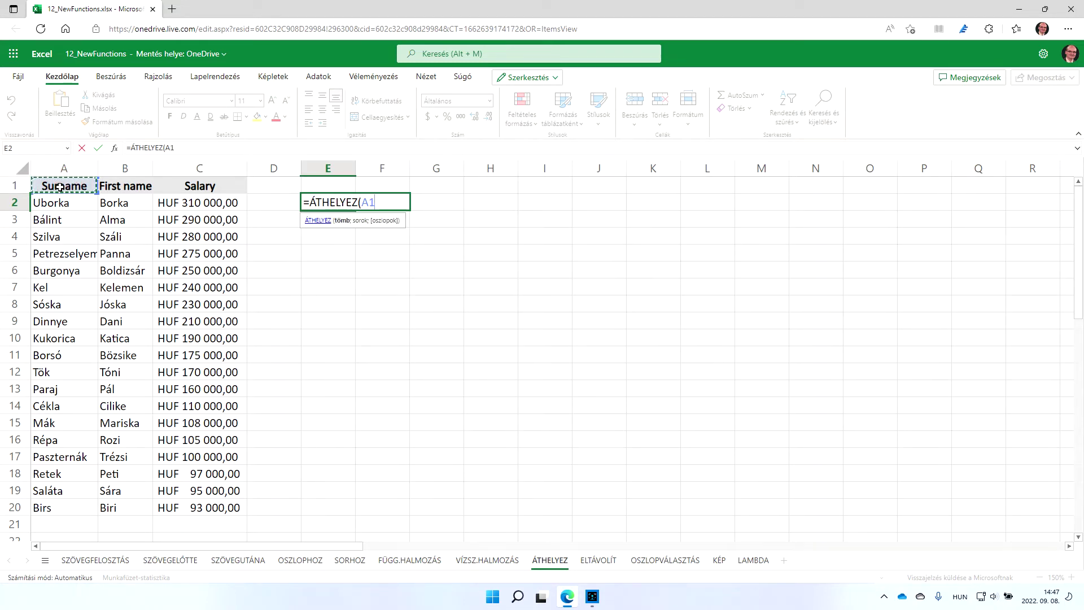
{"action": "key", "text": "ctrl+shift+Right"}
{"action": "key", "text": "ctrl+shift+Down"}
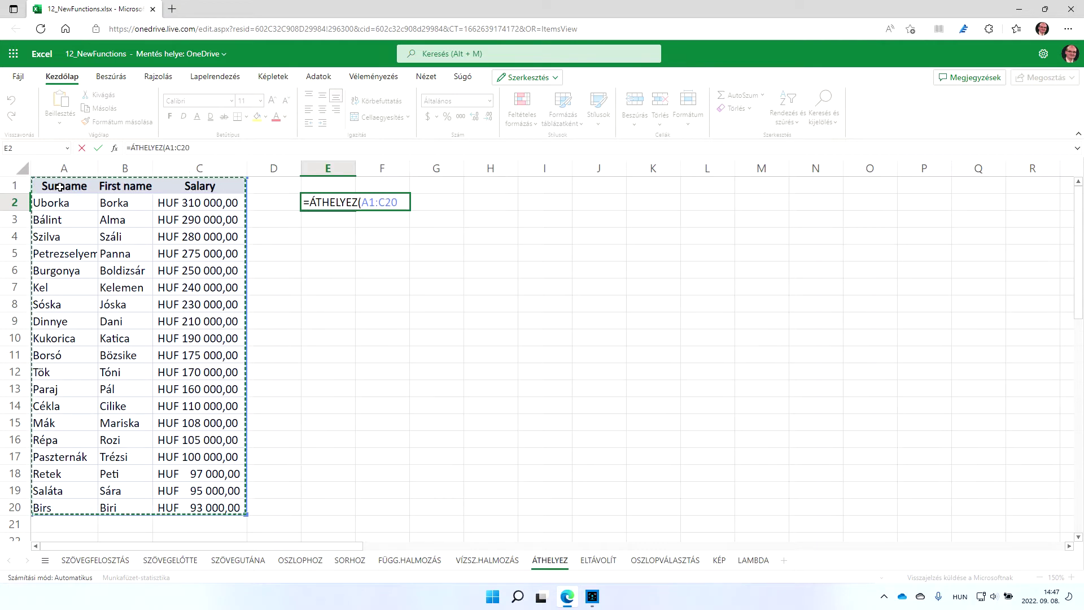
{"action": "type", "text": ";"}
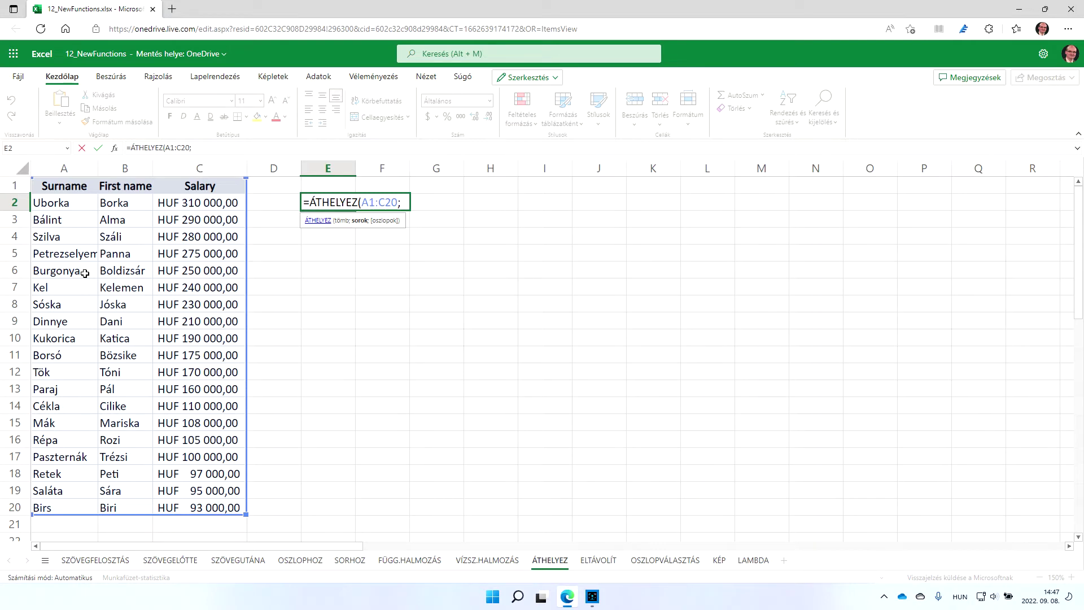
{"action": "type", "text": "6)"}
{"action": "key", "text": "Return"}
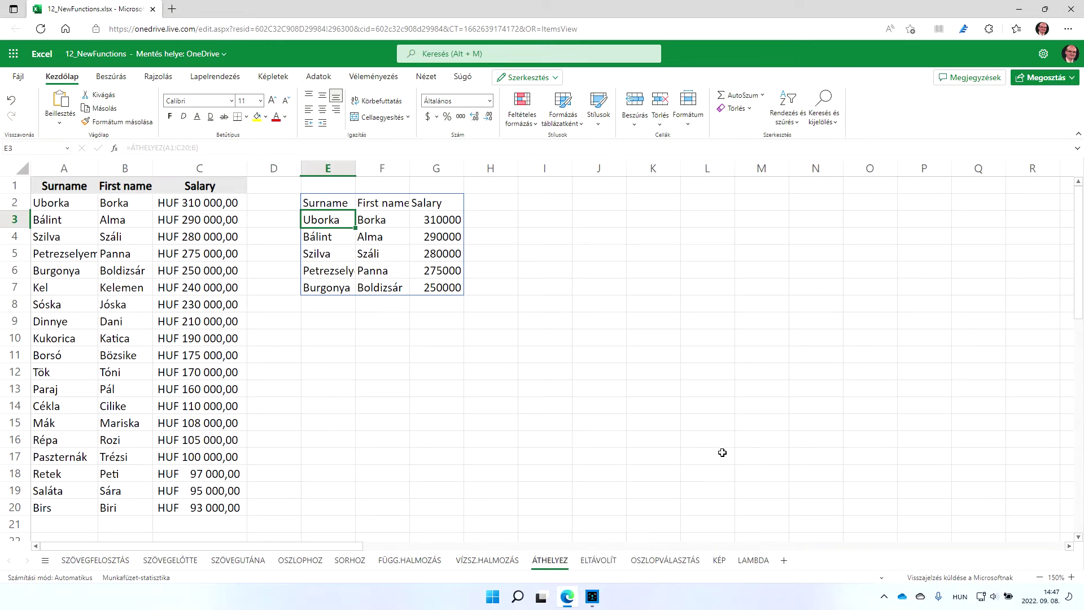
{"action": "left_click", "coordinate": [602, 561]}
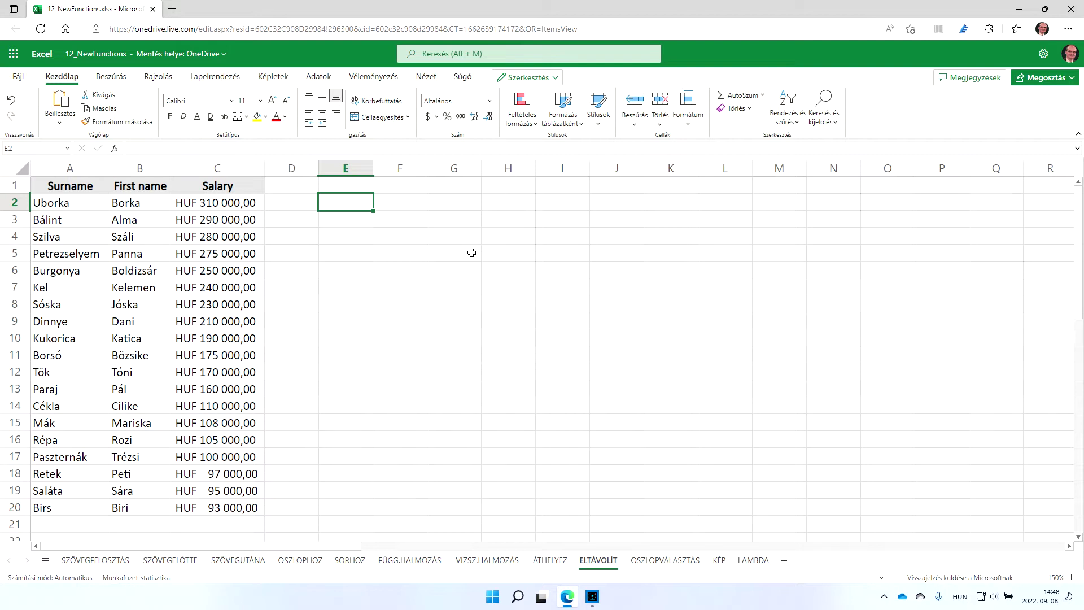
Enter =ELTÁVOLÍT(A1:C20;6) in E2 to list the data without its first six rows
{"action": "type", "text": "="}
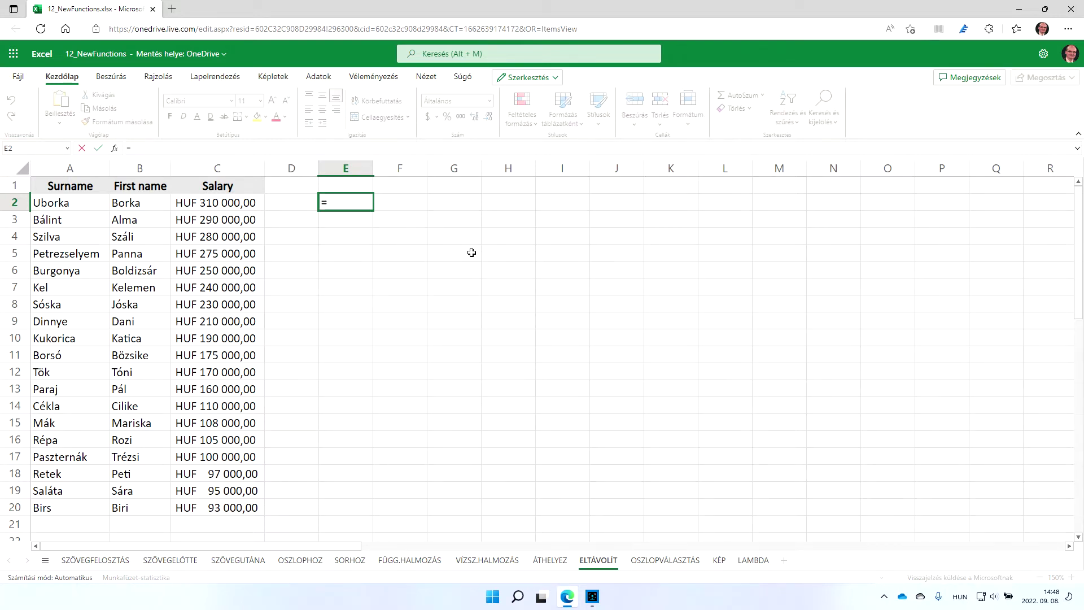
{"action": "type", "text": "ELTÁVOLÍT("}
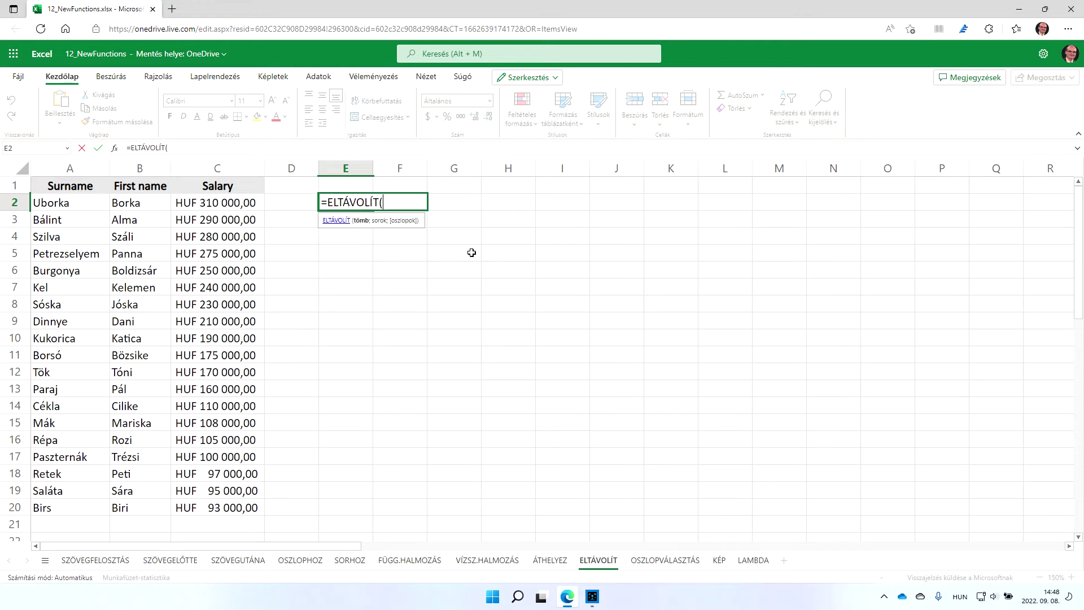
{"action": "left_click", "coordinate": [83, 186]}
{"action": "key", "text": "ctrl+shift+Right"}
{"action": "key", "text": "ctrl+shift+Down"}
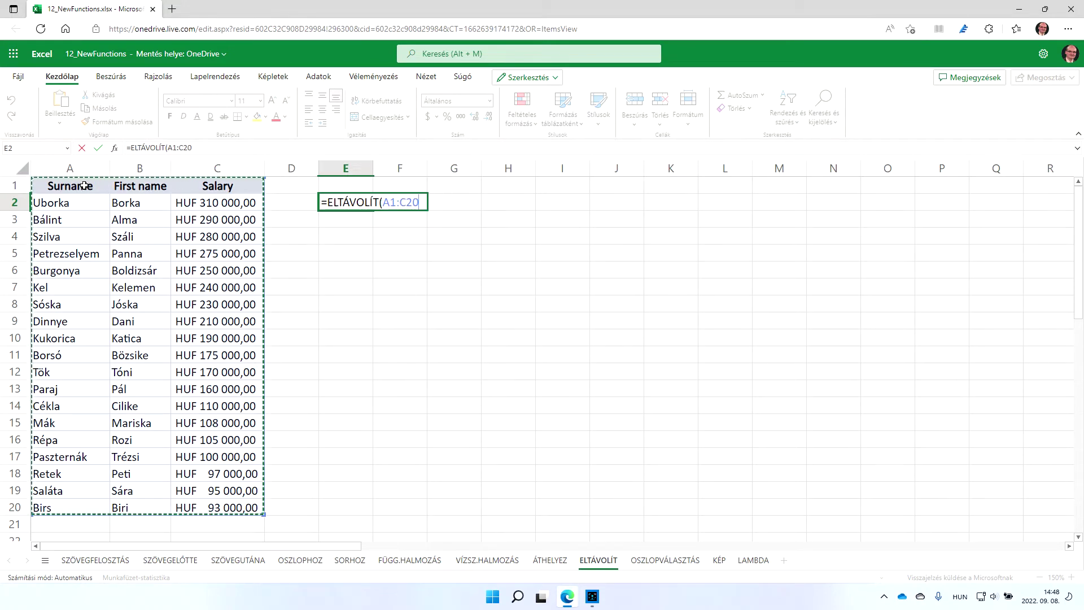
{"action": "type", "text": ";"}
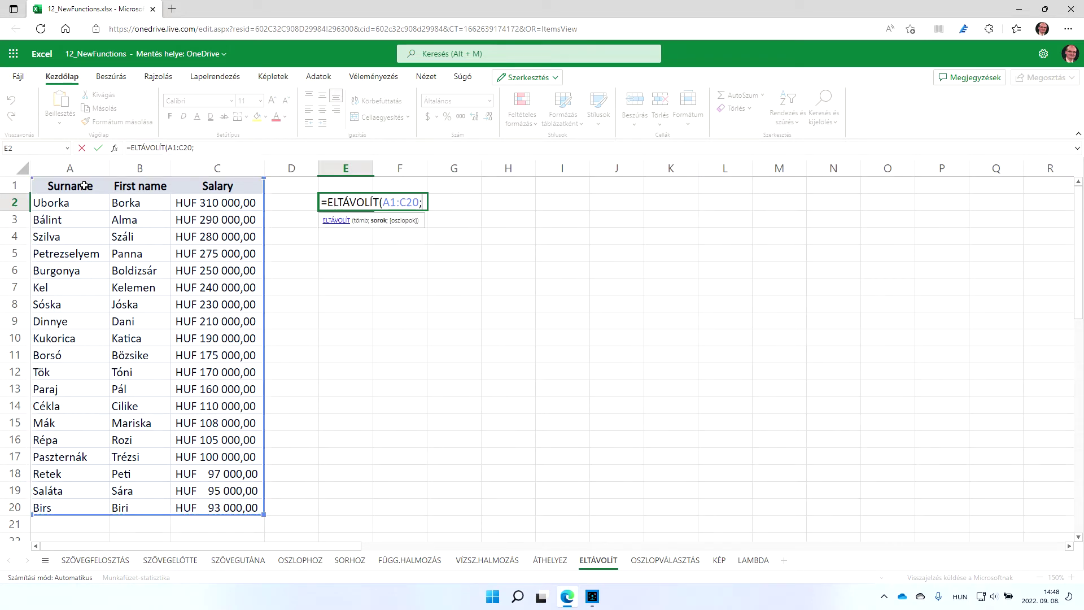
{"action": "type", "text": "6)"}
{"action": "key", "text": "Return"}
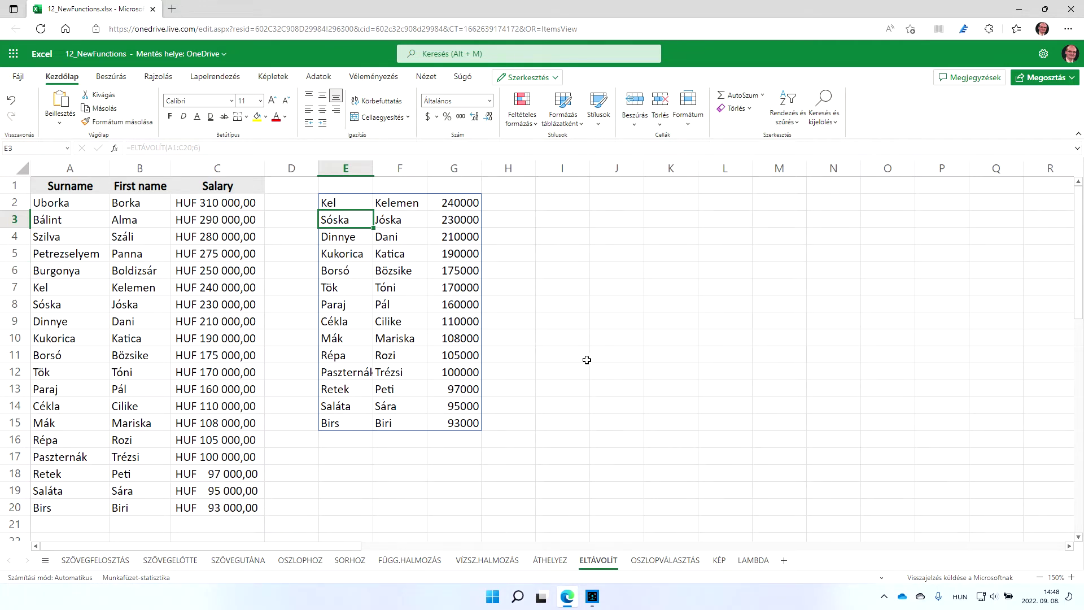
{"action": "left_click", "coordinate": [656, 561]}
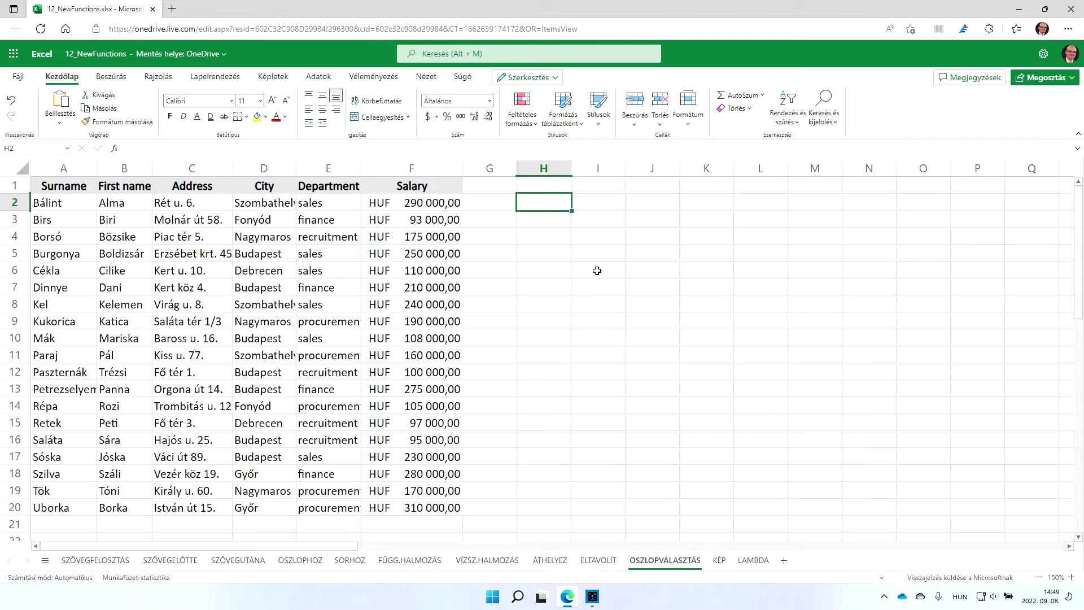
Start =OSZLOPVÁLASZTÁS in H2 with A1:F20 as the source range
{"action": "type", "text": "=oszt"}
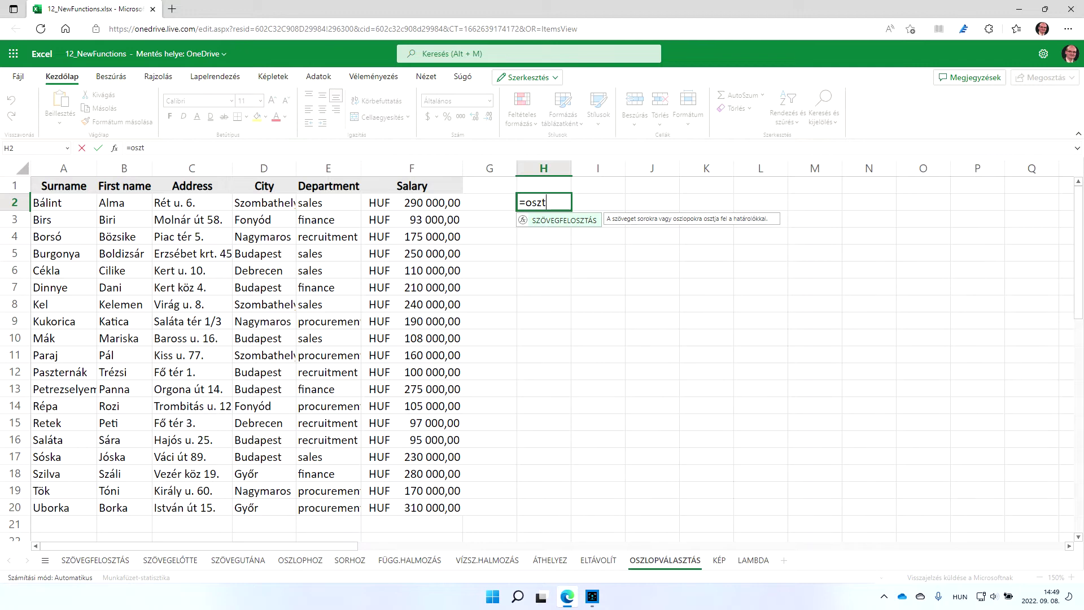
{"action": "key", "text": "BackSpace"}
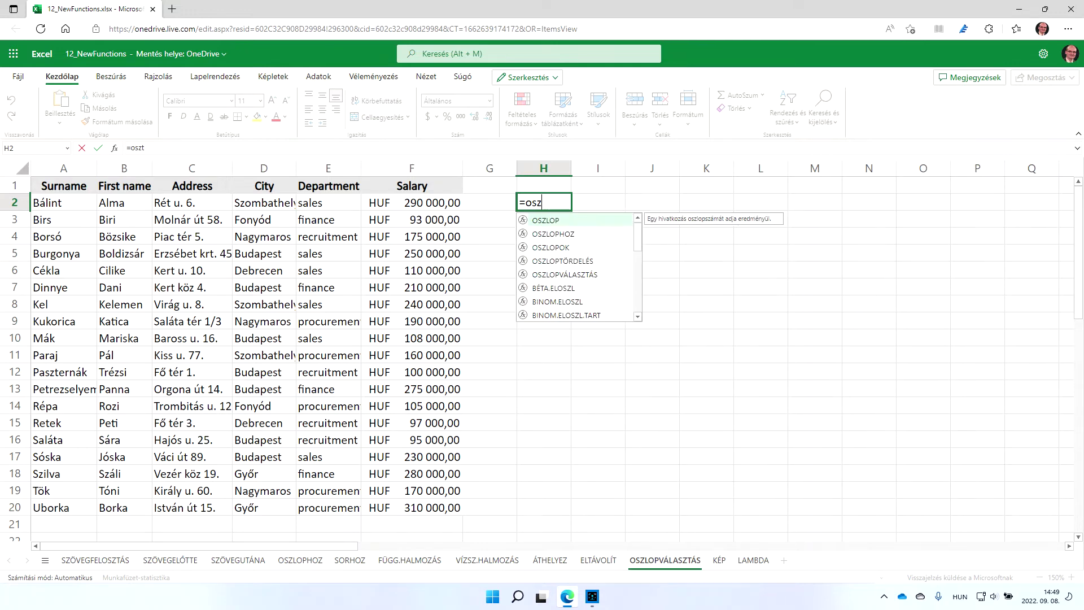
{"action": "type", "text": "lo"}
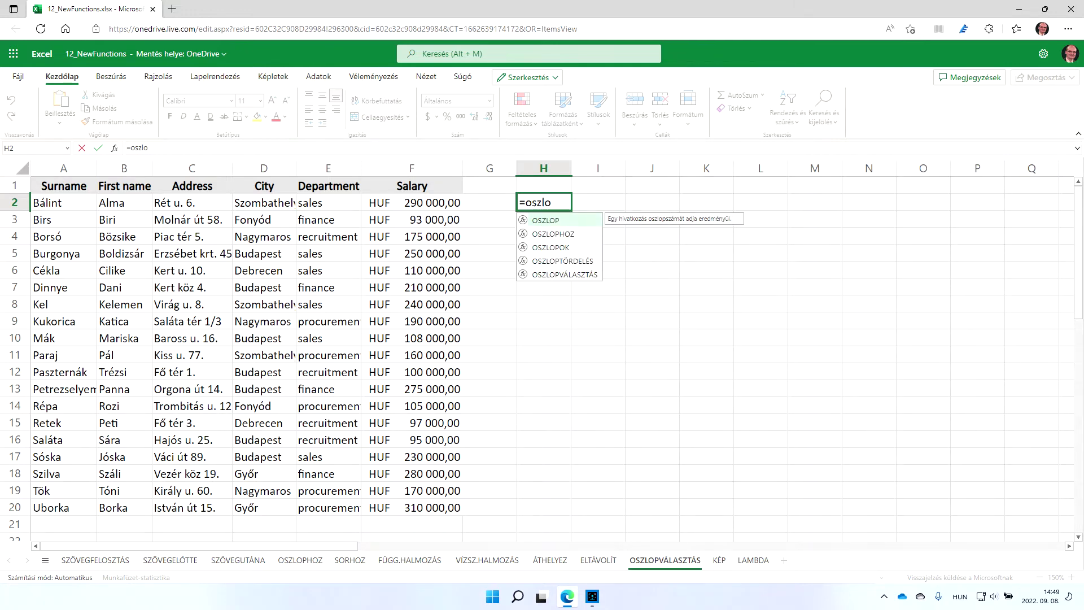
{"action": "key", "text": "Down"}
{"action": "key", "text": "Down"}
{"action": "key", "text": "Down"}
{"action": "key", "text": "Down"}
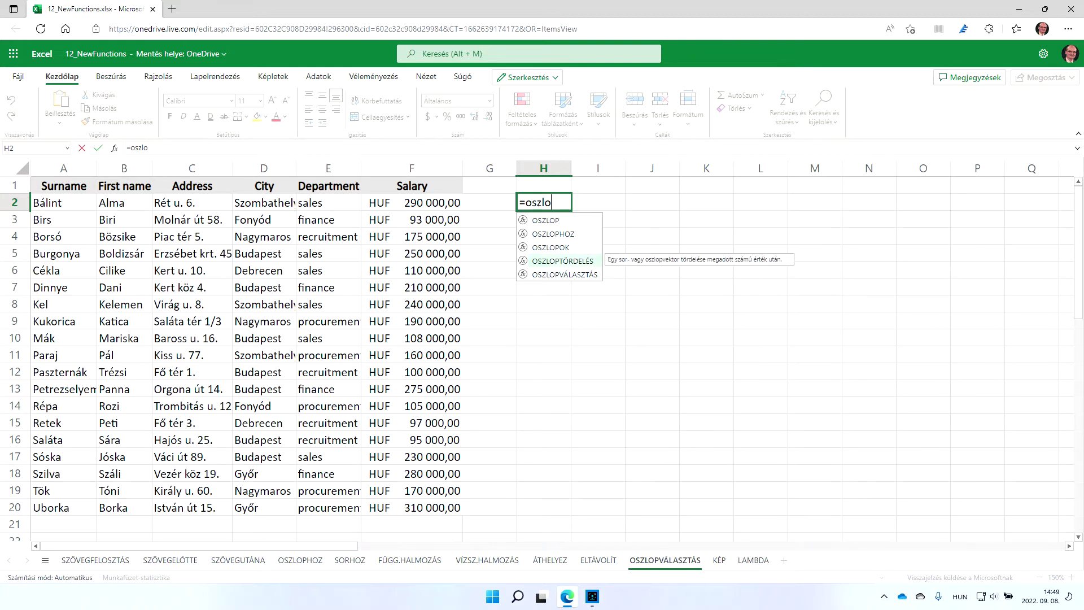
{"action": "key", "text": "Tab"}
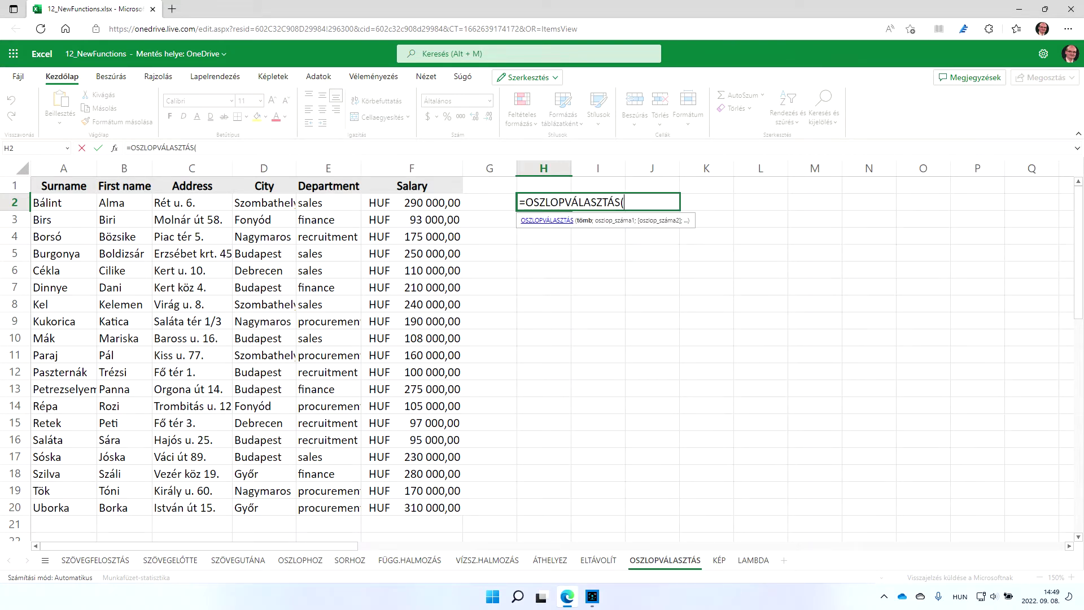
{"action": "left_click", "coordinate": [68, 183]}
{"action": "key", "text": "ctrl+shift+Right"}
{"action": "key", "text": "ctrl+shift+Down"}
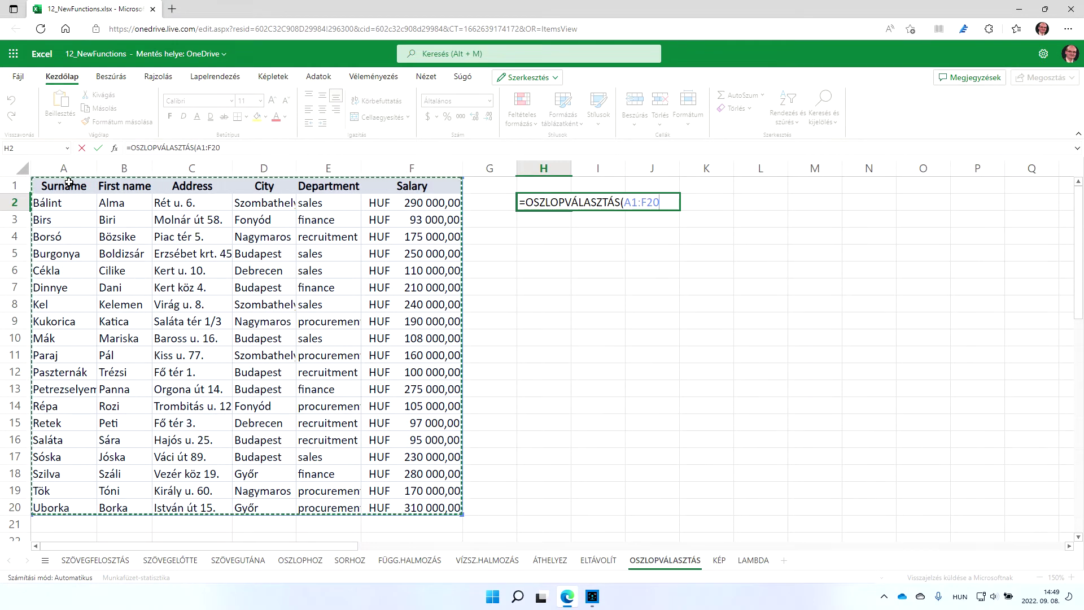
Add column numbers 2 and 6 to pick First name and Salary, completing the formula
{"action": "type", "text": ";"}
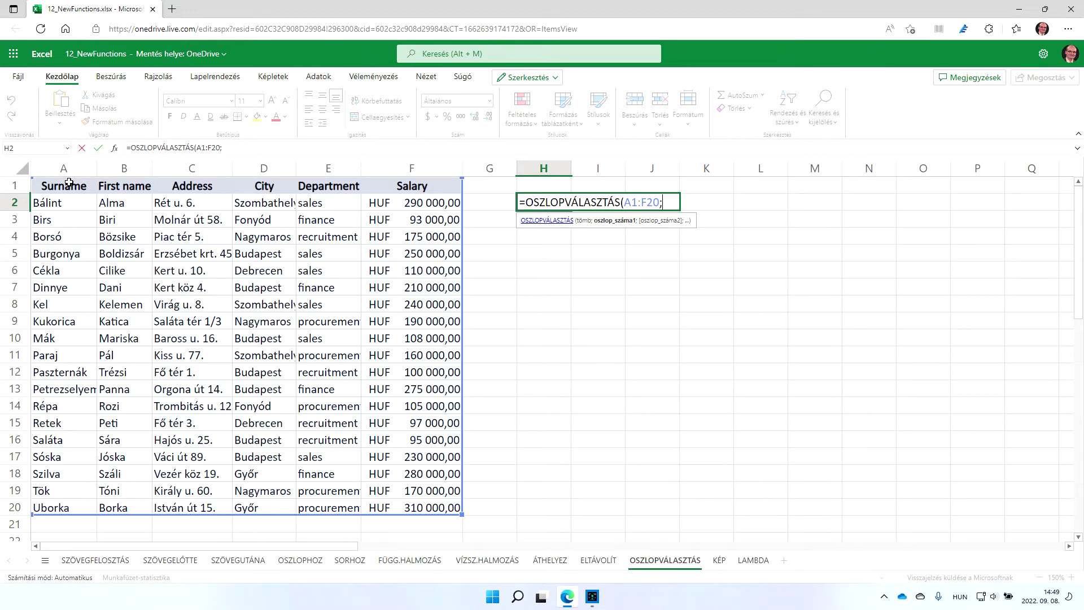
{"action": "type", "text": "2,"}
{"action": "key", "text": "BackSpace"}
{"action": "type", "text": ";"}
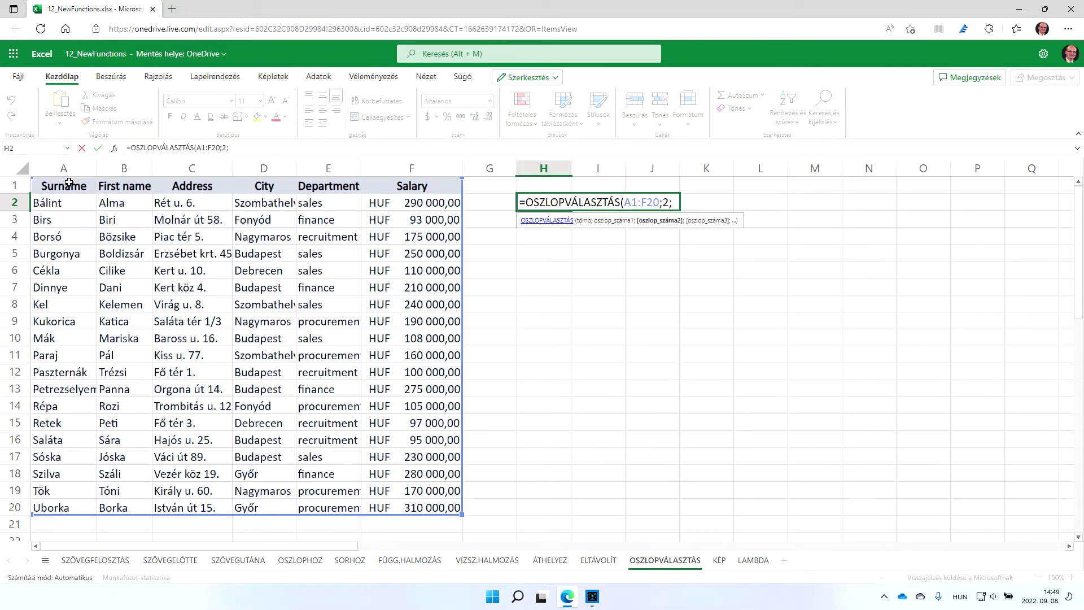
{"action": "type", "text": "6"}
{"action": "key", "text": "Return"}
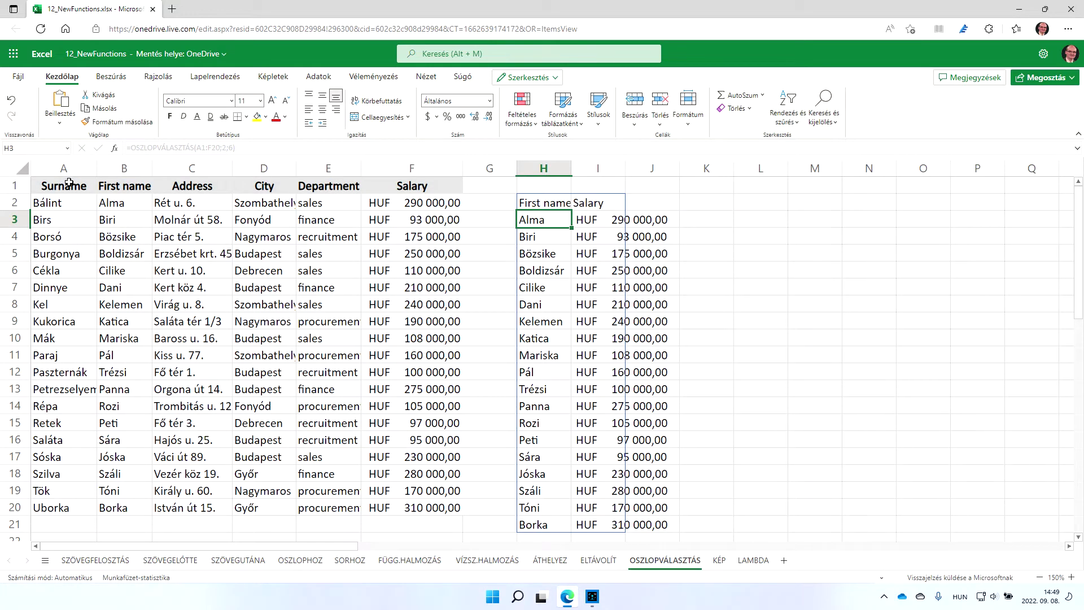
From the empty KÉP sheet, open the 12_NewFunctions workbook in desktop Excel via Szerkesztés
{"action": "left_click", "coordinate": [719, 559]}
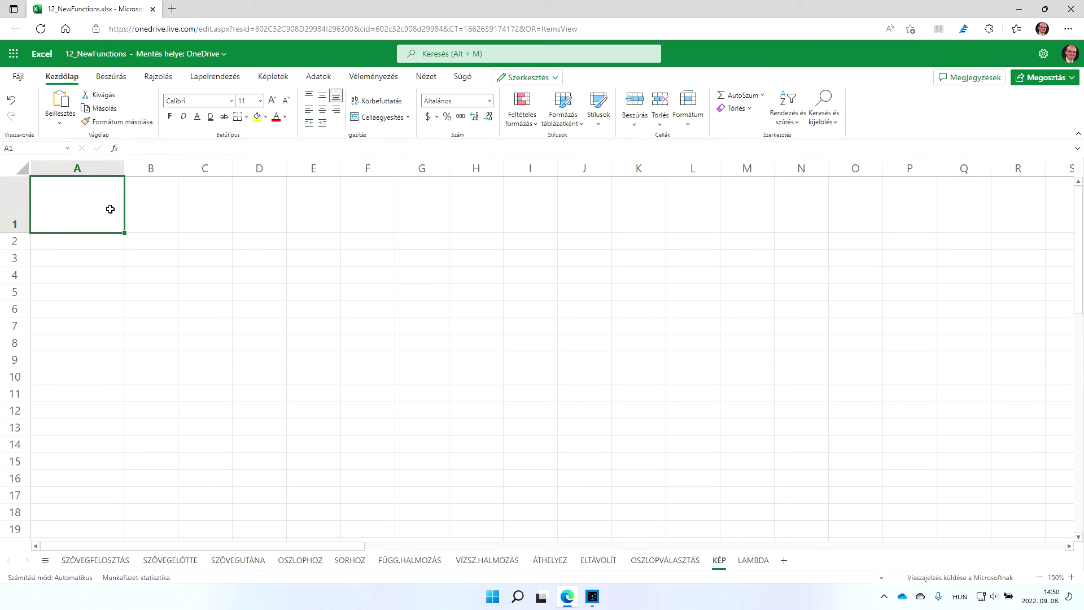
{"action": "left_click", "coordinate": [554, 79]}
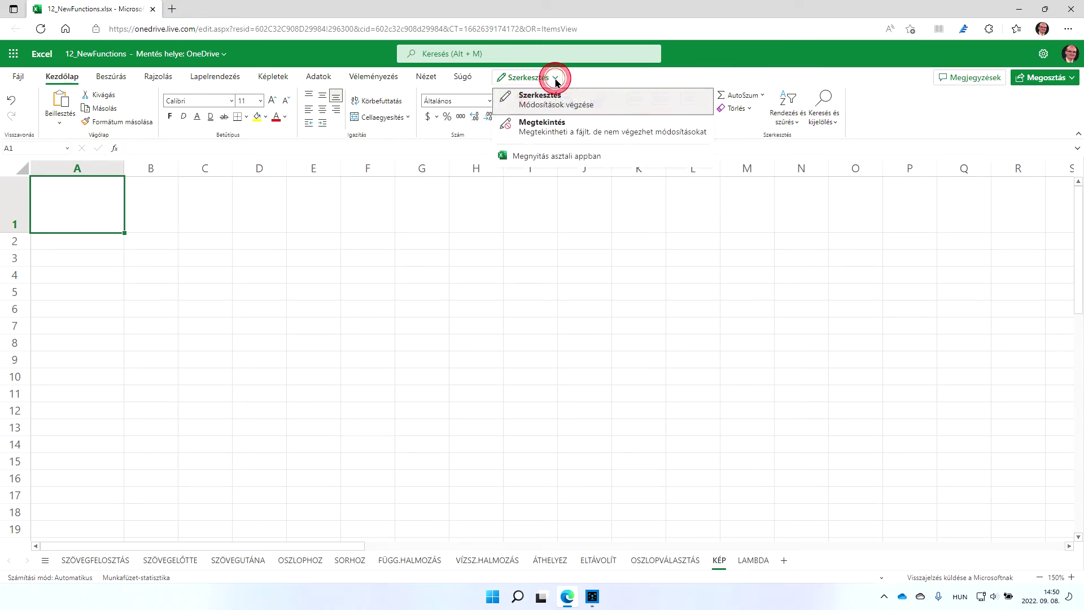
{"action": "left_click", "coordinate": [561, 156]}
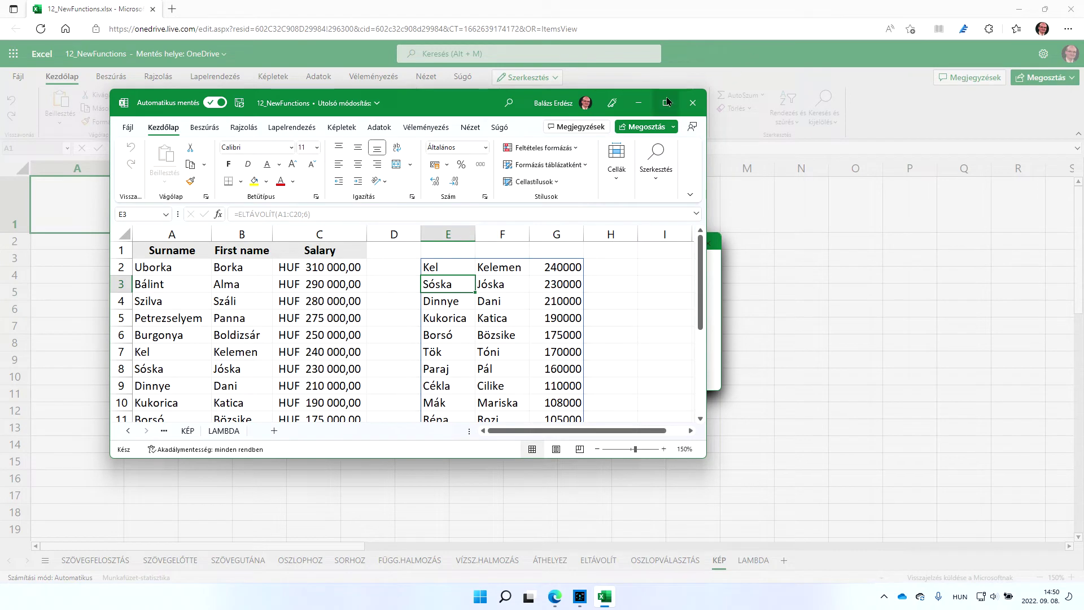
Maximize the desktop Excel window and show the Nézet tab's view commands
{"action": "mouse_move", "coordinate": [665, 103]}
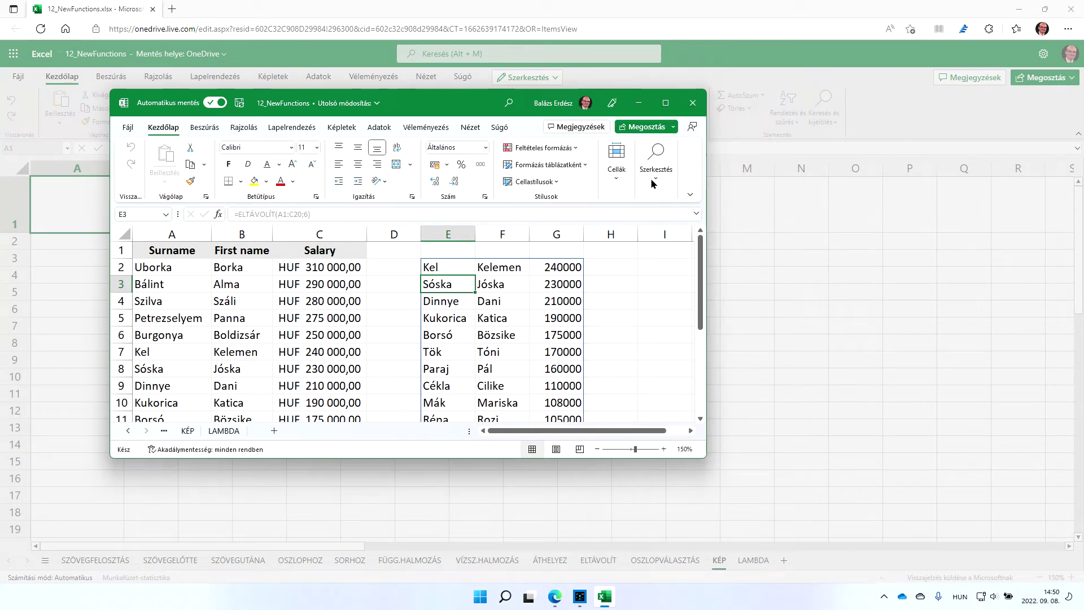
{"action": "left_click", "coordinate": [673, 103]}
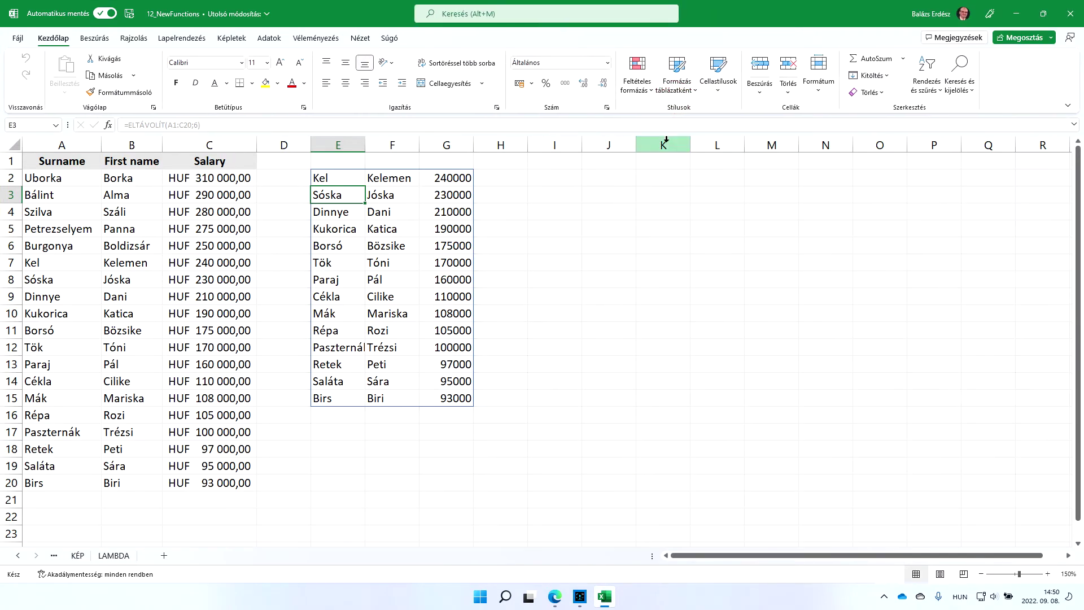
{"action": "left_click", "coordinate": [358, 40]}
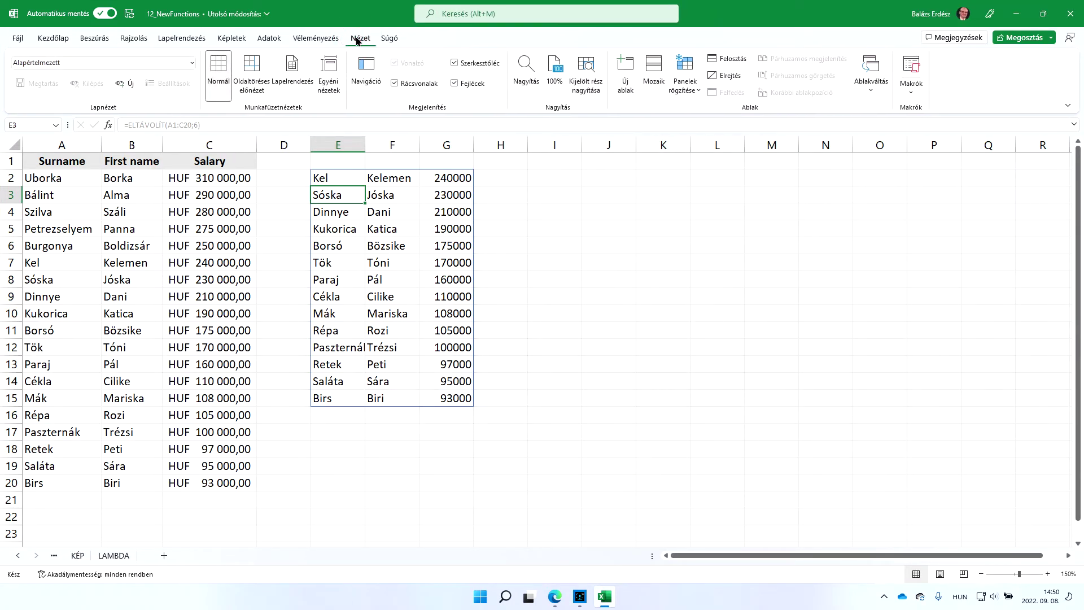
Jump to the empty KÉP sheet through the Navigáció pane
{"action": "left_click", "coordinate": [366, 71]}
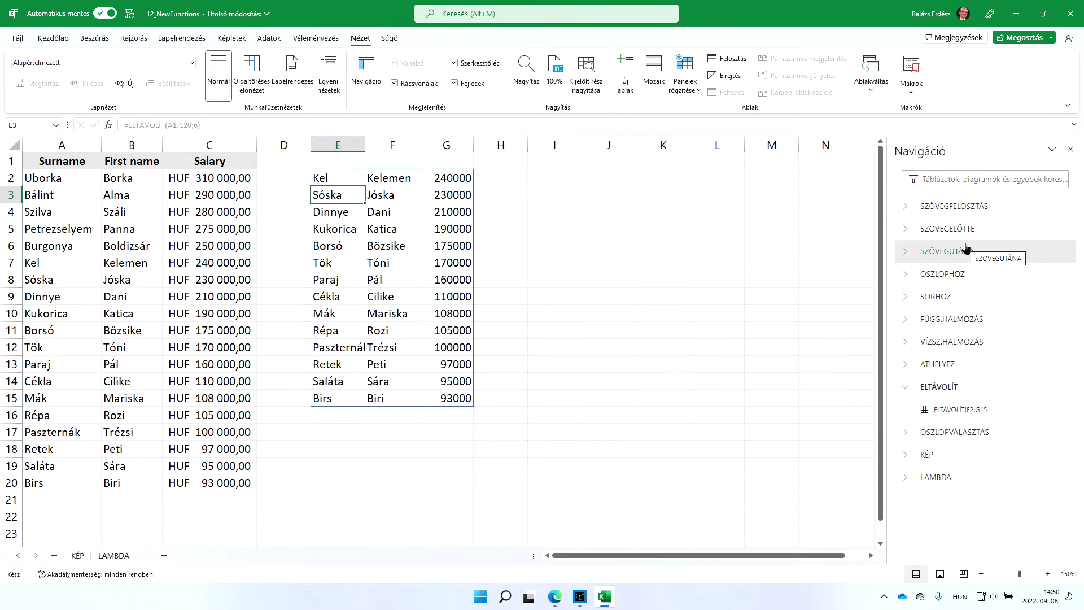
{"action": "left_click", "coordinate": [970, 457]}
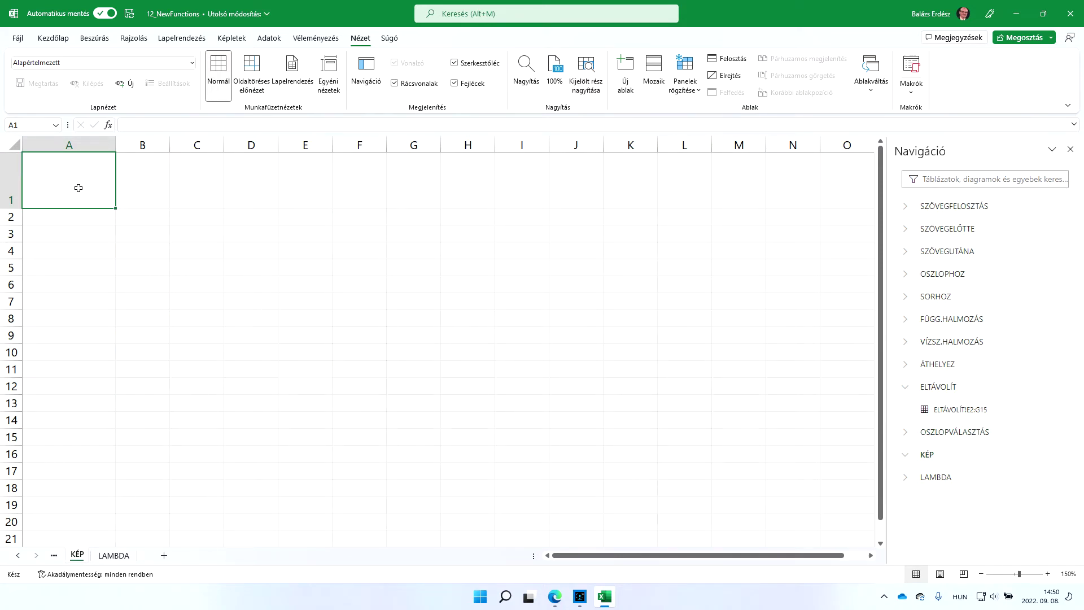
Enter =KÉP() in cell A1 and open its Függvényargumentumok dialog
{"action": "type", "text": "=kép"}
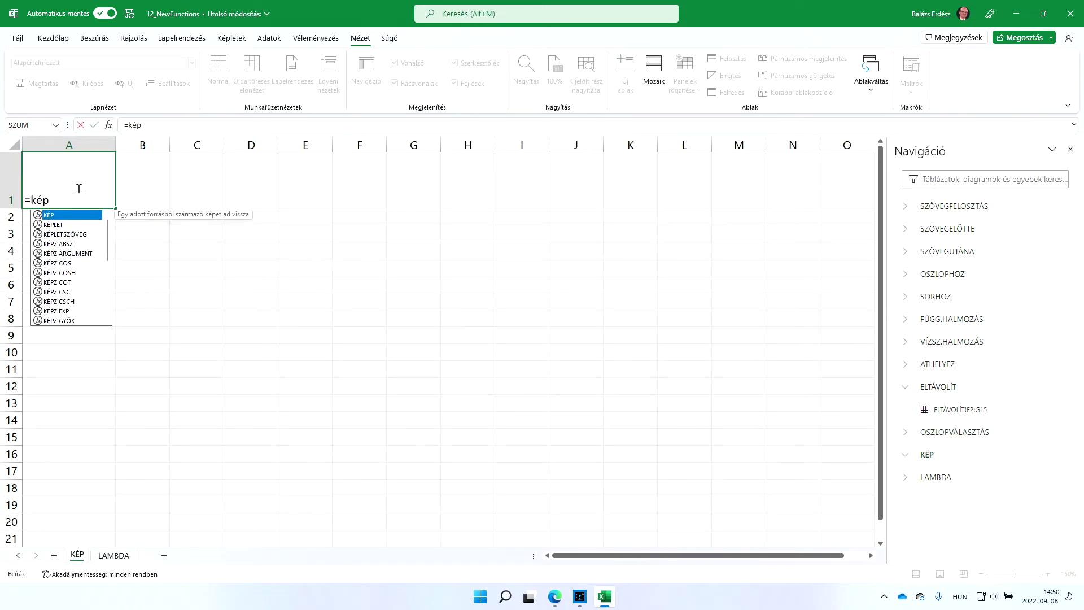
{"action": "key", "text": "Tab"}
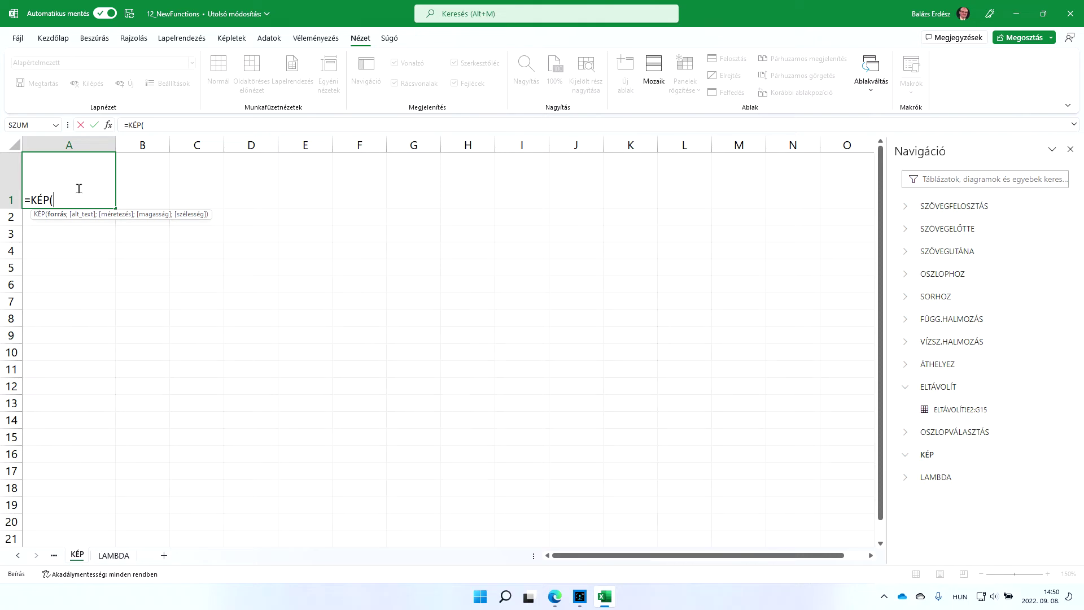
{"action": "key", "text": "ctrl+a"}
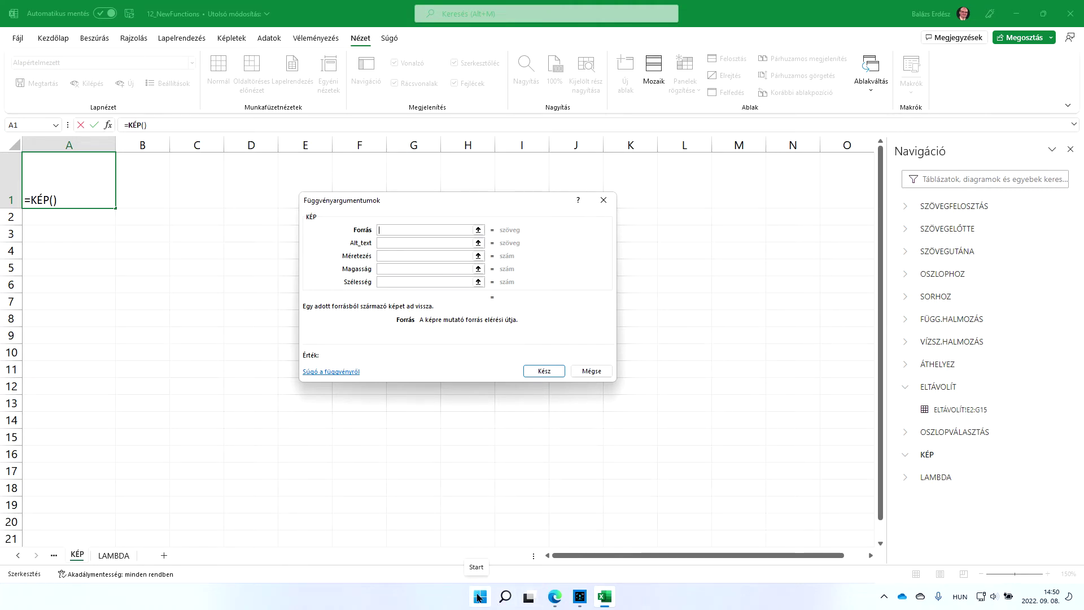
{"action": "left_click", "coordinate": [478, 596]}
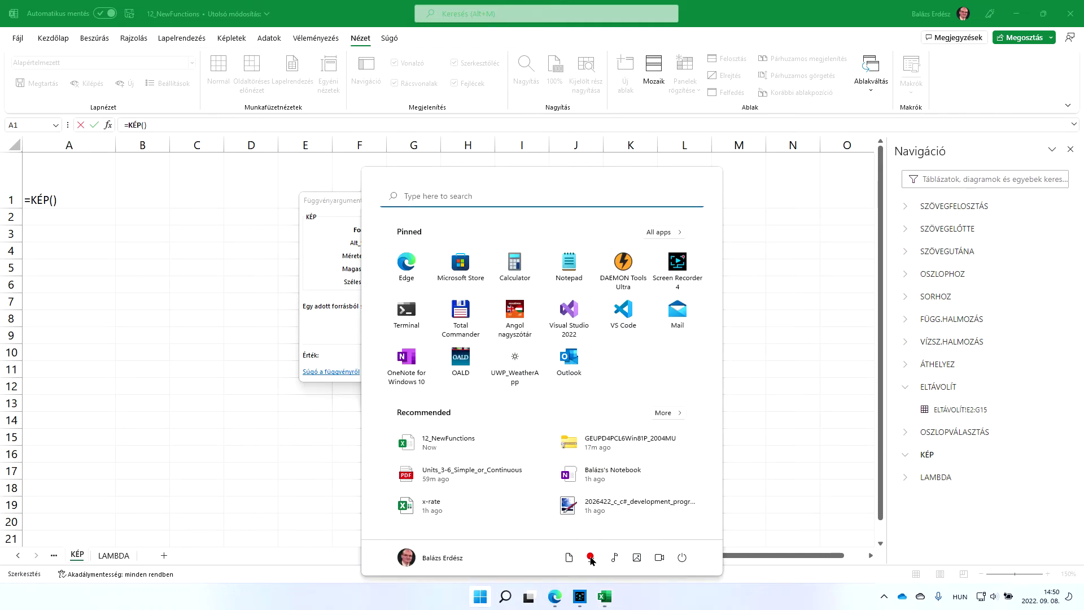
Copy the Shakespeare image URL from the Sh text file in Downloads, then close Notepad
{"action": "left_click", "coordinate": [591, 557]}
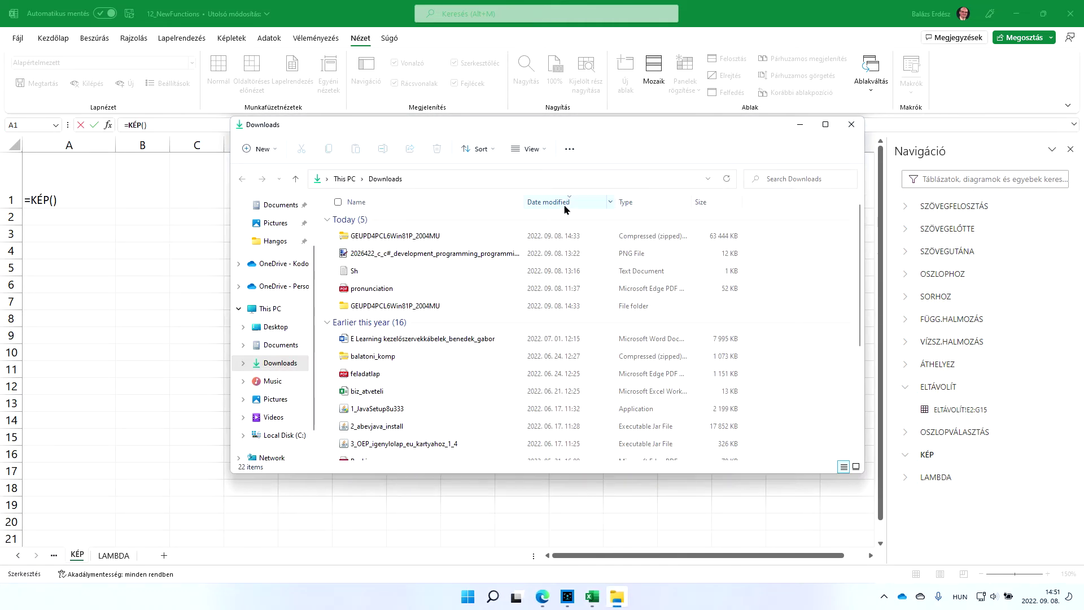
{"action": "double_click", "coordinate": [427, 272]}
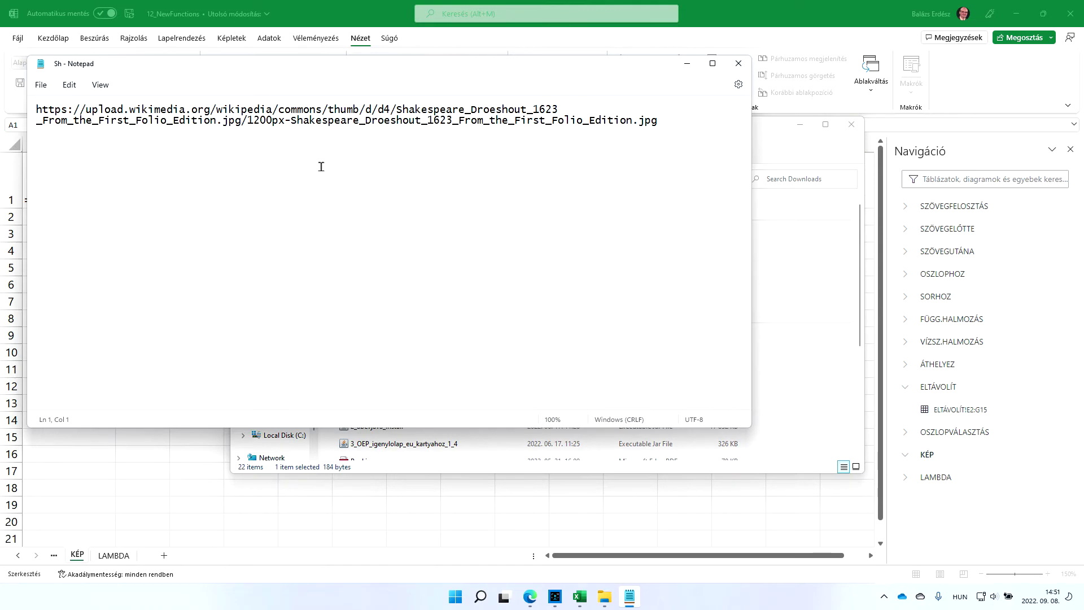
{"action": "key", "text": "ctrl+a"}
{"action": "key", "text": "ctrl+c"}
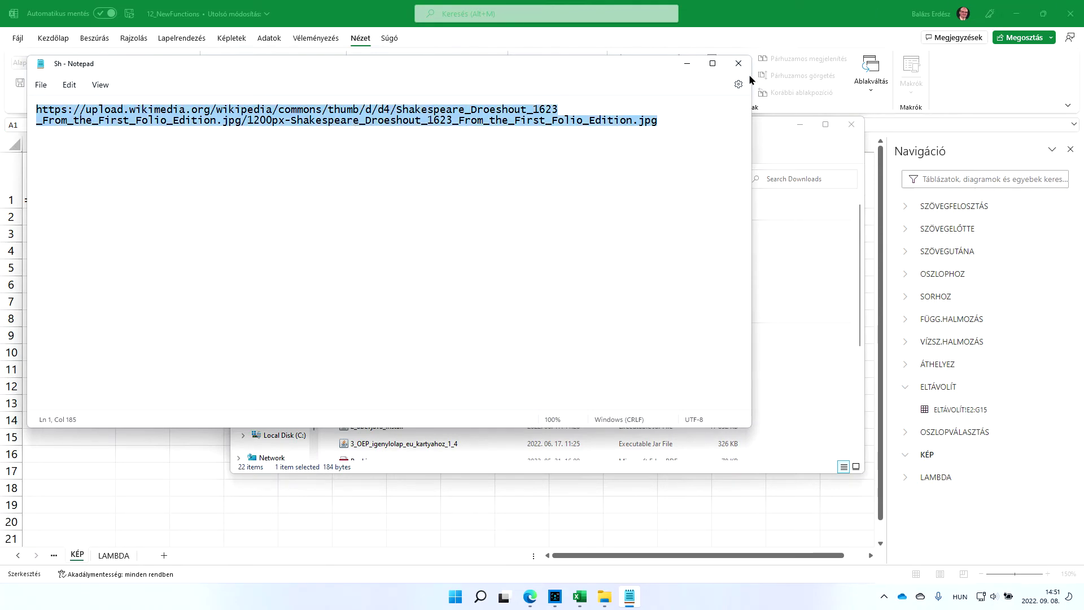
{"action": "left_click", "coordinate": [738, 63]}
Paste the Shakespeare image URL into the KÉP Forrás argument and confirm with Kész
{"action": "left_click", "coordinate": [851, 126]}
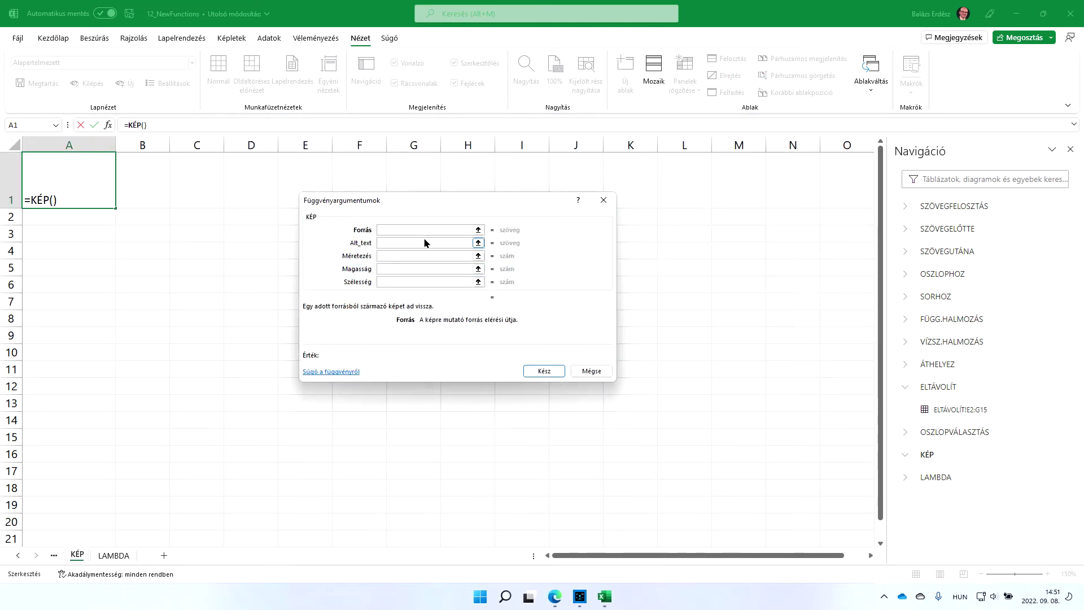
{"action": "key", "text": "ctrl+v"}
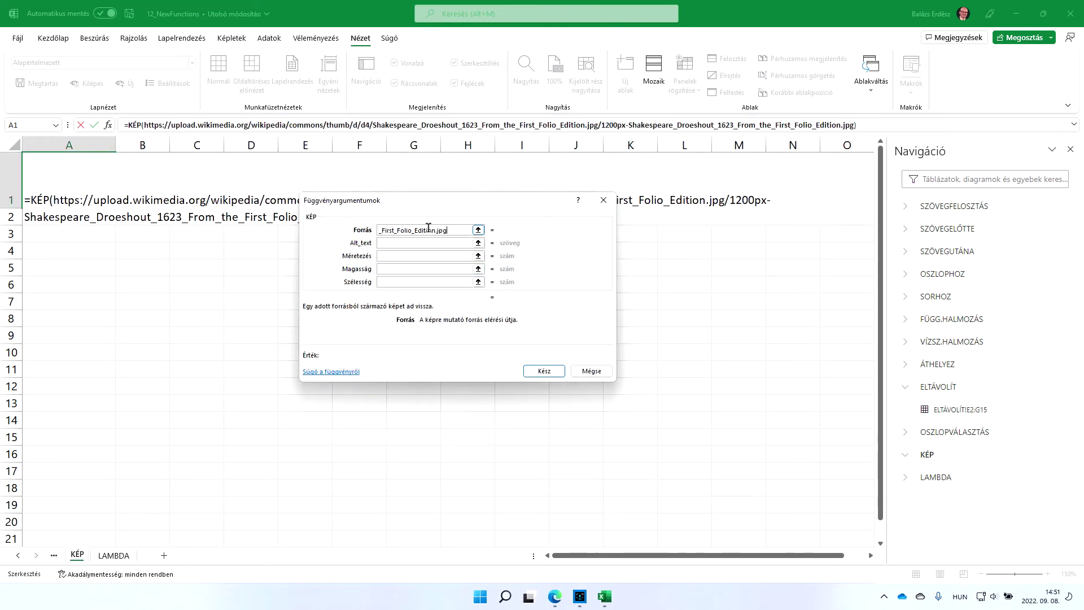
{"action": "left_click", "coordinate": [555, 372]}
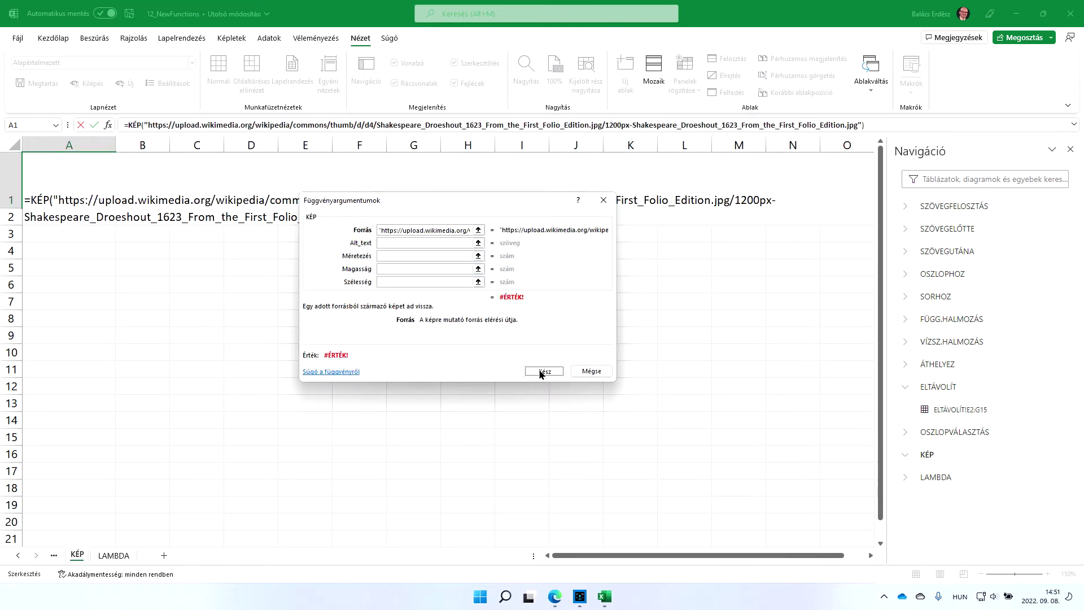
{"action": "left_click", "coordinate": [549, 370]}
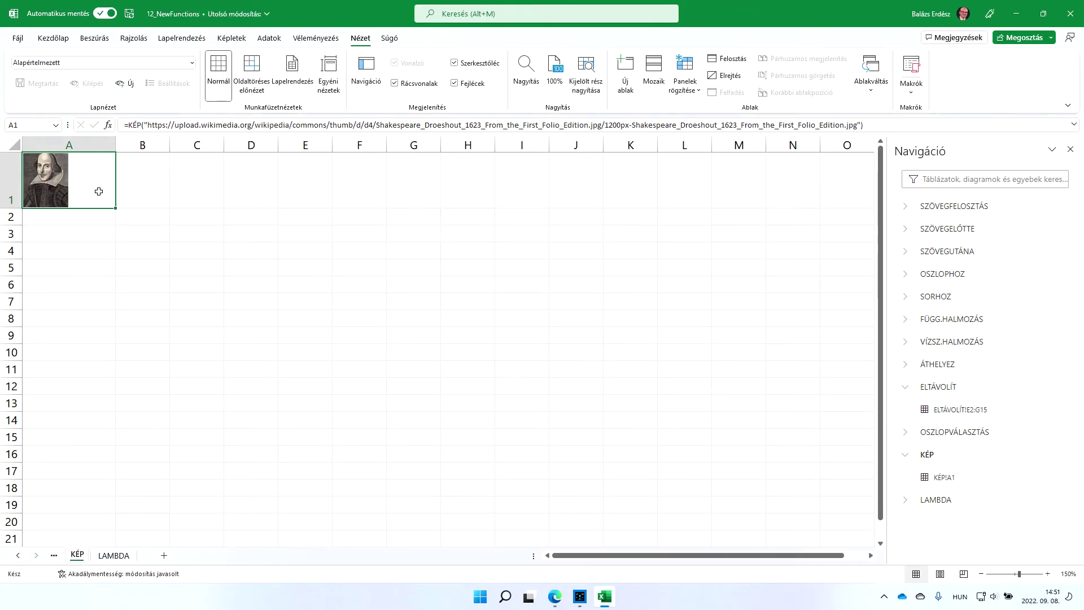
Preview the enlarged portrait in A1, then switch to the LAMBDA sheet
{"action": "mouse_move", "coordinate": [49, 180]}
{"action": "left_click", "coordinate": [57, 185]}
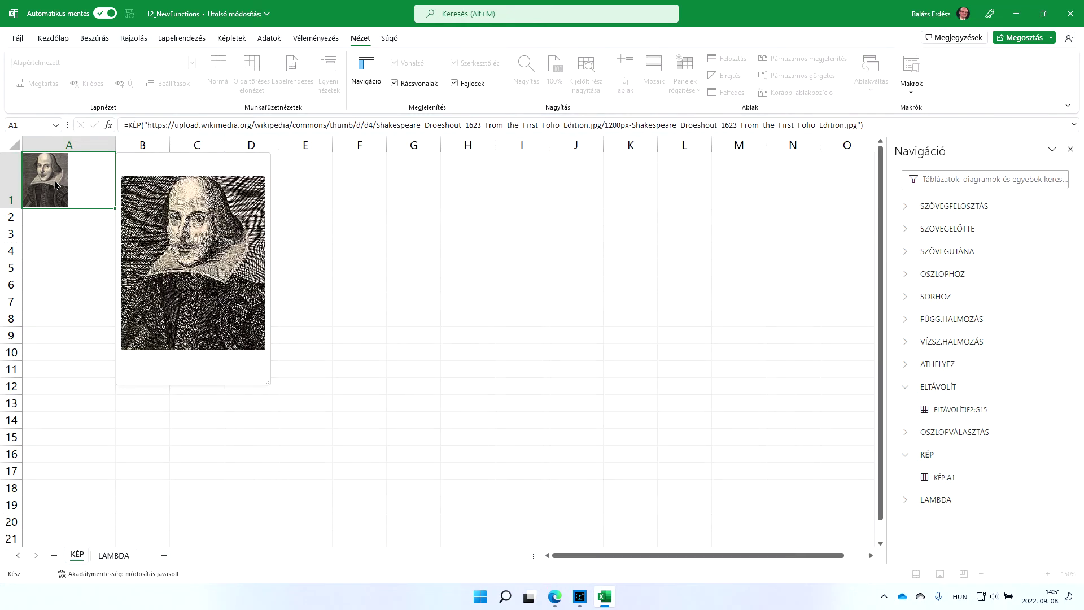
{"action": "left_click", "coordinate": [545, 210]}
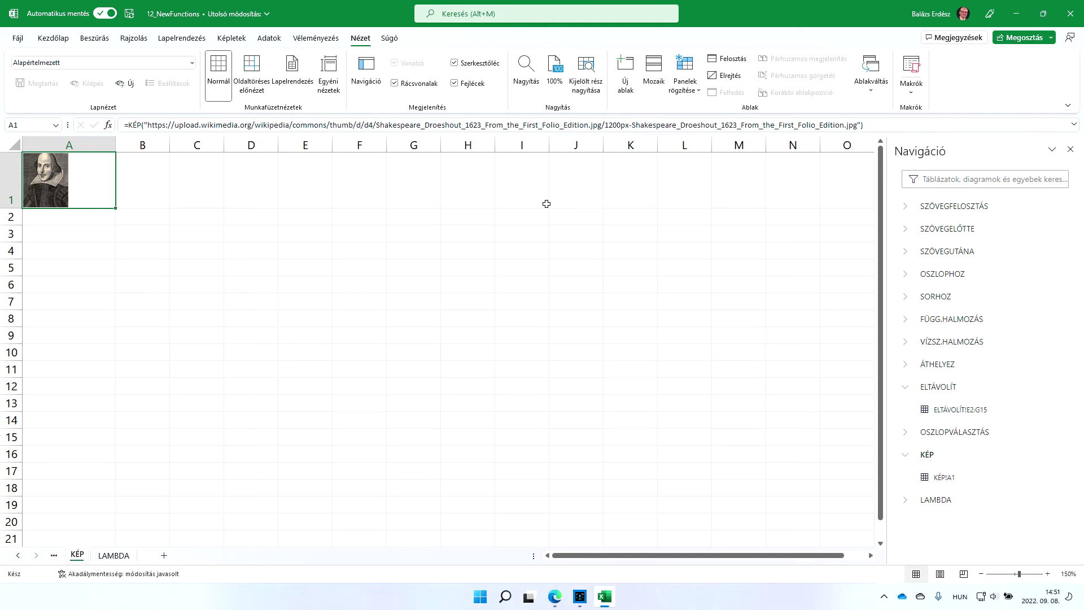
{"action": "left_click", "coordinate": [937, 498]}
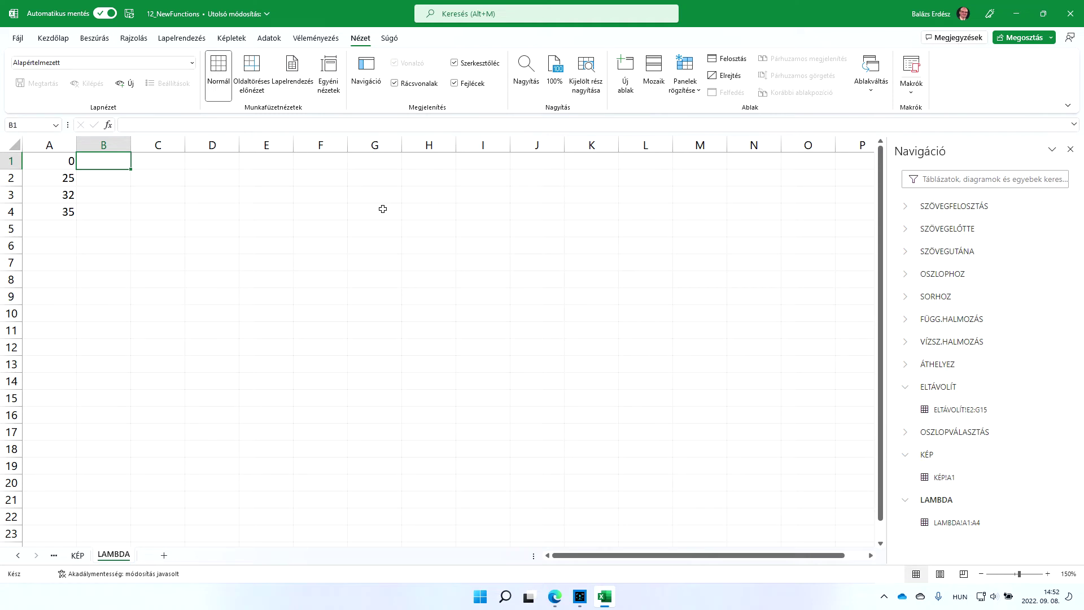
{"action": "key", "text": "shift+F10"}
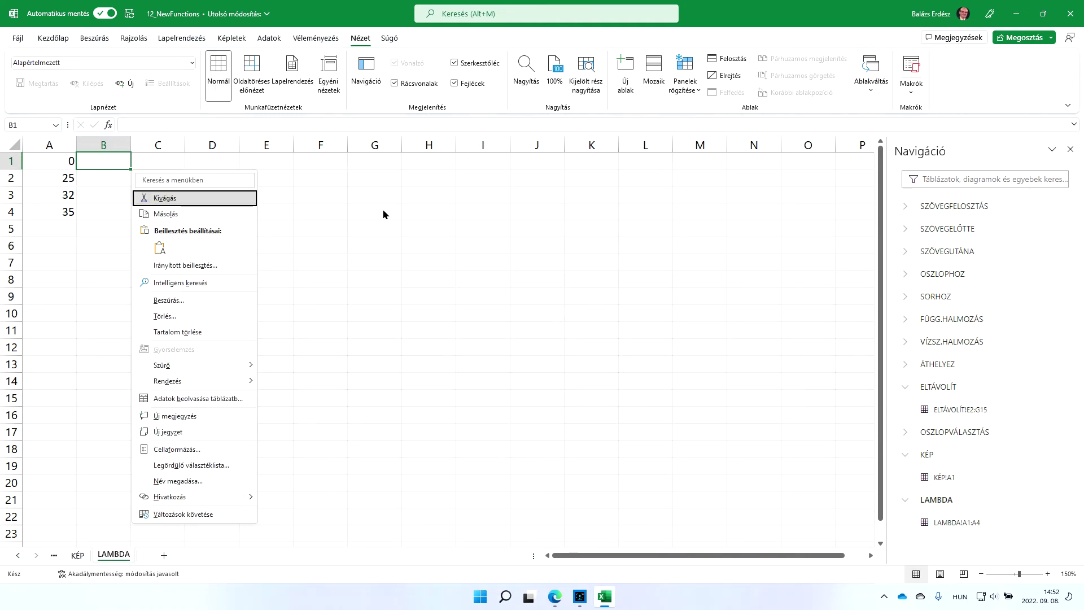
{"action": "key", "text": "Escape"}
{"action": "key", "text": "Left"}
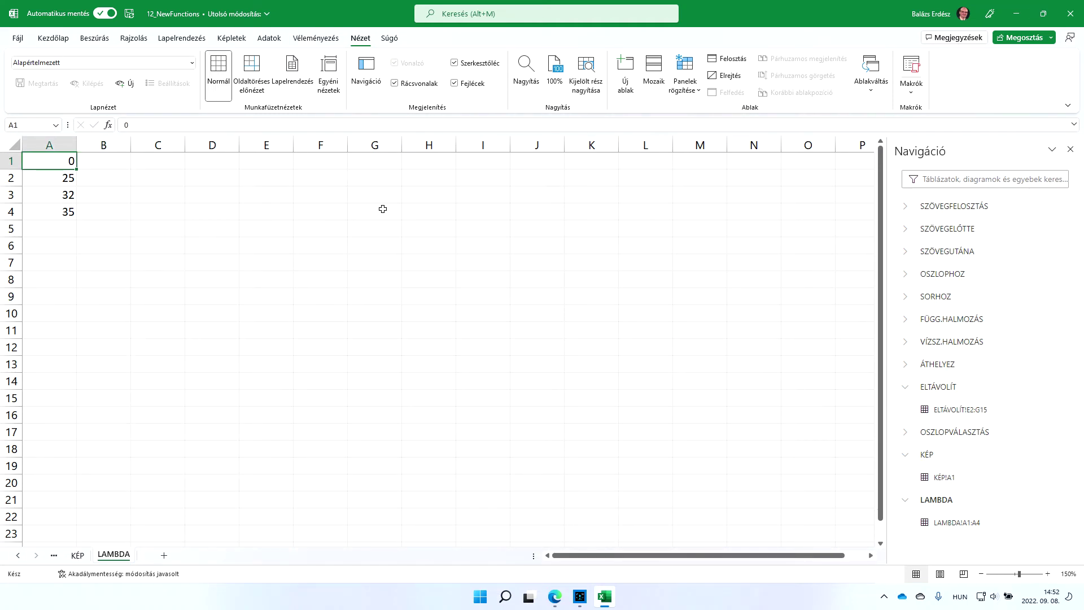
{"action": "key", "text": "Down"}
{"action": "key", "text": "Down"}
{"action": "key", "text": "Down"}
{"action": "key", "text": "Up"}
{"action": "key", "text": "Up"}
{"action": "key", "text": "Up"}
{"action": "key", "text": "Down"}
{"action": "key", "text": "Down"}
{"action": "key", "text": "Down"}
{"action": "key", "text": "Down"}
{"action": "key", "text": "Up"}
{"action": "key", "text": "Up"}
{"action": "key", "text": "Up"}
{"action": "key", "text": "Up"}
{"action": "key", "text": "Right"}
{"action": "key", "text": "Left"}
{"action": "key", "text": "Right"}
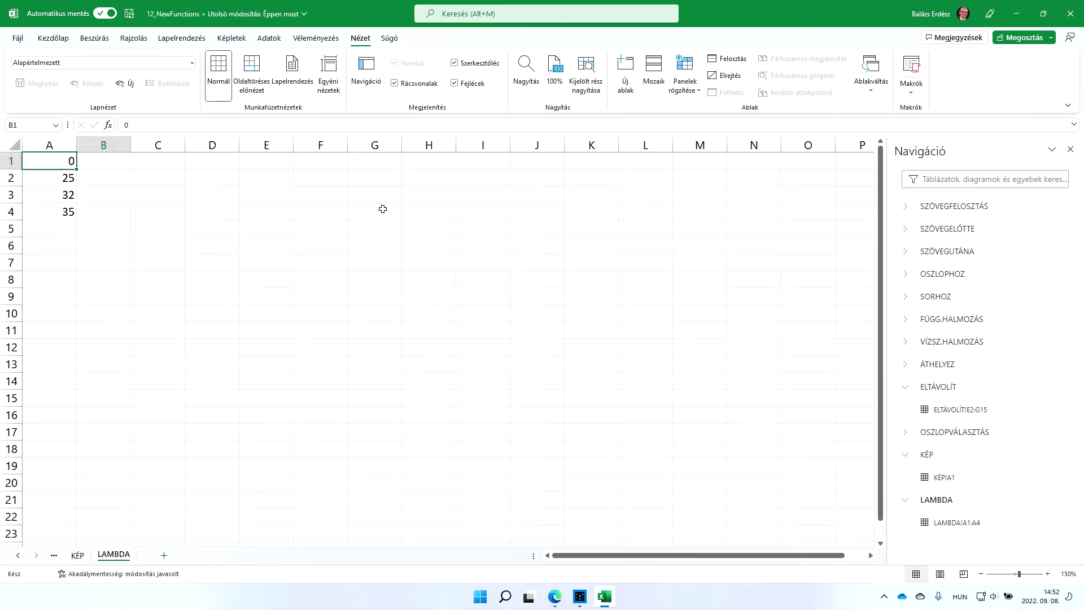
{"action": "key", "text": "Left"}
{"action": "key", "text": "Right"}
{"action": "key", "text": "Down"}
{"action": "key", "text": "Down"}
{"action": "key", "text": "Up"}
{"action": "key", "text": "Up"}
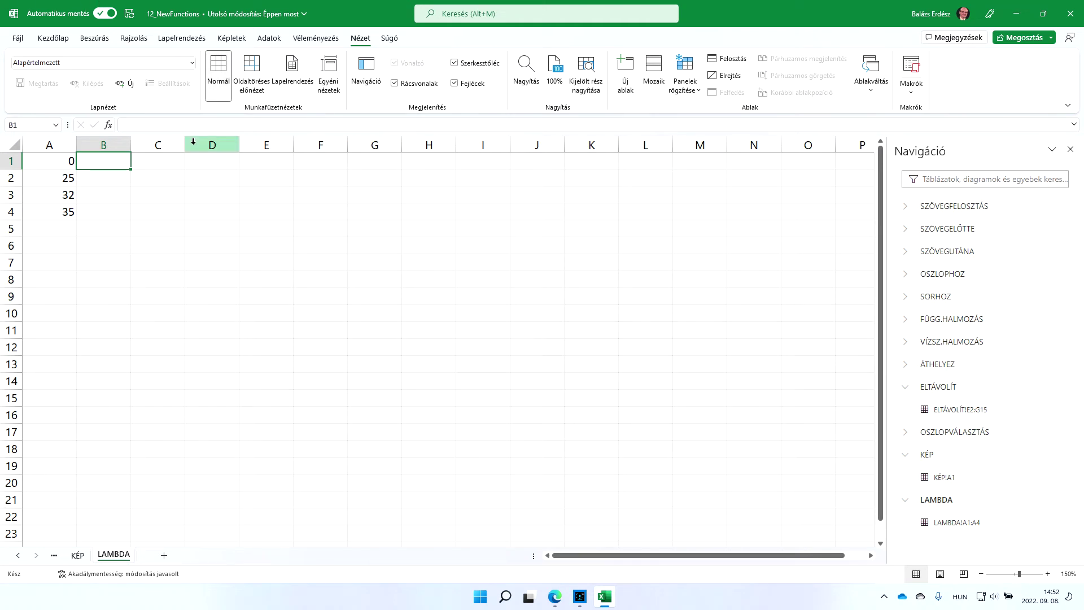
{"action": "type", "text": "=fa"}
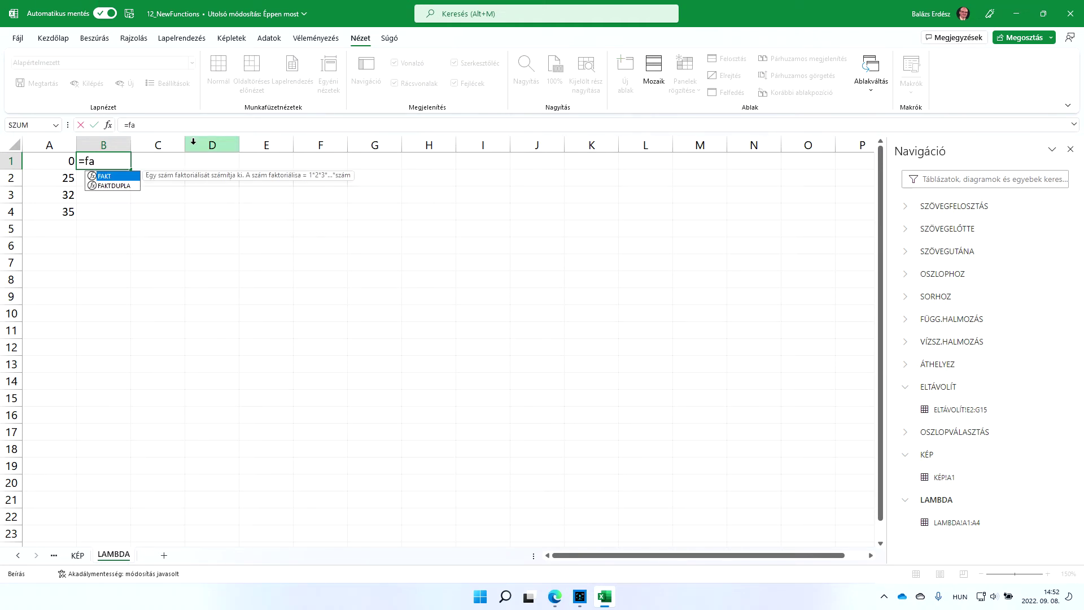
{"action": "type", "text": "hren"}
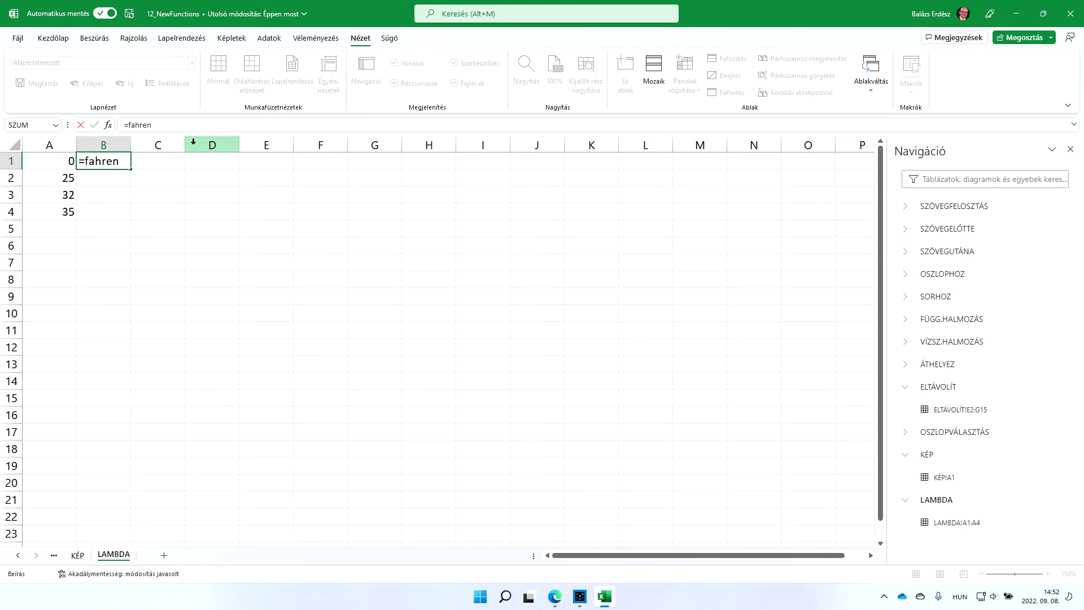
{"action": "key", "text": "BackSpace"}
{"action": "key", "text": "BackSpace"}
{"action": "key", "text": "BackSpace"}
{"action": "key", "text": "BackSpace"}
{"action": "key", "text": "BackSpace"}
{"action": "key", "text": "BackSpace"}
{"action": "key", "text": "BackSpace"}
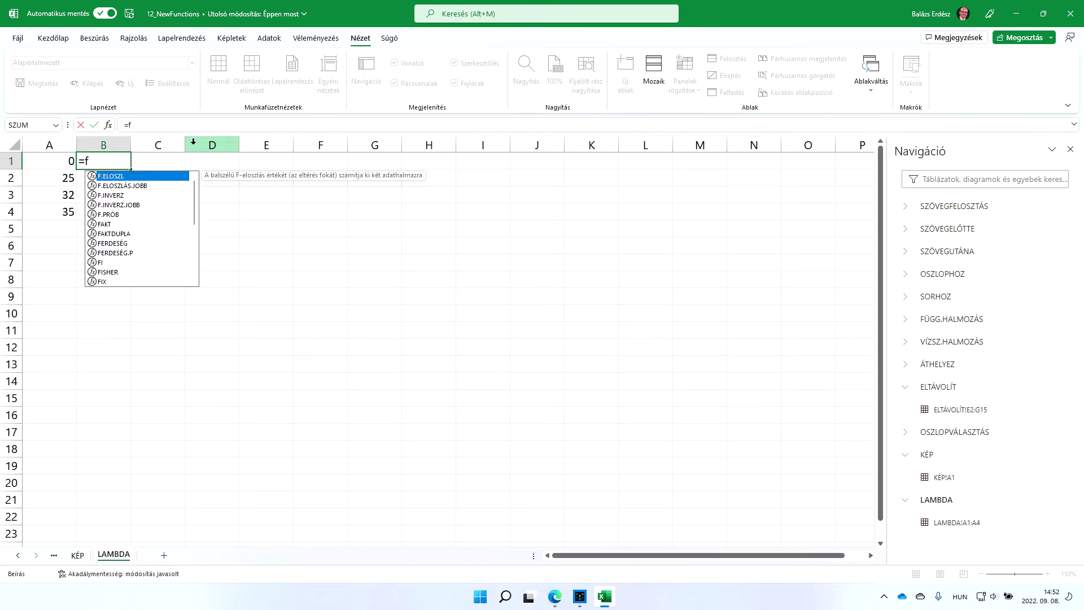
{"action": "key", "text": "Escape"}
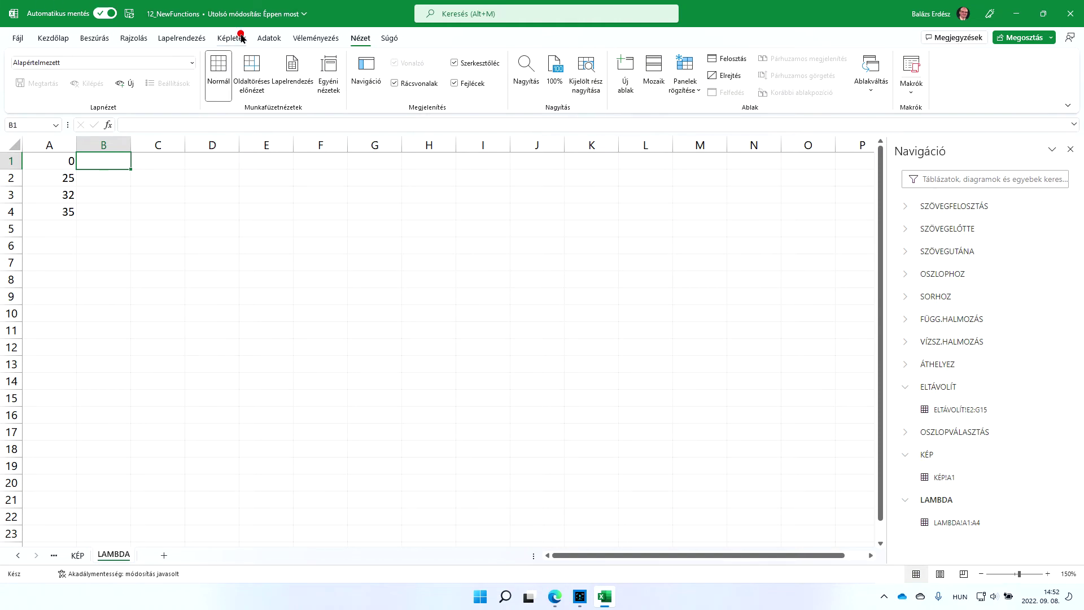
Browse the Képletek, Adatok, Beszúrás, Véleményezés and Nézet tabs, ending on Képletek's Névkezelő
{"action": "left_click", "coordinate": [241, 38]}
{"action": "left_click", "coordinate": [277, 38]}
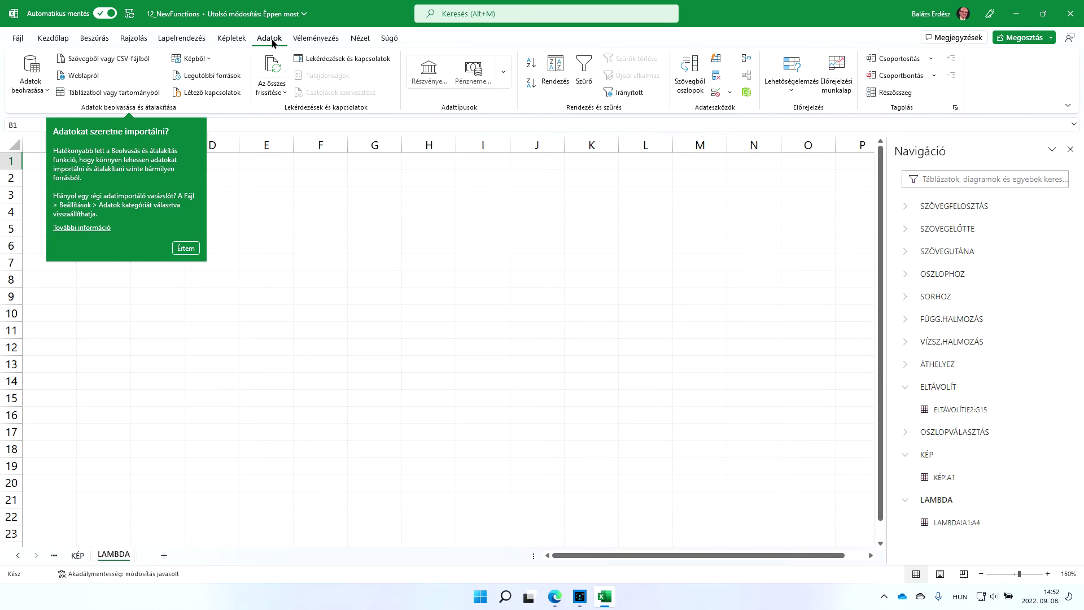
{"action": "left_click", "coordinate": [102, 40]}
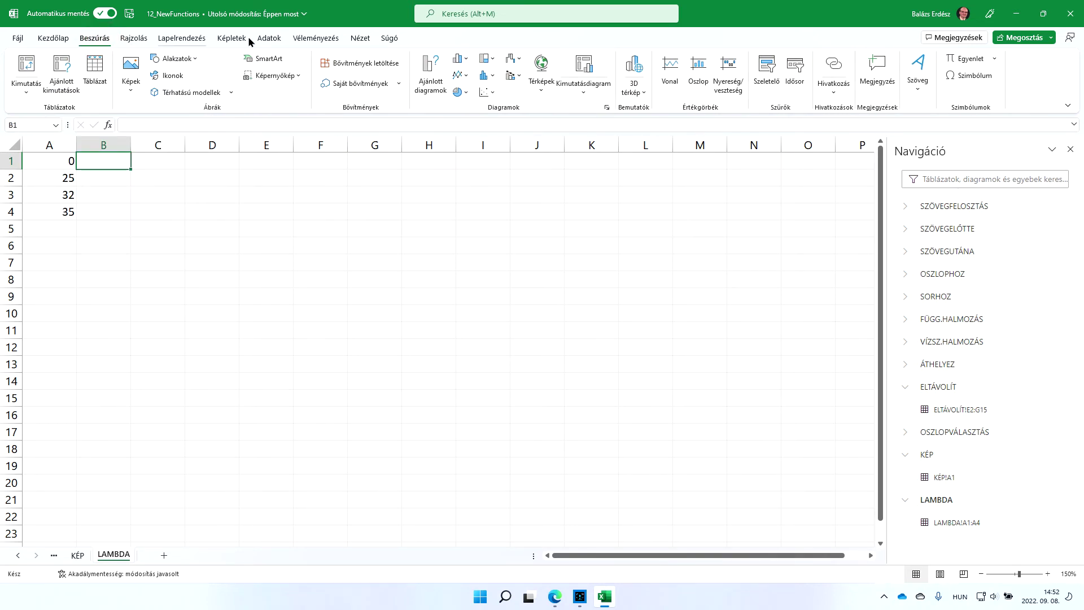
{"action": "left_click", "coordinate": [317, 38]}
{"action": "left_click", "coordinate": [361, 40]}
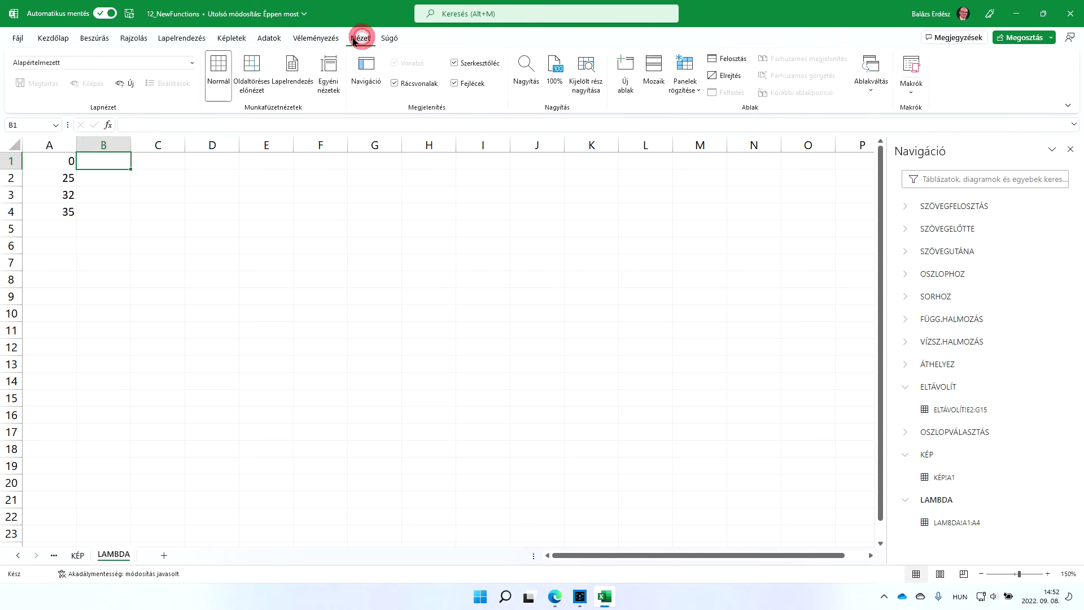
{"action": "left_click", "coordinate": [268, 39]}
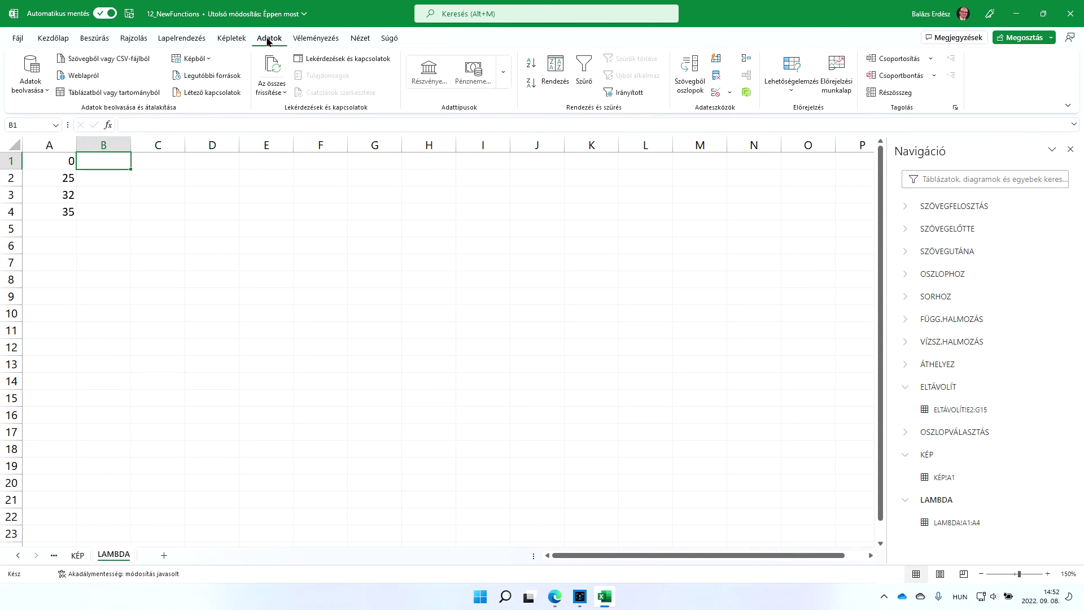
{"action": "left_click", "coordinate": [231, 38]}
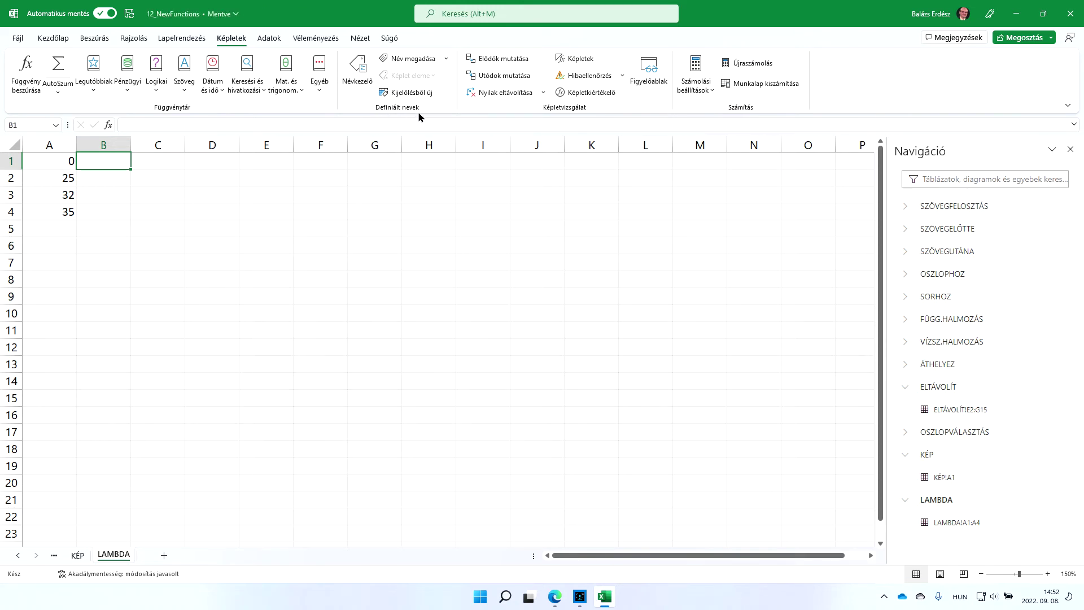
{"action": "left_click", "coordinate": [359, 67]}
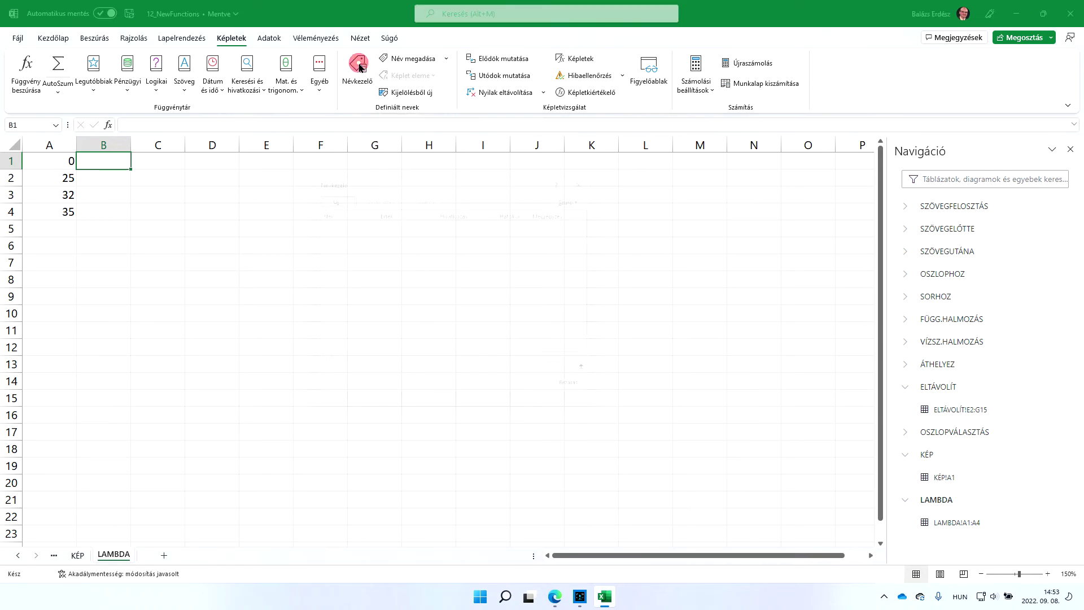
Create a workbook-scoped name FAHRENHEIT referring to =LAMBDA!$B$1
{"action": "left_click", "coordinate": [335, 193]}
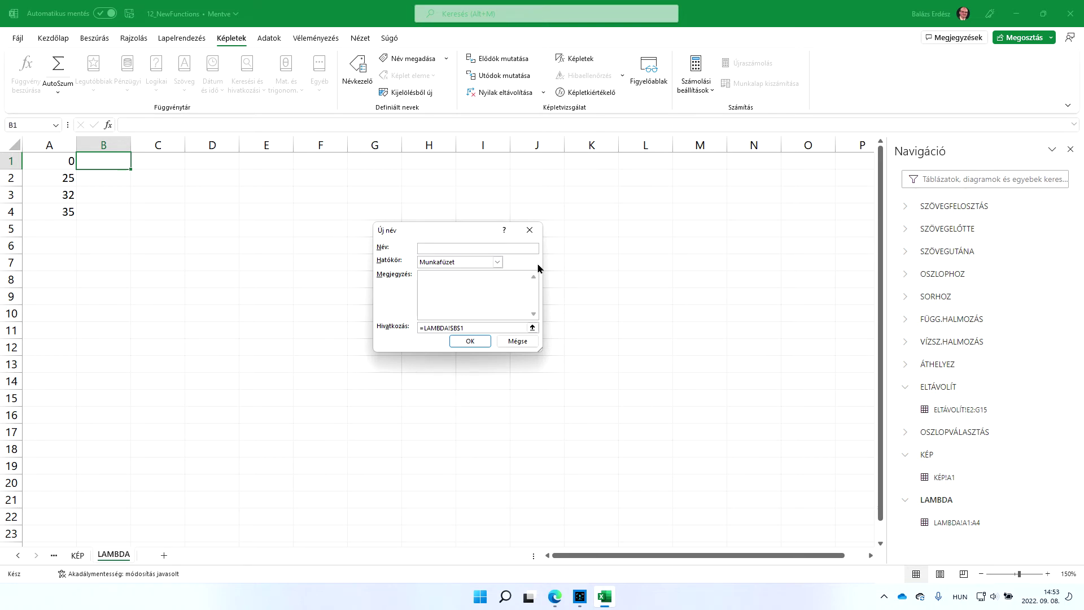
{"action": "type", "text": "FAHRENHEIT"}
{"action": "left_click", "coordinate": [470, 340]}
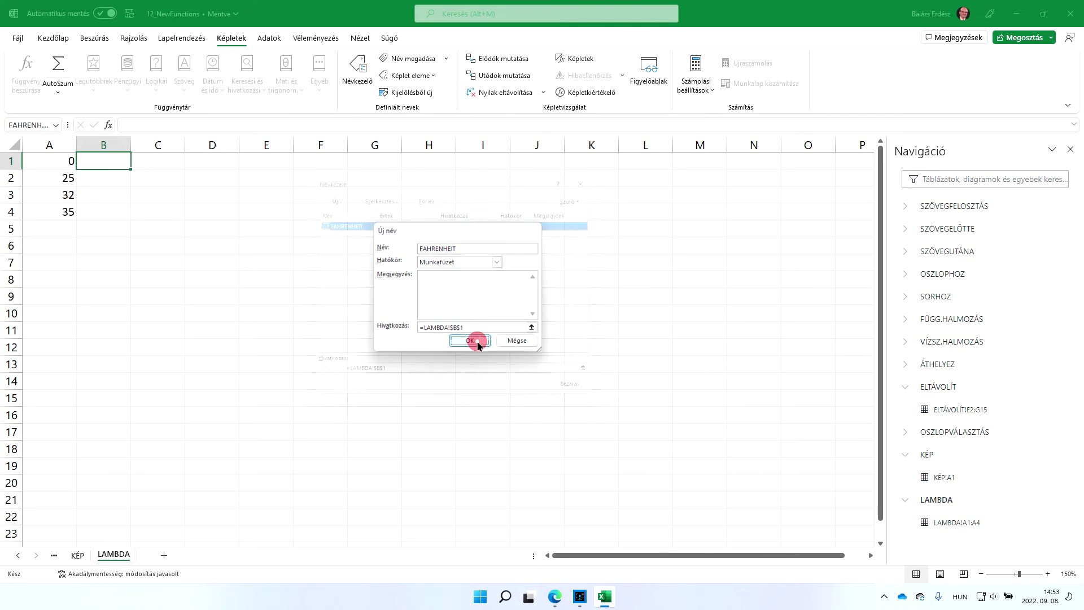
{"action": "left_click", "coordinate": [408, 379]}
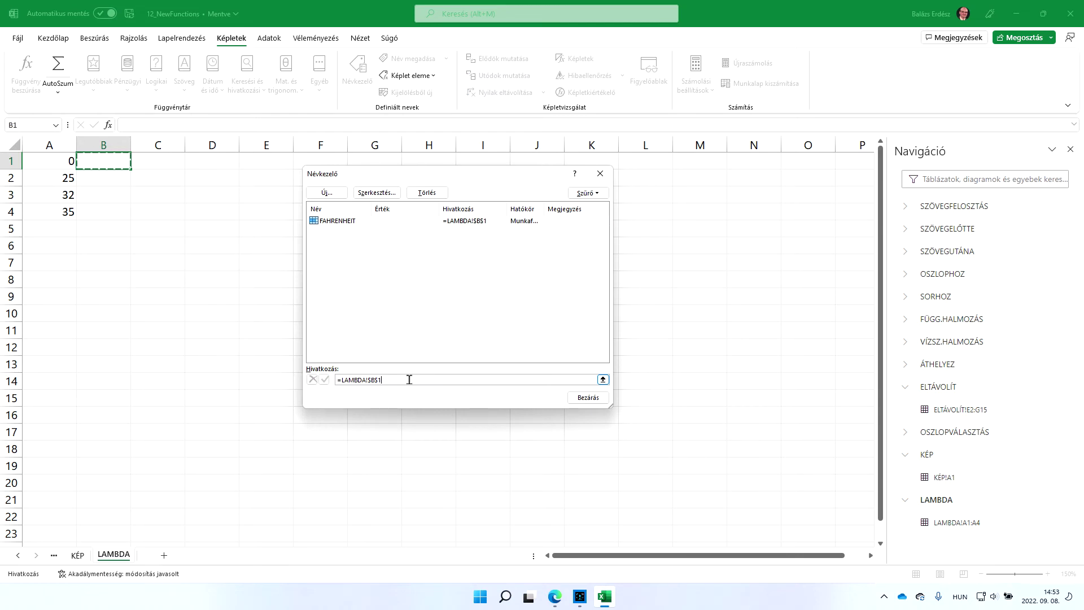
Rewrite FAHRENHEIT's Refers to formula as =LAMBDA(x;x*9/5+32), removing stray characters
{"action": "key", "text": "BackSpace"}
{"action": "key", "text": "BackSpace"}
{"action": "key", "text": "BackSpace"}
{"action": "key", "text": "BackSpace"}
{"action": "key", "text": "BackSpace"}
{"action": "type", "text": "x*9/5+32Öü)"}
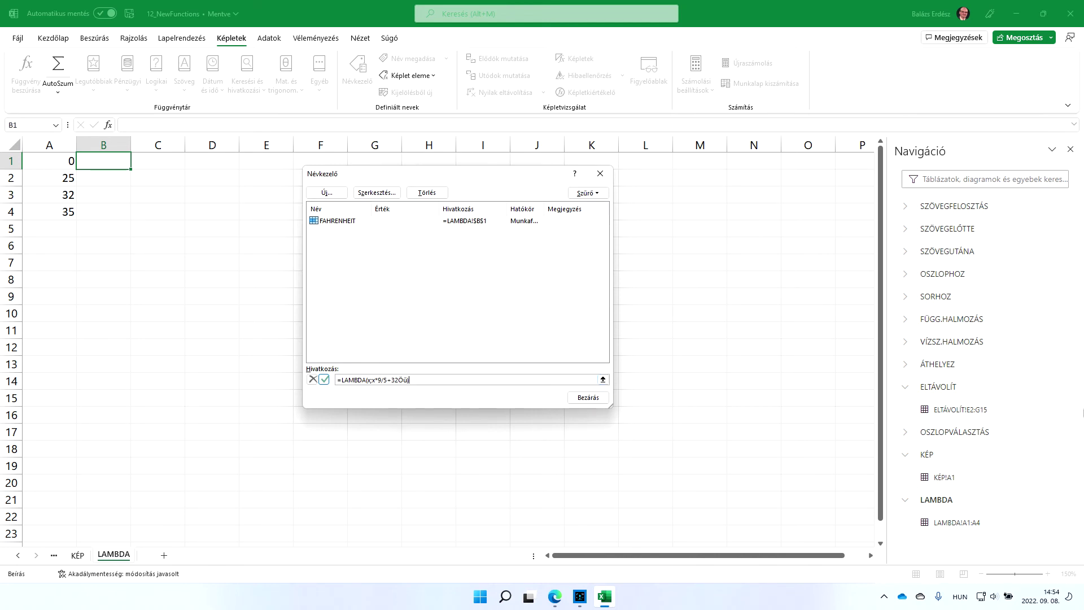
{"action": "key", "text": "BackSpace"}
{"action": "key", "text": "BackSpace"}
Run Magnifier at 200% to check the =LAMBDA(x;x*9/5+32) reference formula
{"action": "key", "text": "super+r"}
{"action": "type", "text": "m"}
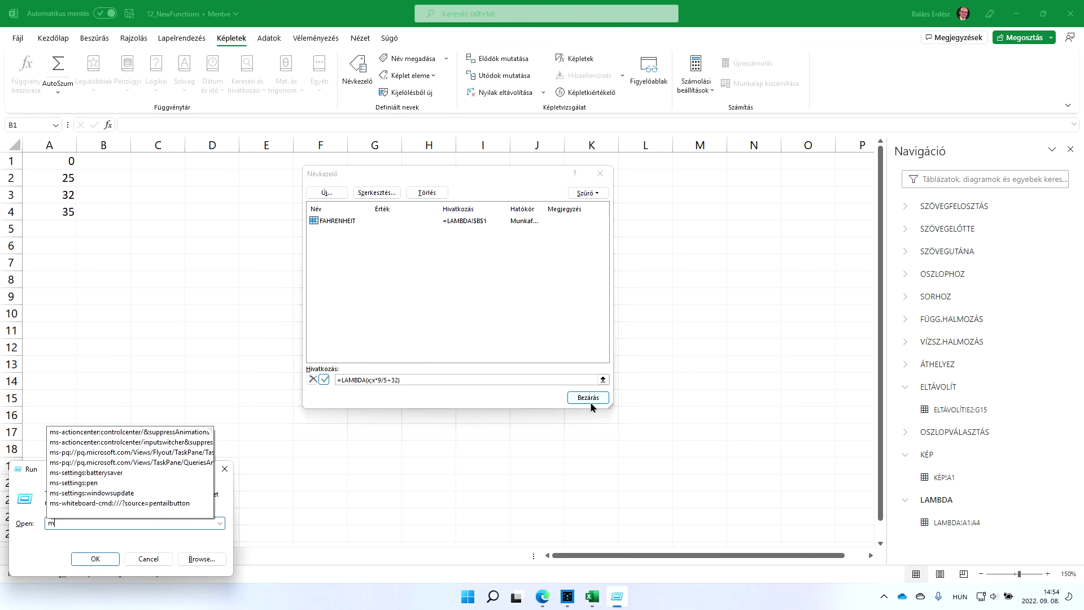
{"action": "type", "text": "agnify"}
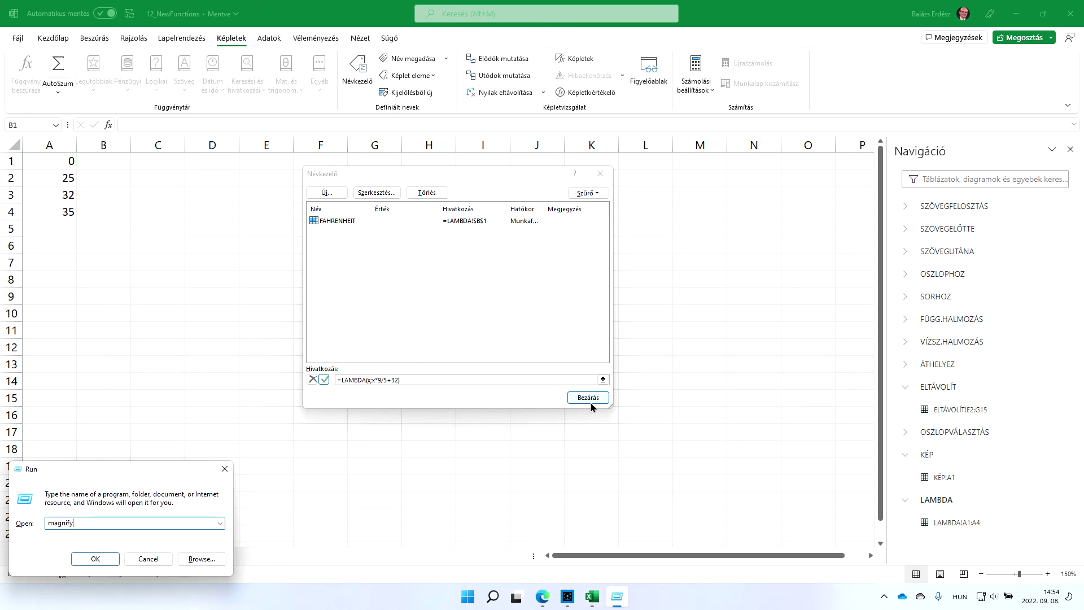
{"action": "key", "text": "Return"}
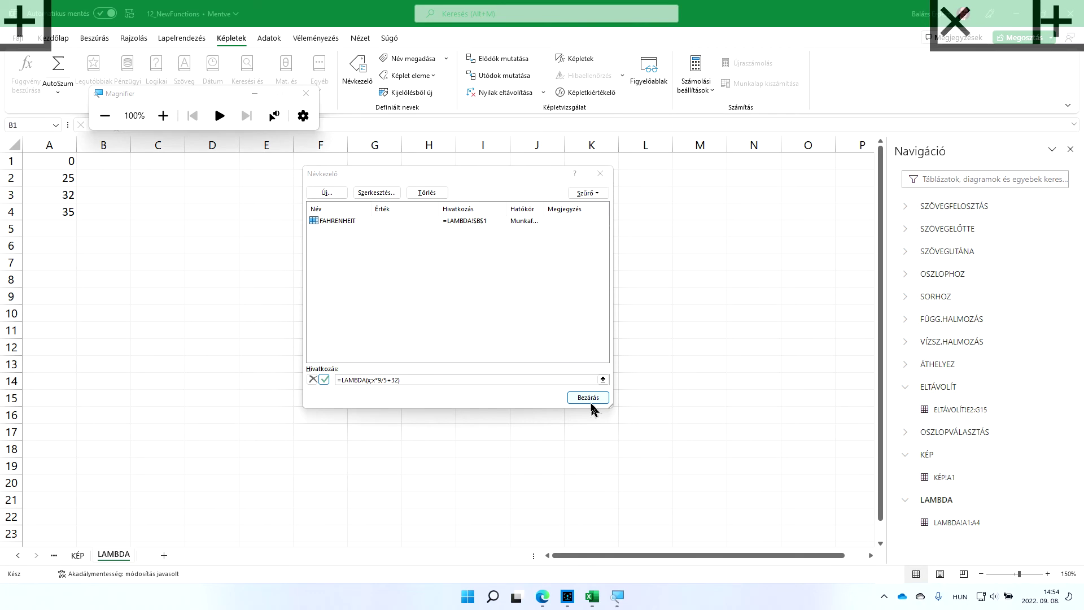
{"action": "left_click", "coordinate": [163, 116]}
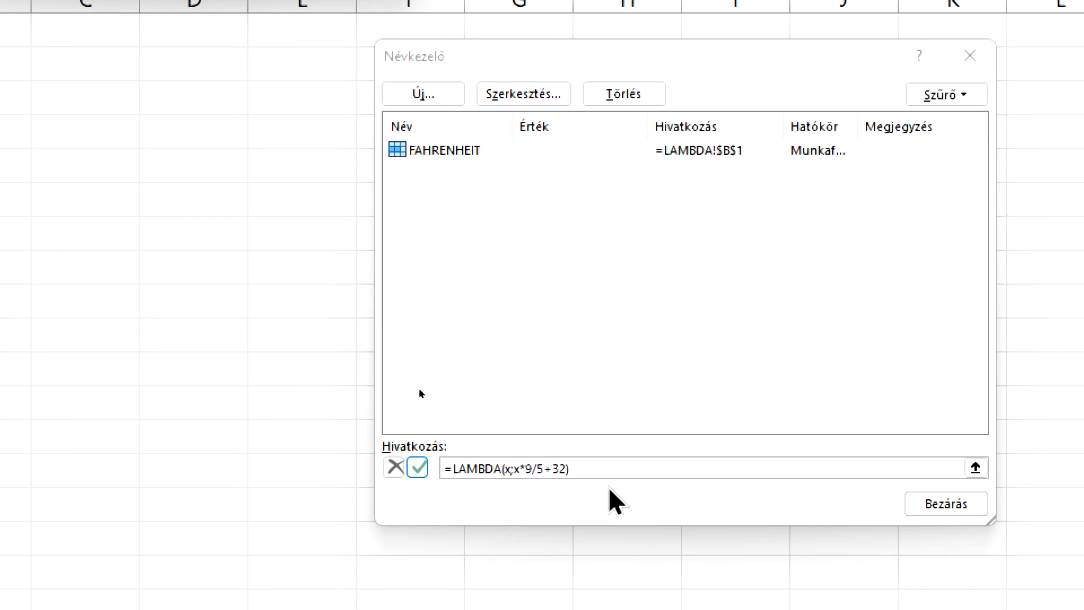
{"action": "left_click", "coordinate": [595, 469]}
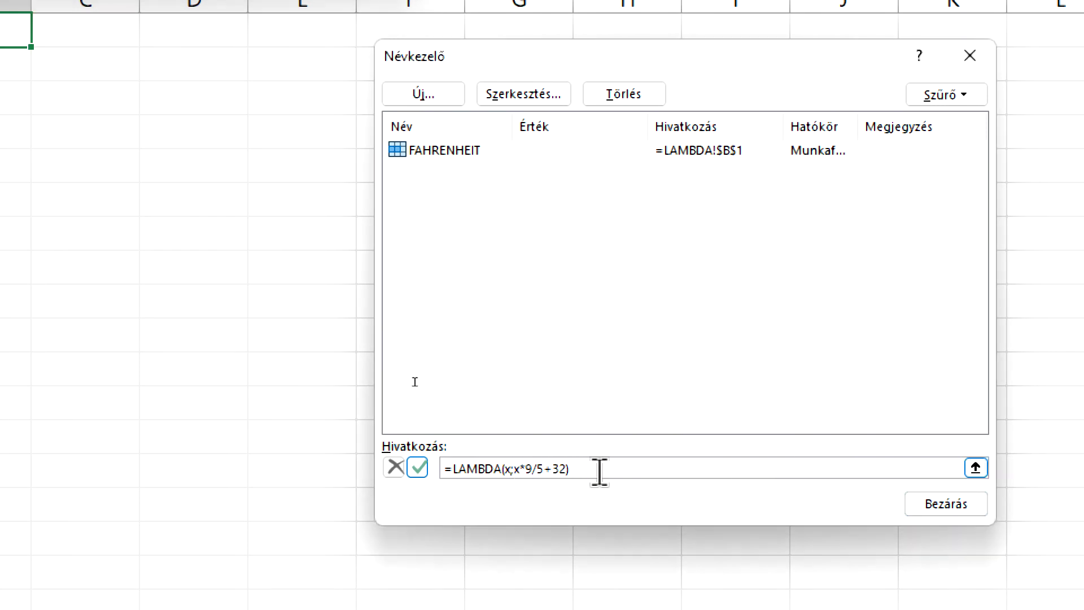
{"action": "left_click", "coordinate": [514, 468]}
{"action": "left_click", "coordinate": [600, 467]}
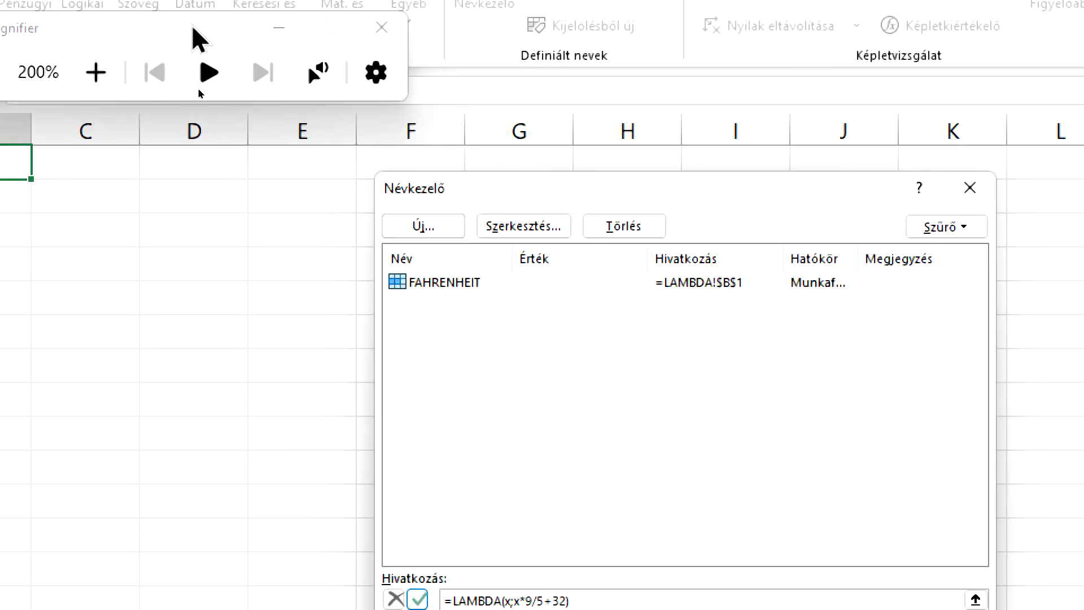
Close Magnifier and Name Manager, saving the changed FAHRENHEIT reference
{"action": "left_click", "coordinate": [382, 30]}
{"action": "left_click", "coordinate": [588, 397]}
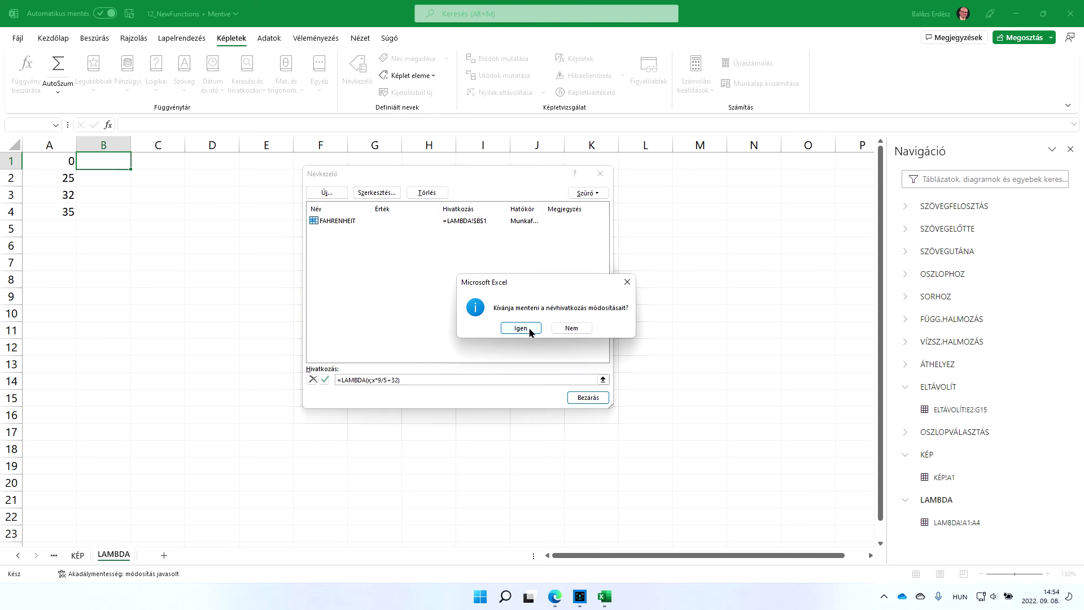
{"action": "left_click", "coordinate": [520, 328]}
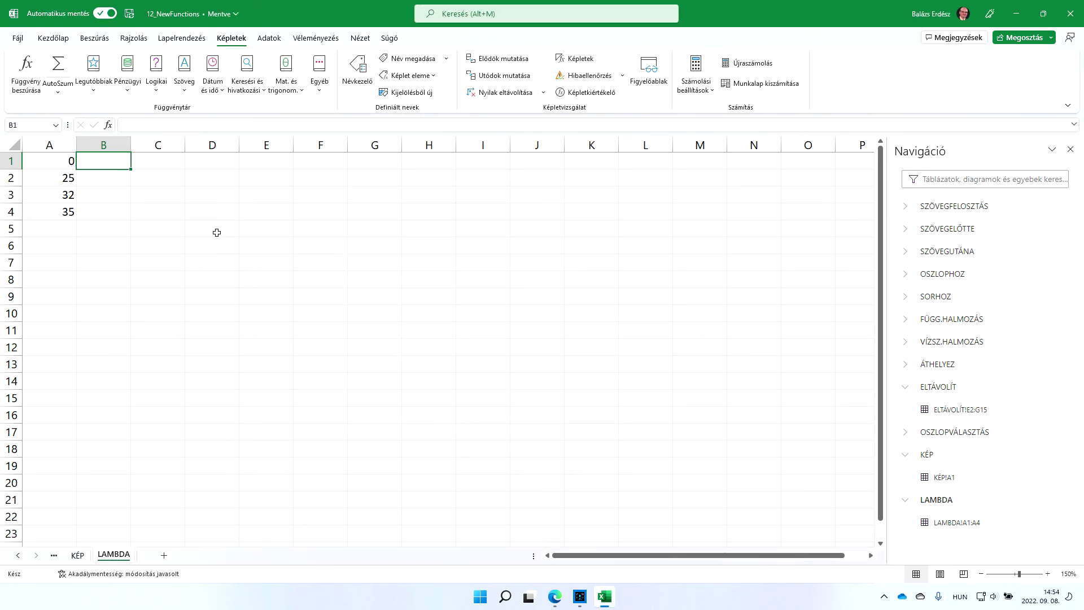
Enter the formula =FAHRENHEIT(A1) in cell B1
{"action": "type", "text": "=f"}
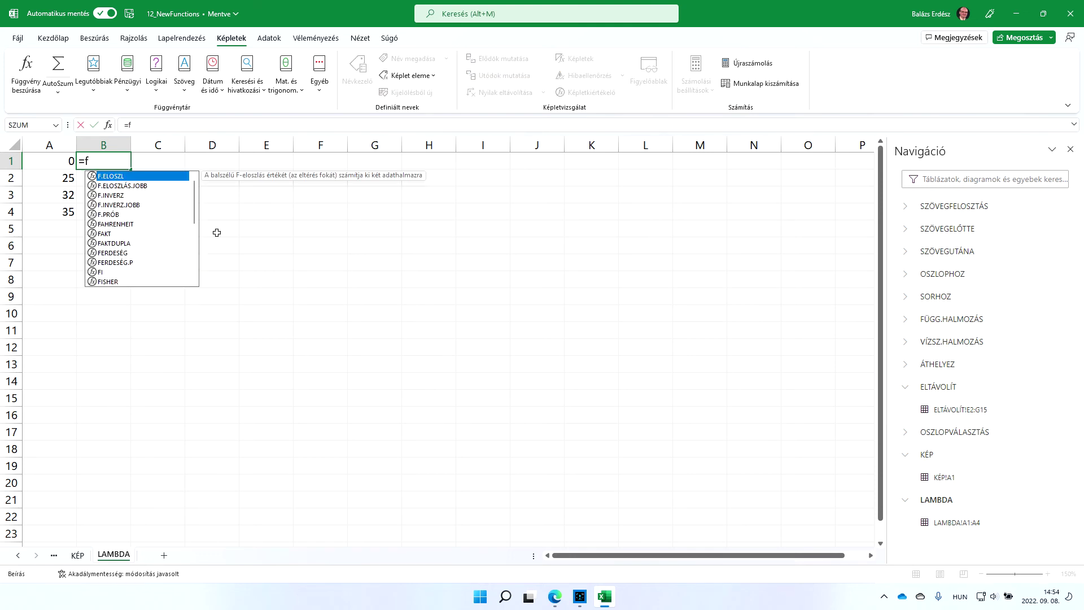
{"action": "type", "text": "ah"}
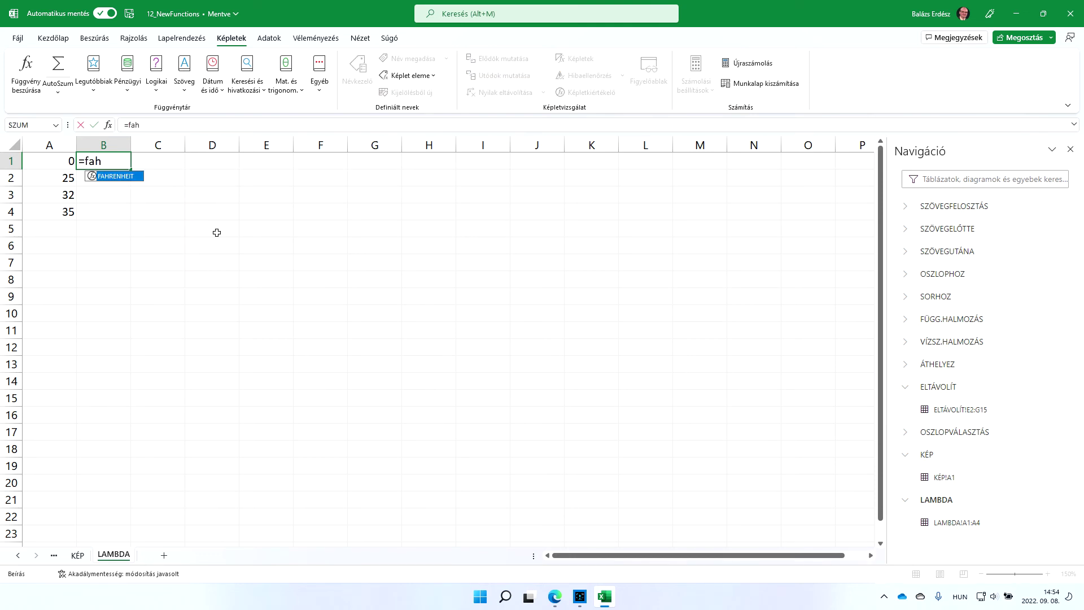
{"action": "key", "text": "Tab"}
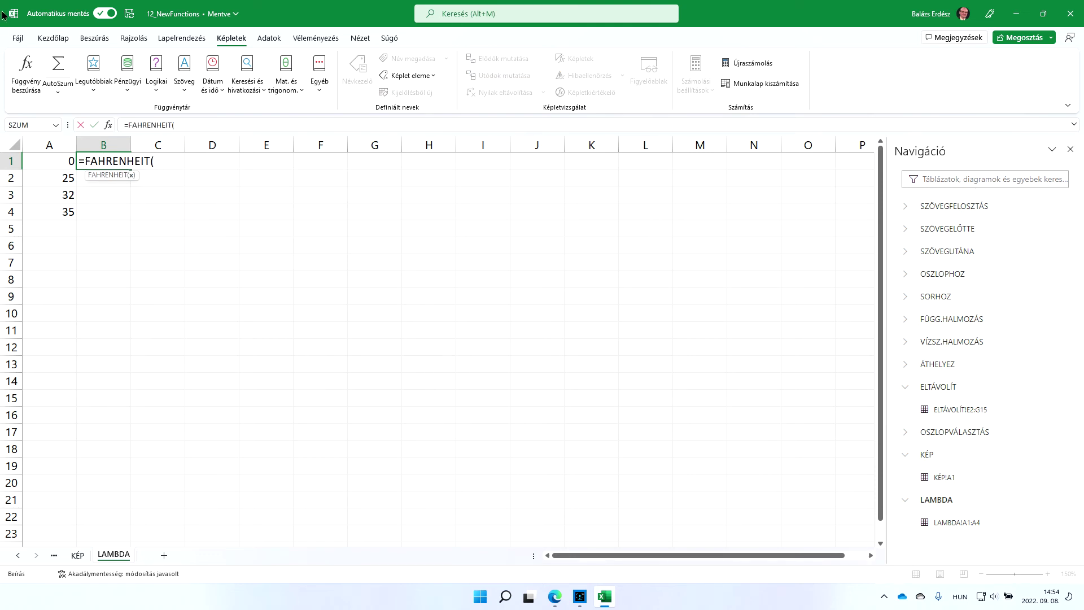
{"action": "left_click", "coordinate": [59, 162]}
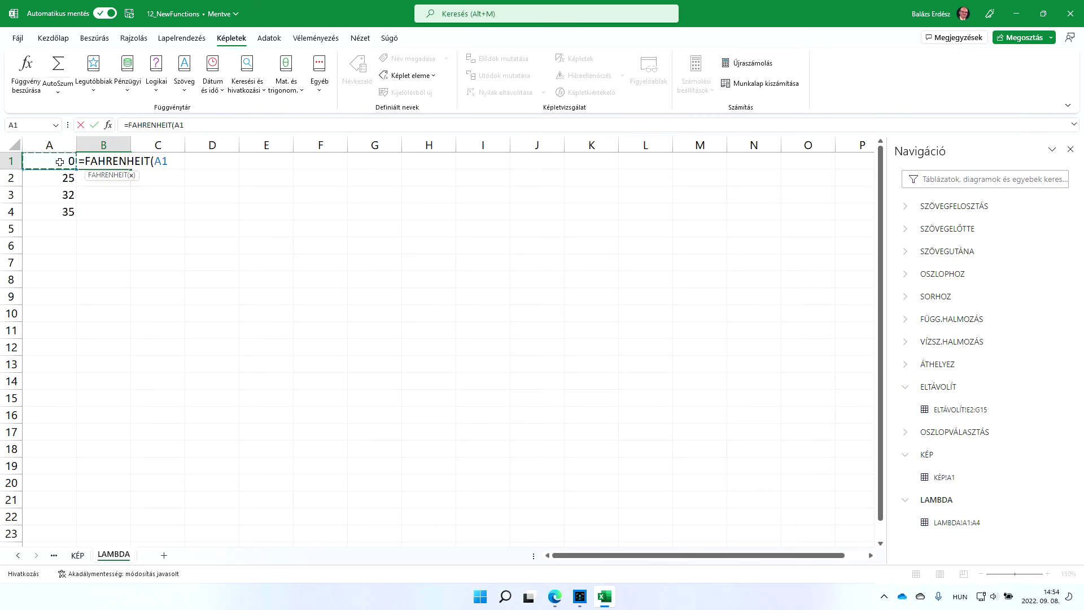
{"action": "key", "text": "Return"}
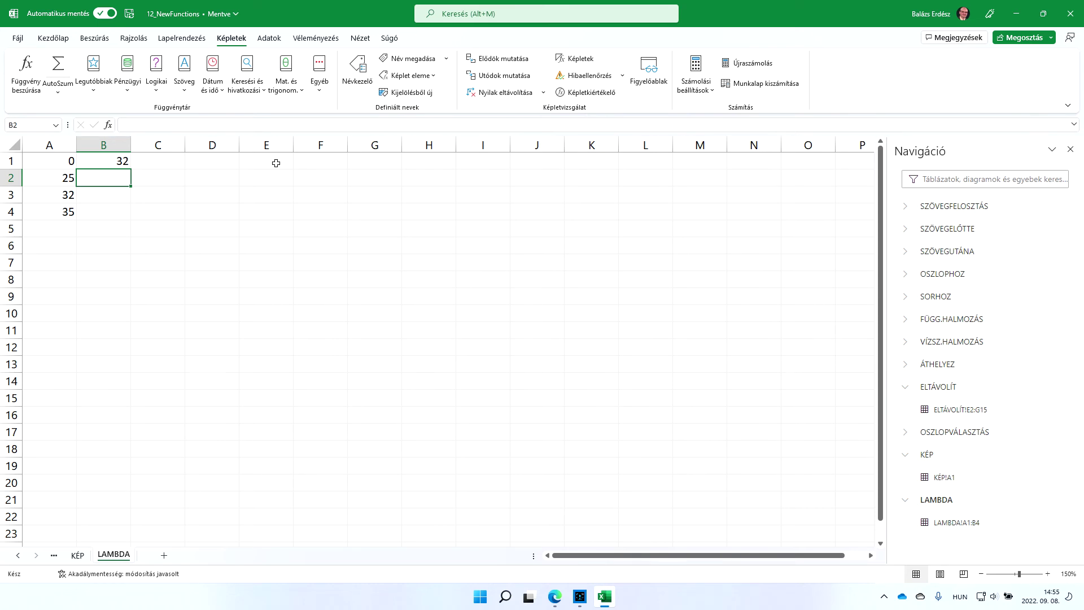
Fill the B1 formula down to B4, giving 32, 77, 89,6 and 95
{"action": "left_click", "coordinate": [119, 163]}
{"action": "double_click", "coordinate": [132, 169]}
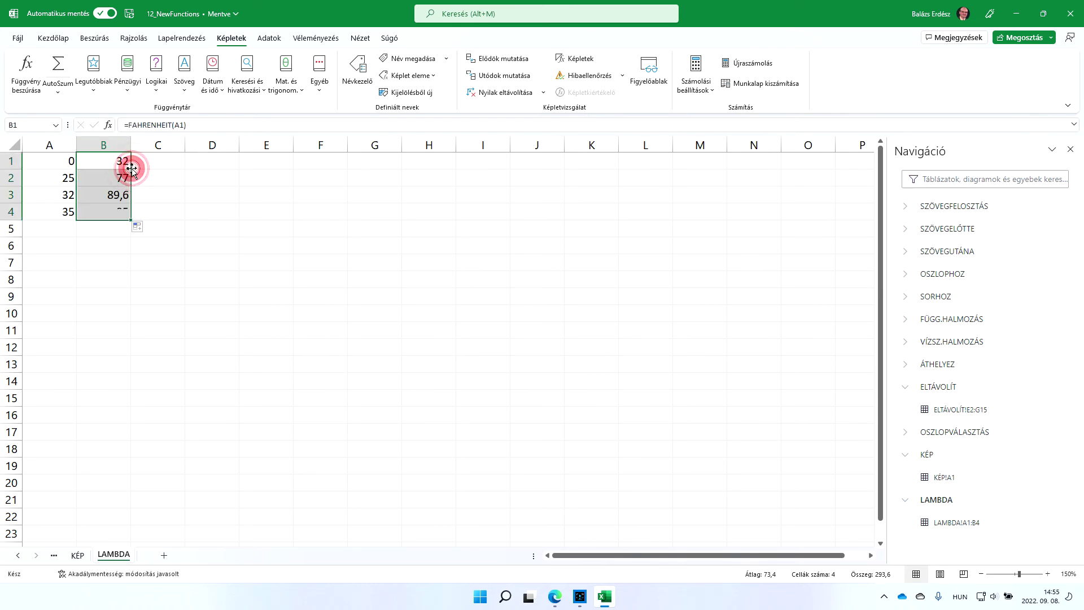
{"action": "left_click", "coordinate": [117, 194]}
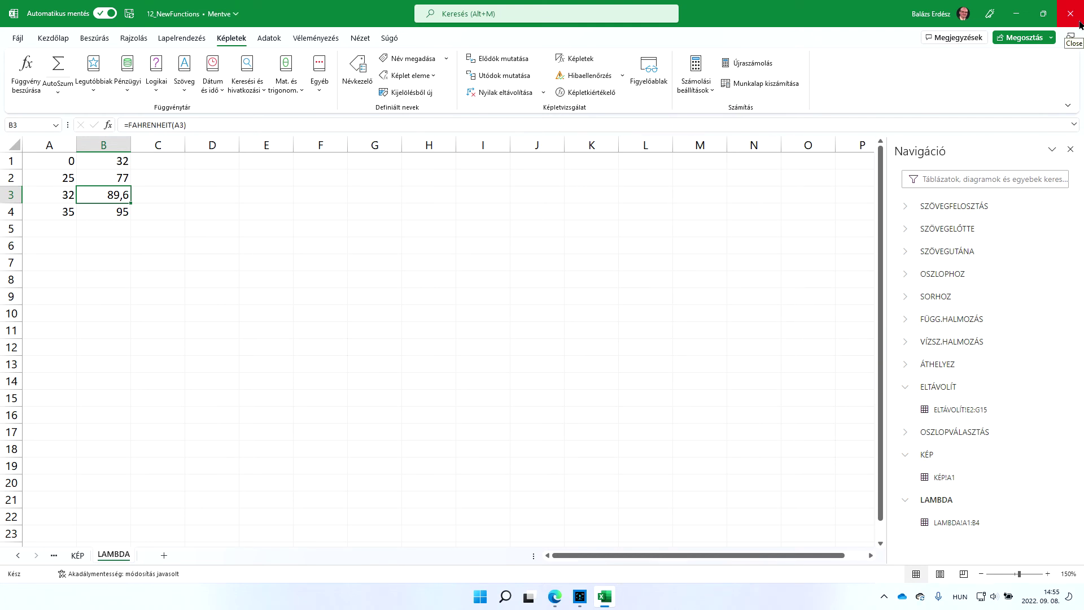
Close desktop Excel, resume editing in the browser, and show the LAMBDA sheet with review tools
{"action": "left_click", "coordinate": [1079, 23]}
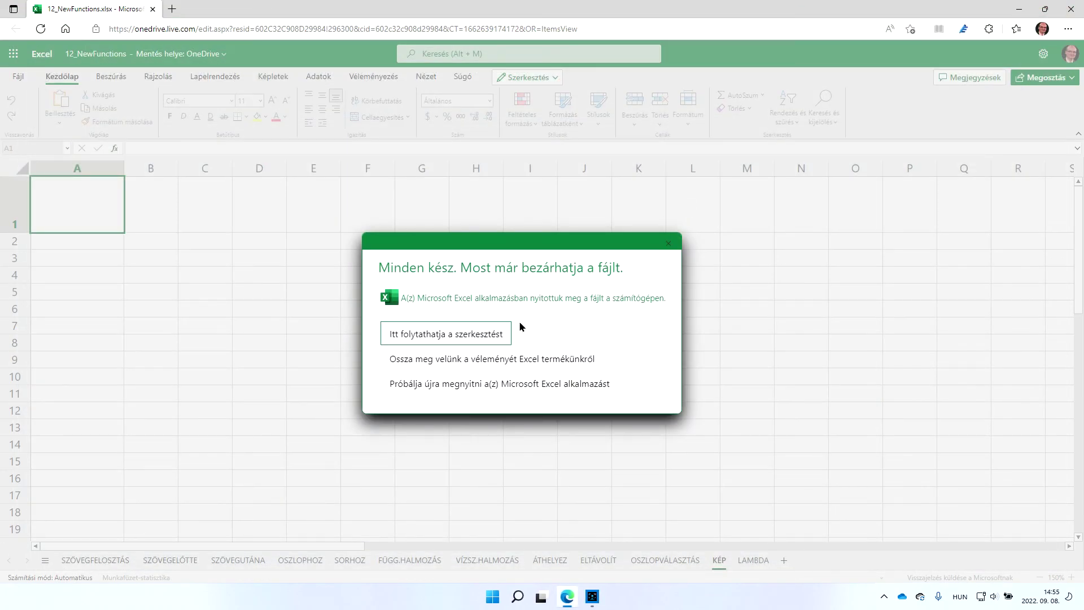
{"action": "left_click", "coordinate": [475, 334]}
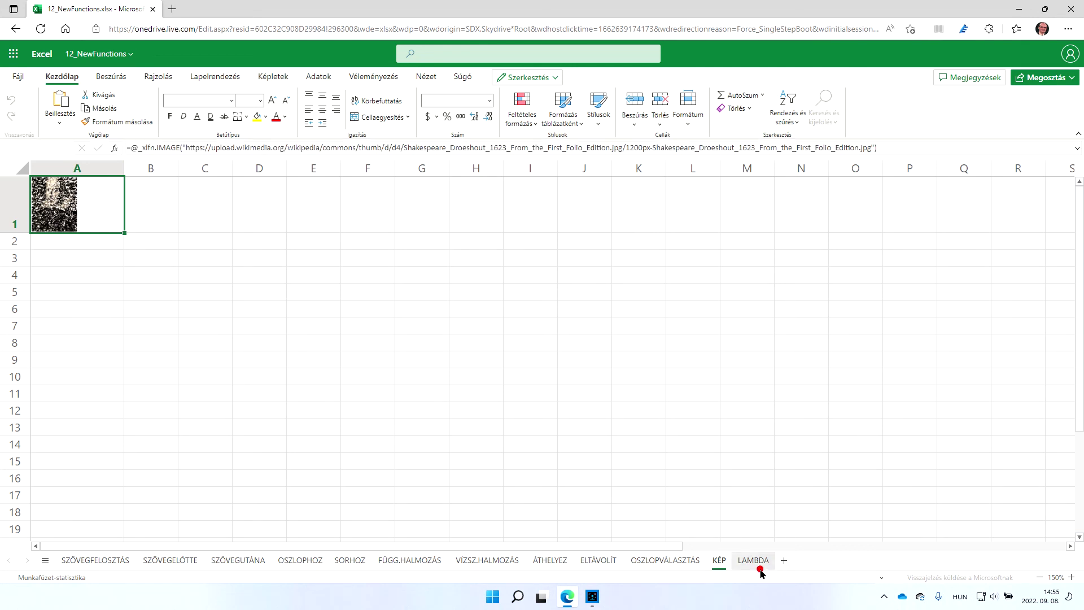
{"action": "left_click", "coordinate": [754, 561]}
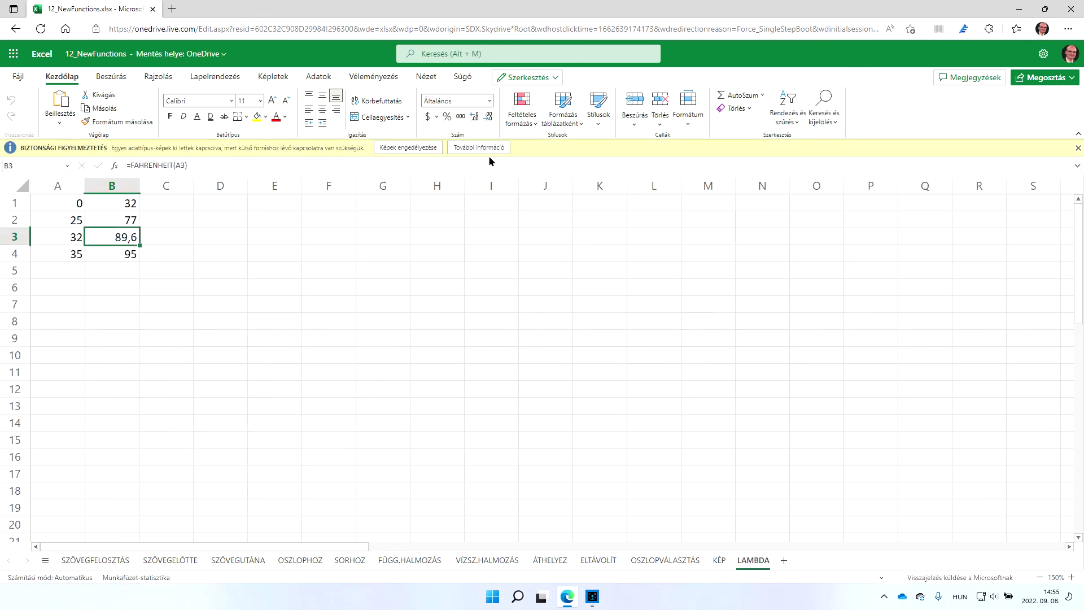
{"action": "left_click", "coordinate": [406, 150]}
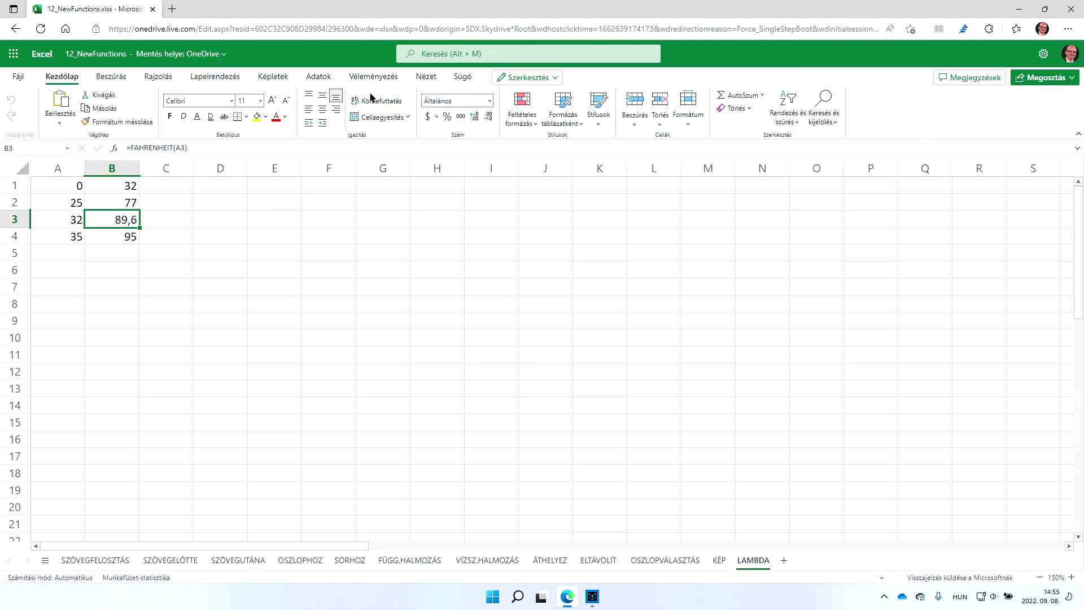
{"action": "left_click", "coordinate": [381, 76]}
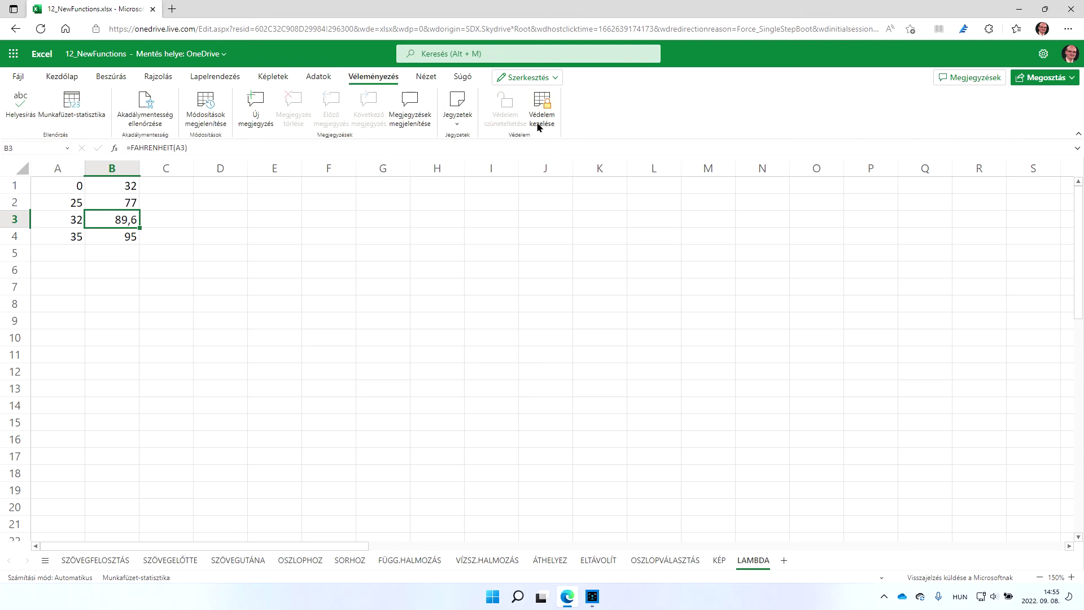
In Manage Protection, switch sheet protection on for the LAMBDA sheet
{"action": "left_click", "coordinate": [545, 104]}
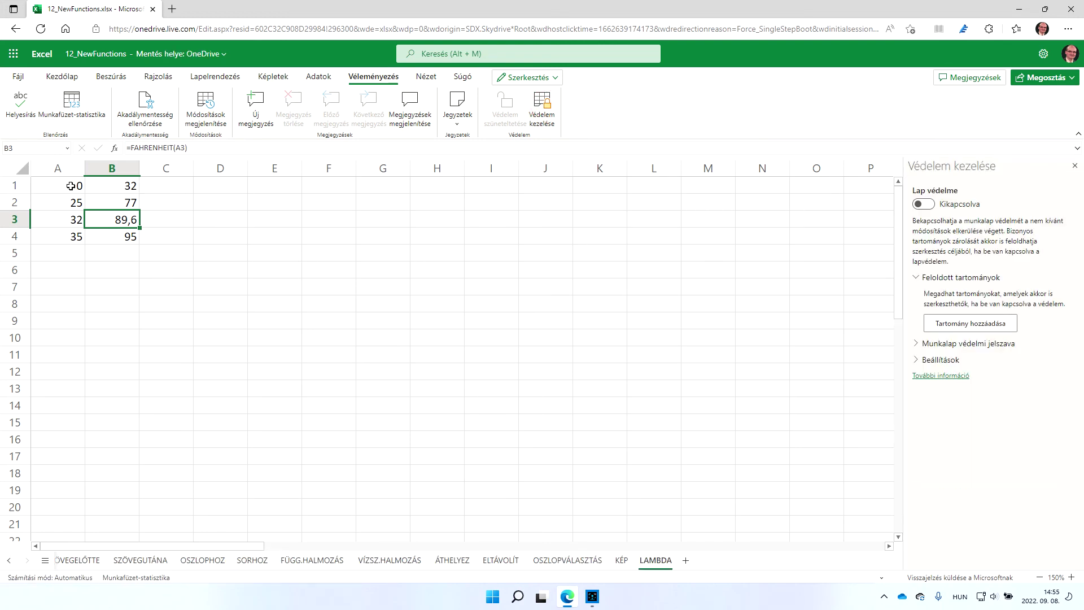
{"action": "left_click", "coordinate": [120, 187]}
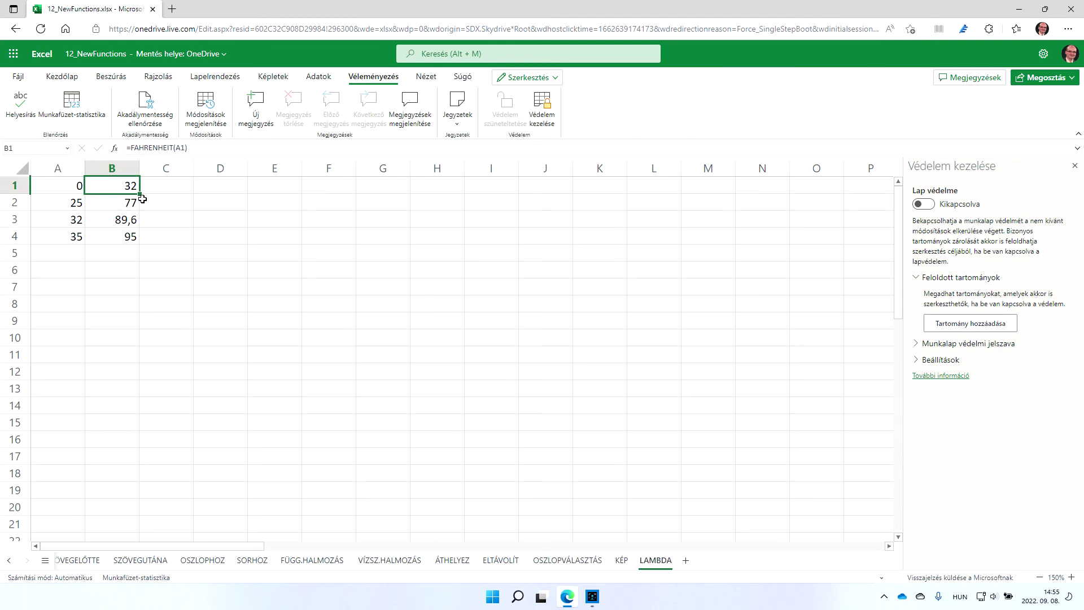
{"action": "left_click", "coordinate": [114, 186]}
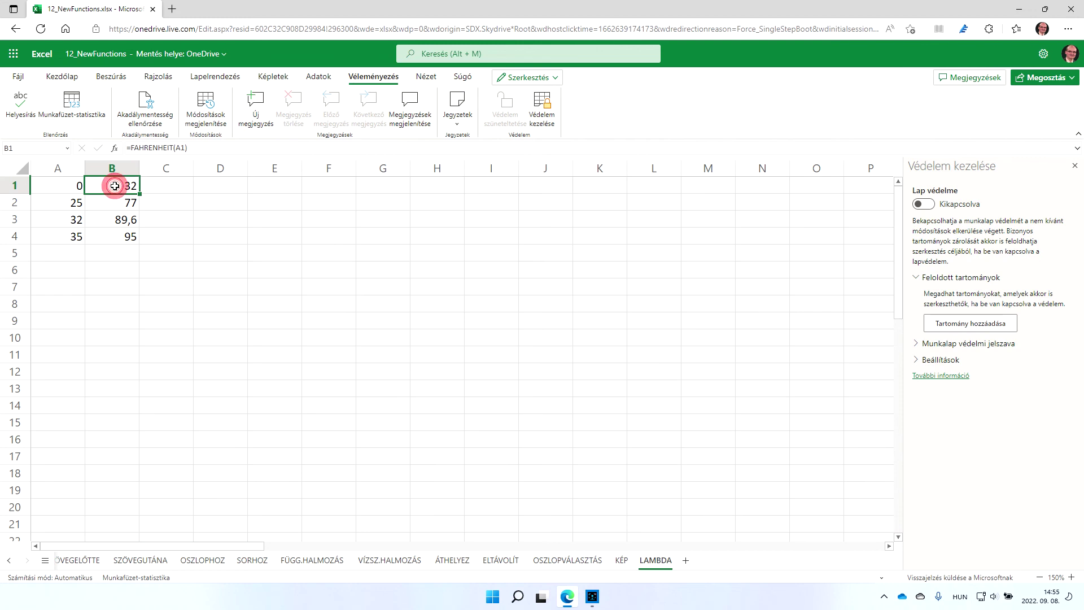
{"action": "left_click", "coordinate": [924, 204]}
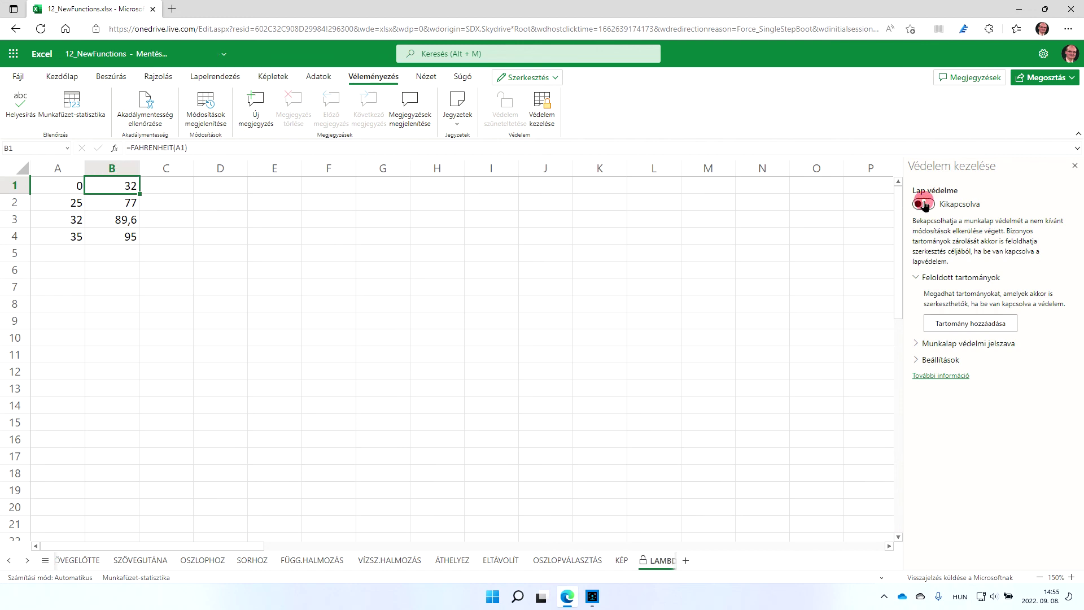
Add an unlocked range Tartomány1 covering B1:B4 and check the password sections
{"action": "left_click", "coordinate": [950, 321]}
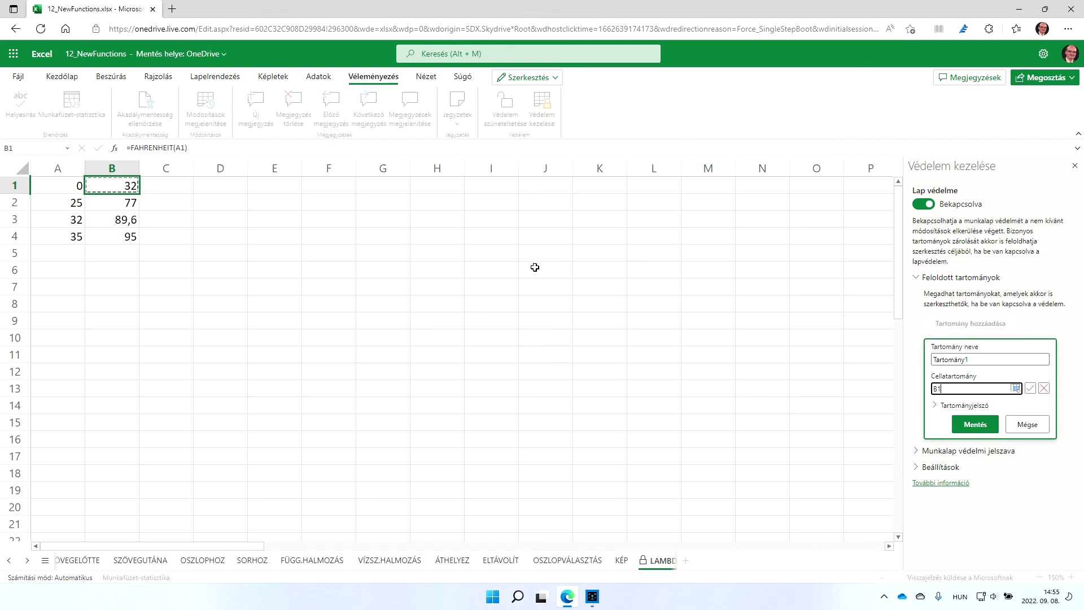
{"action": "left_click_drag", "start_coordinate": [126, 184], "coordinate": [125, 237]}
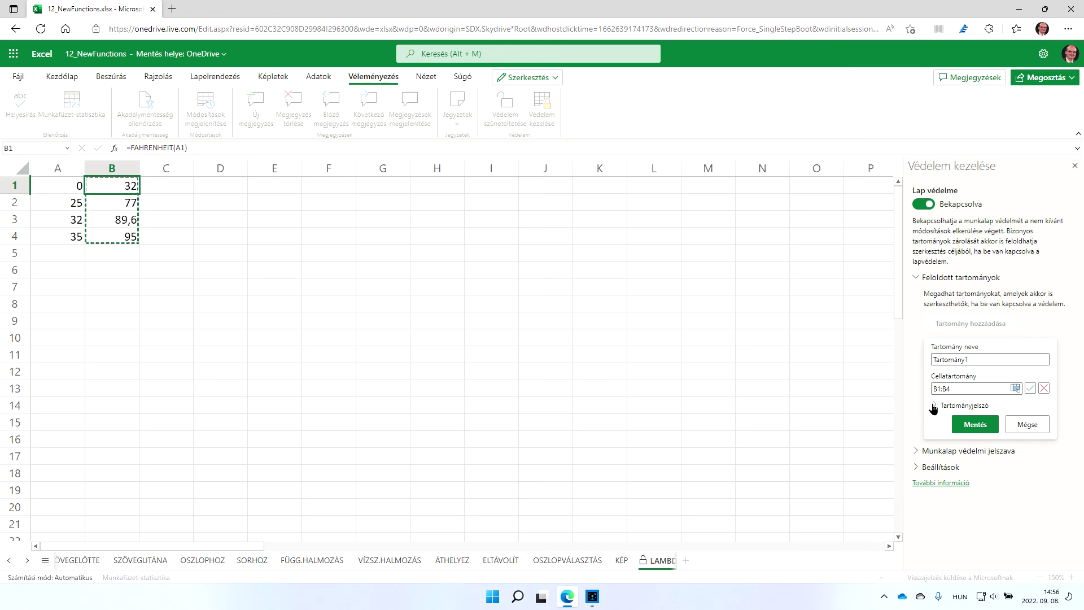
{"action": "left_click", "coordinate": [934, 406]}
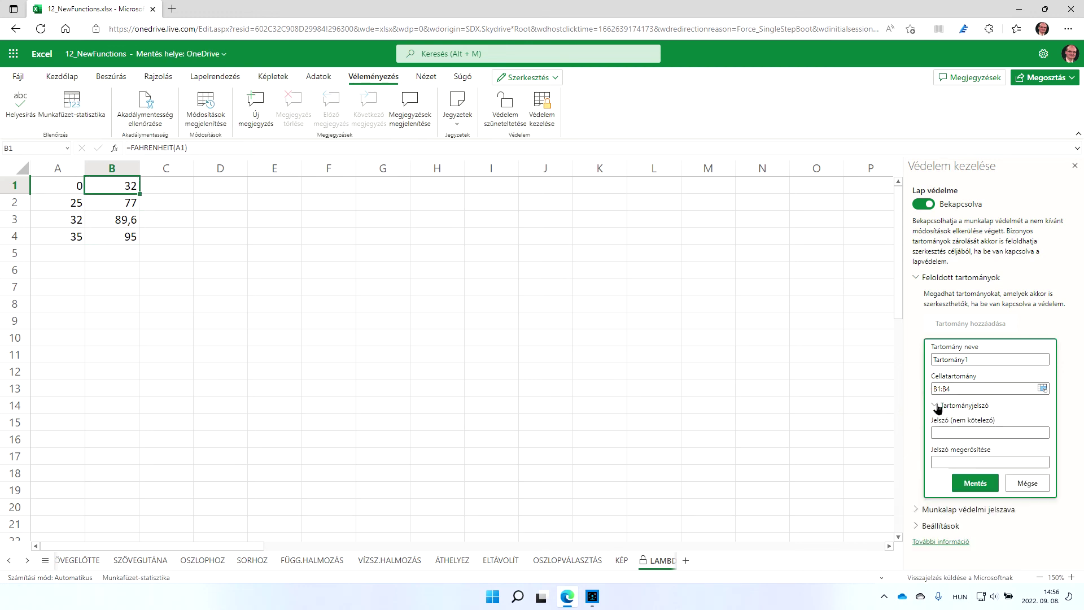
{"action": "left_click", "coordinate": [935, 406]}
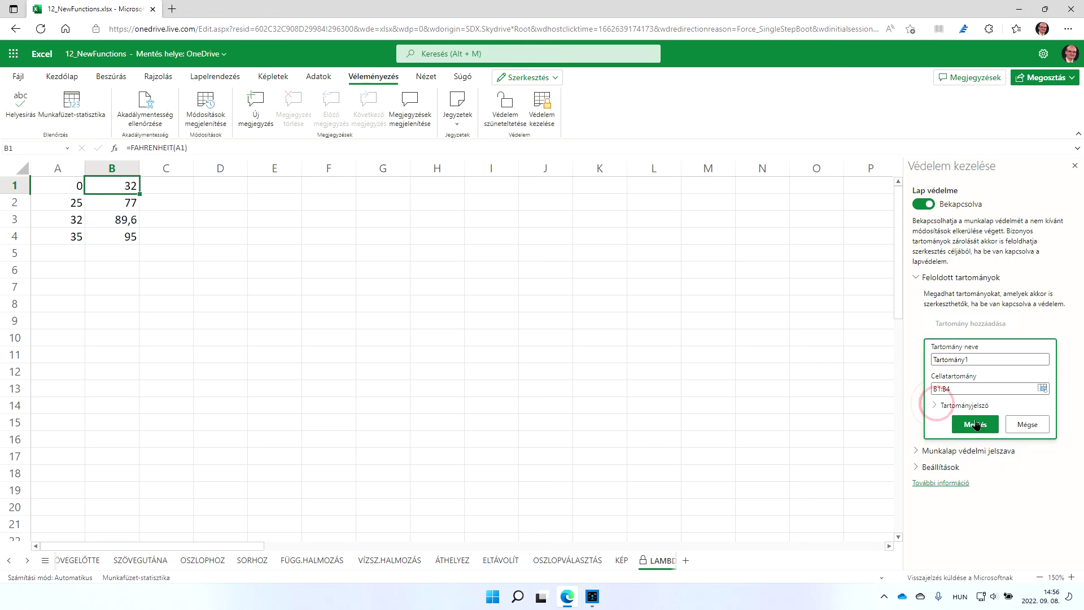
{"action": "left_click", "coordinate": [915, 452]}
{"action": "left_click", "coordinate": [916, 452]}
{"action": "left_click", "coordinate": [915, 451]}
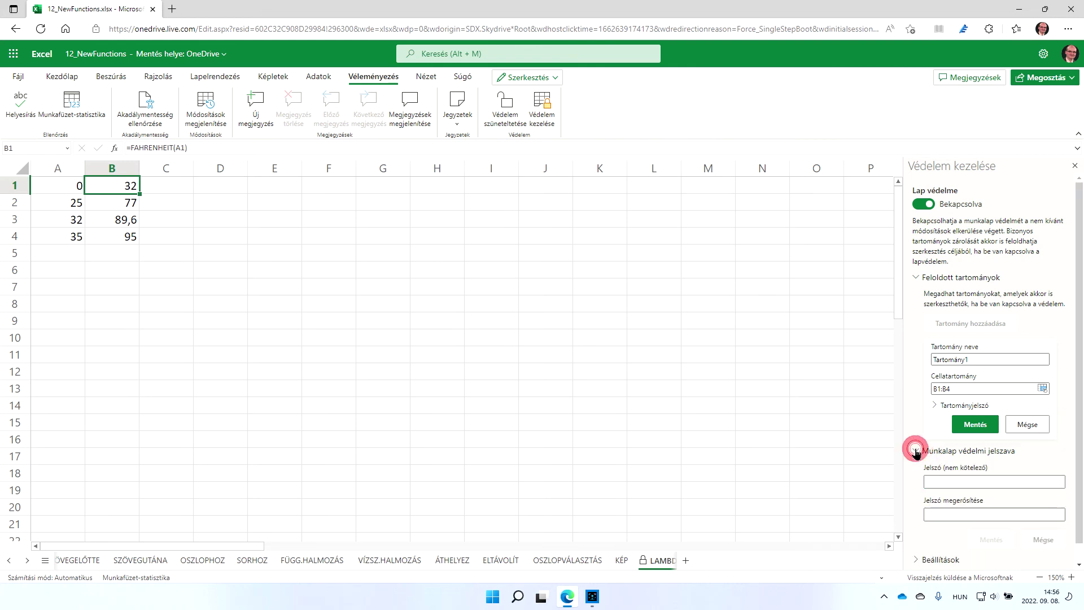
{"action": "left_click", "coordinate": [916, 451]}
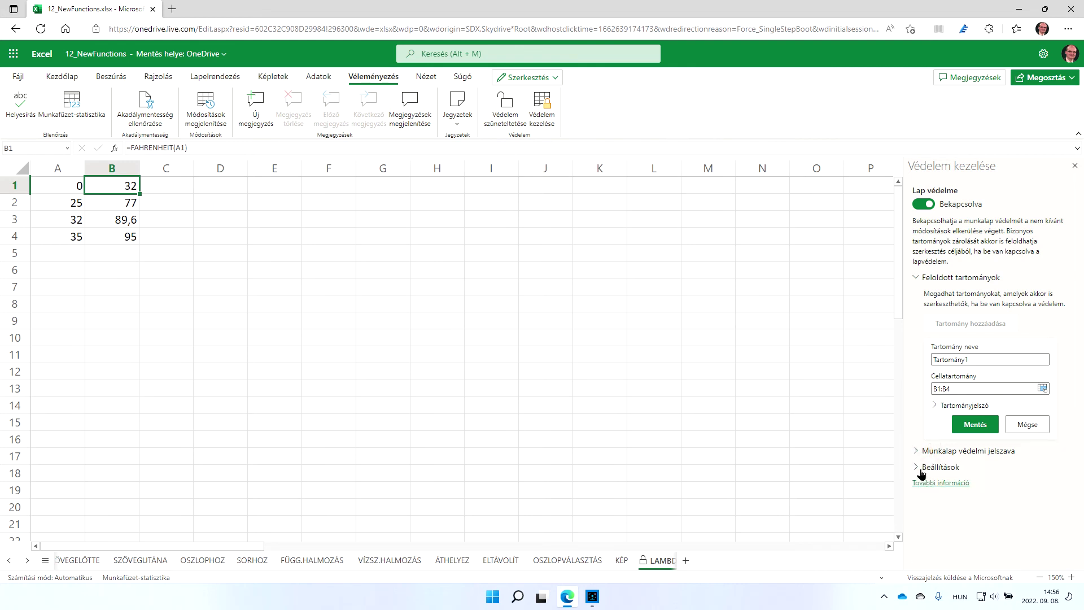
Expand Settings to review the sheet's user permission checkboxes
{"action": "left_click", "coordinate": [915, 467]}
{"action": "scroll", "coordinate": [1045, 398], "scroll_direction": "down", "scroll_amount": 4}
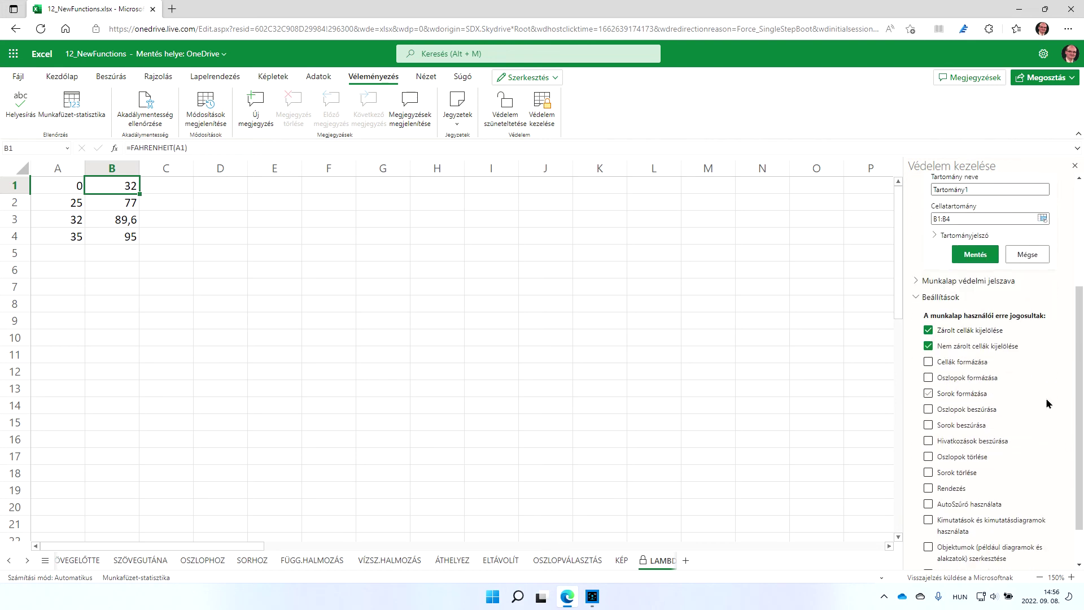
{"action": "scroll", "coordinate": [1030, 360], "scroll_direction": "up", "scroll_amount": 1}
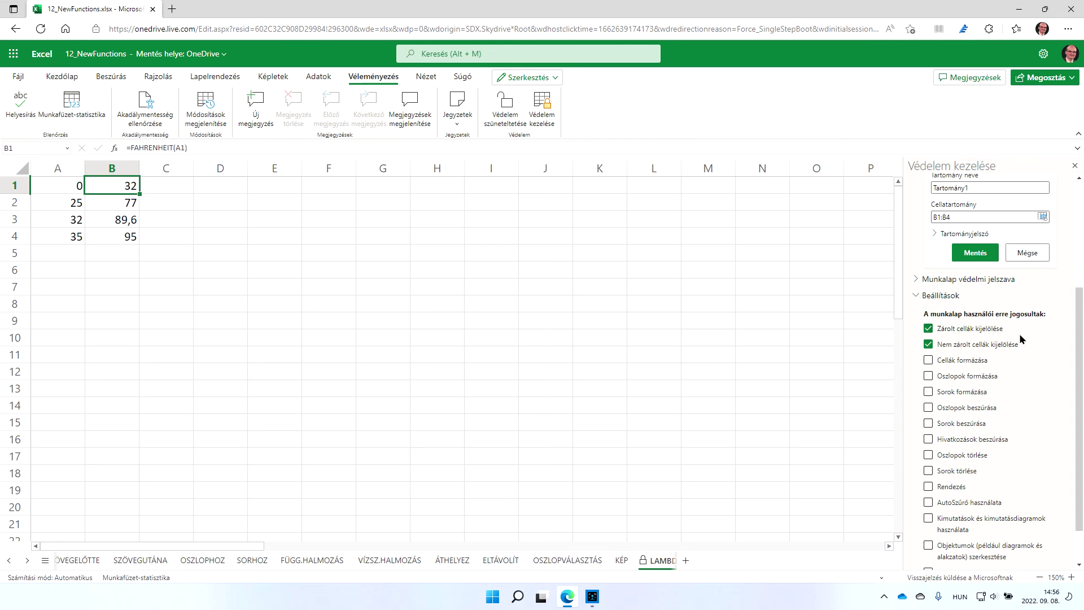
{"action": "scroll", "coordinate": [1020, 338], "scroll_direction": "down", "scroll_amount": 1}
{"action": "scroll", "coordinate": [1019, 338], "scroll_direction": "up", "scroll_amount": 2}
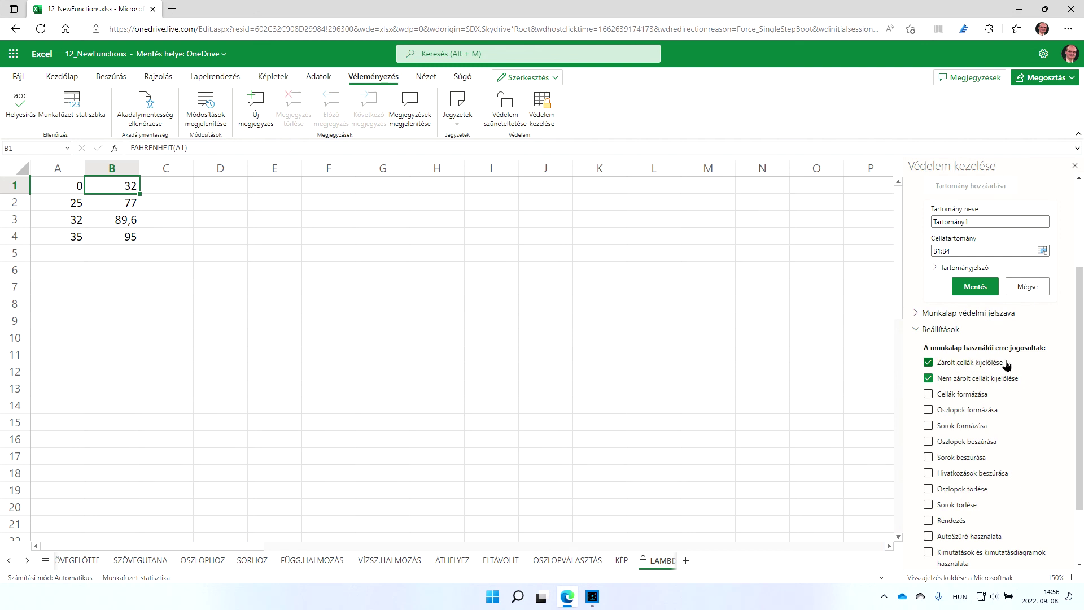
{"action": "scroll", "coordinate": [1008, 364], "scroll_direction": "down", "scroll_amount": 1}
{"action": "scroll", "coordinate": [1009, 365], "scroll_direction": "up", "scroll_amount": 4}
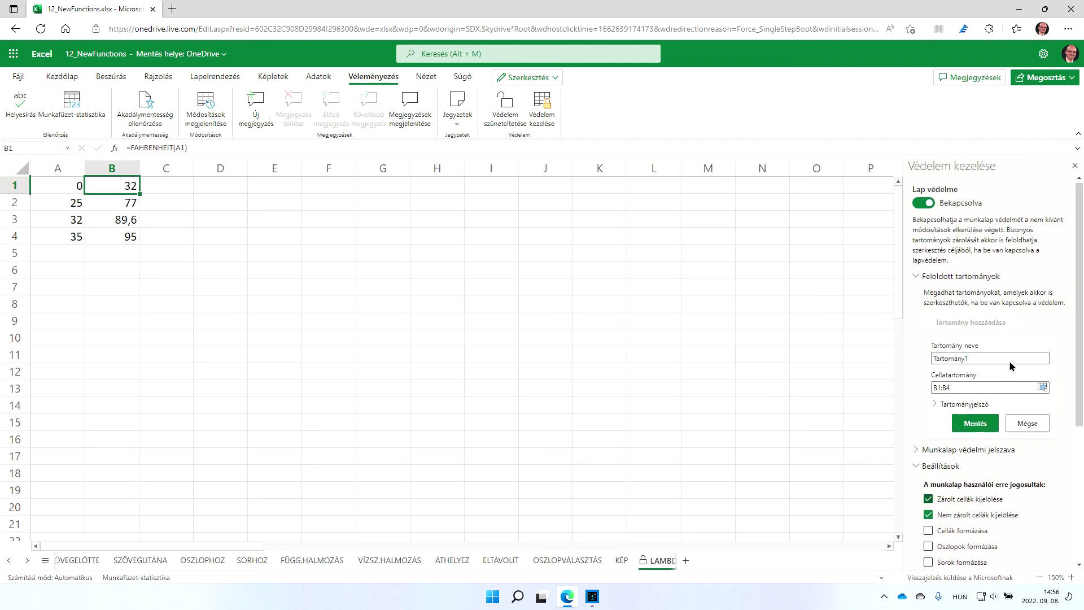
Enter and confirm a sheet protection password, save it, and save the unlocked range
{"action": "left_click", "coordinate": [914, 468]}
{"action": "left_click", "coordinate": [919, 452]}
{"action": "left_click", "coordinate": [972, 481]}
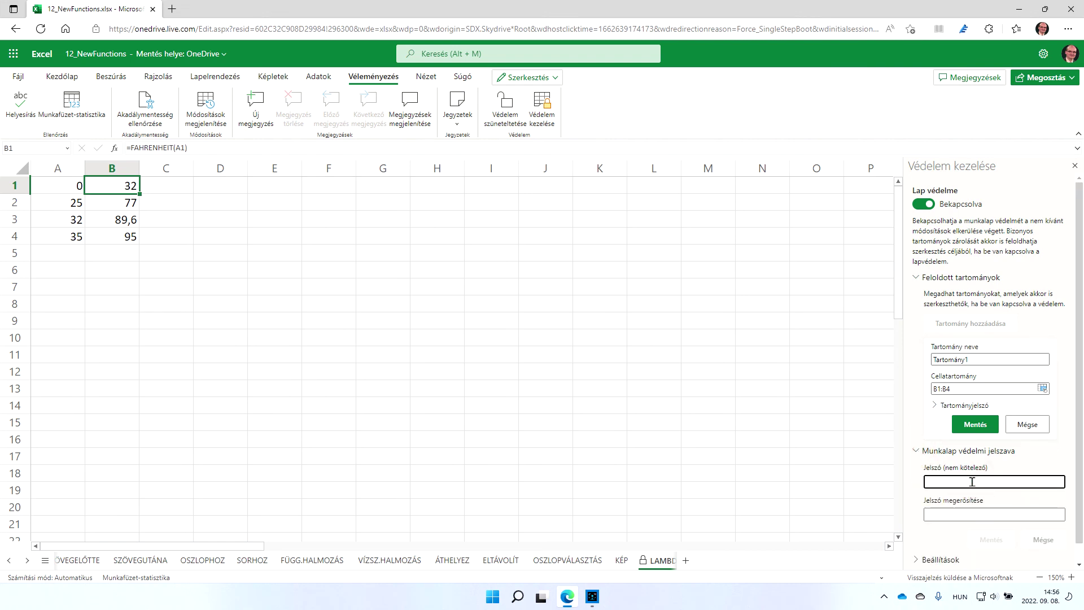
{"action": "type", "text": "1234567"}
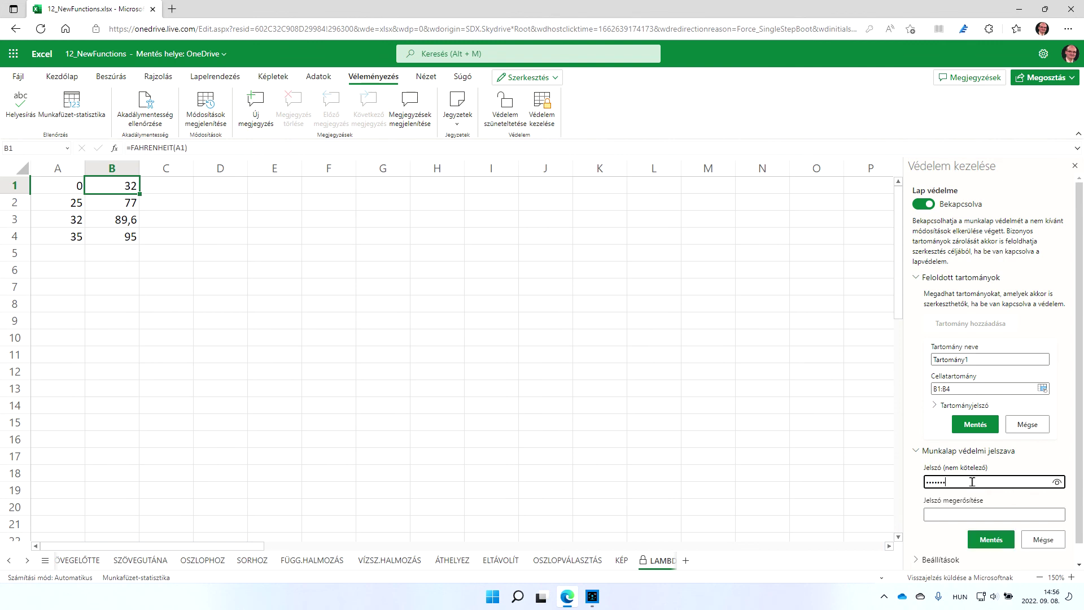
{"action": "type", "text": "8"}
{"action": "key", "text": "Tab"}
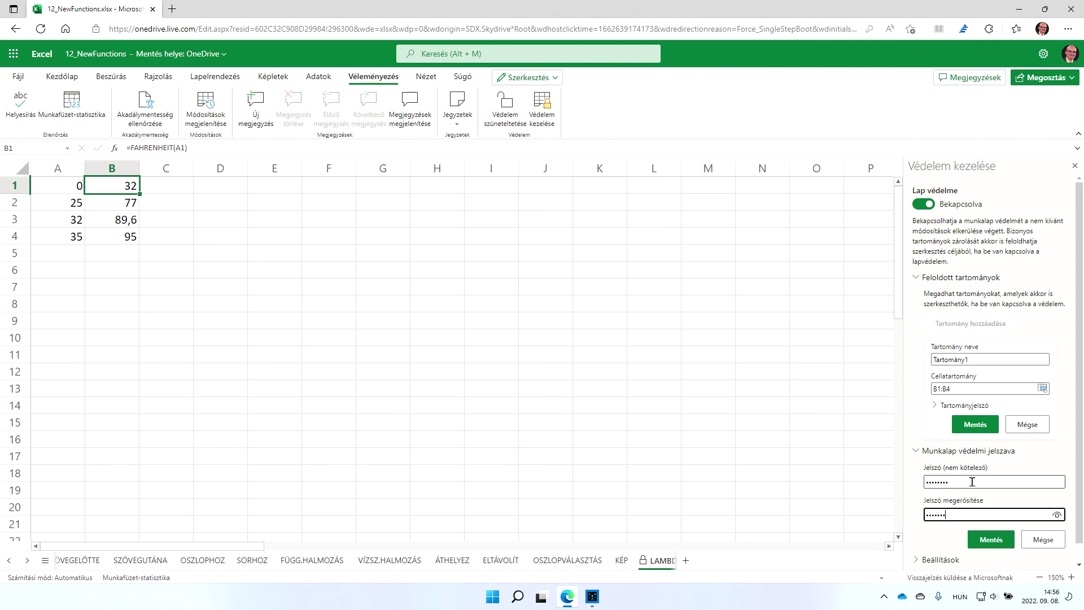
{"action": "left_click", "coordinate": [1000, 538]}
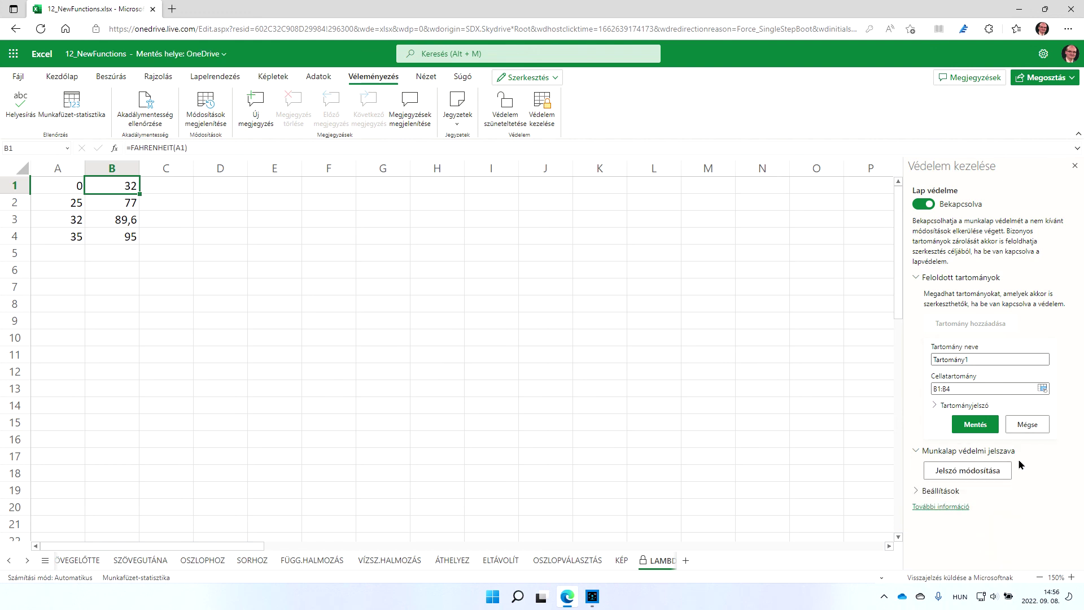
{"action": "left_click", "coordinate": [1074, 165]}
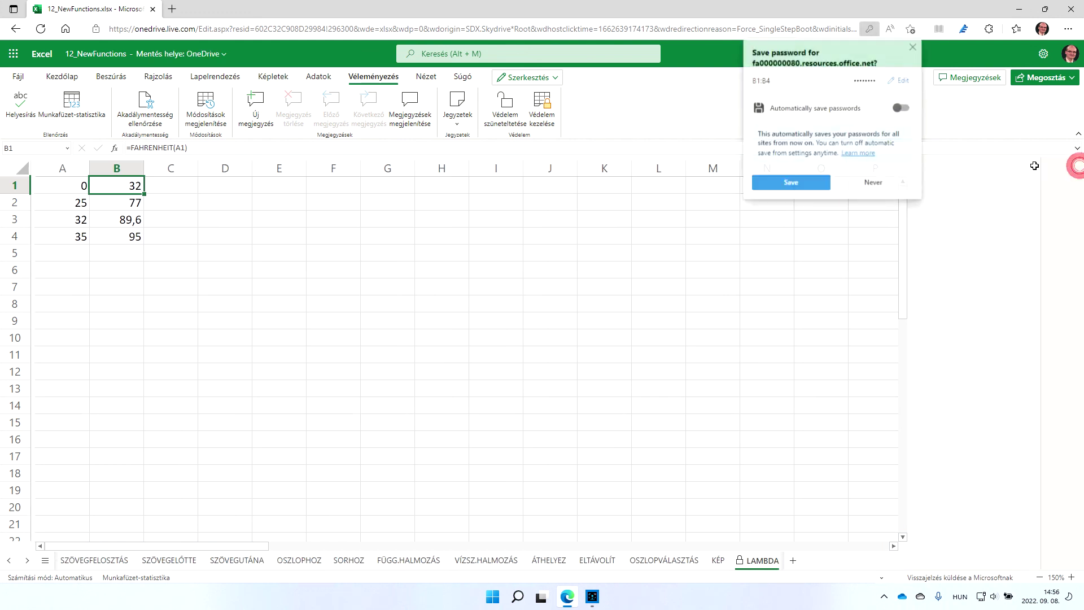
Let the browser store the password, then test cells B2, A1 and B1 on the protected sheet
{"action": "left_click", "coordinate": [791, 184]}
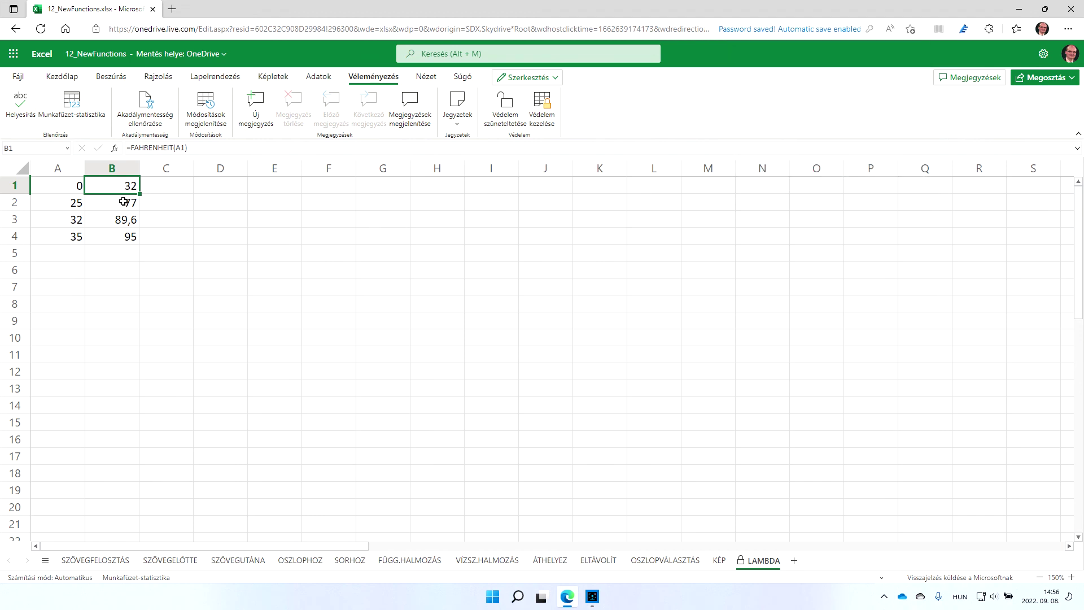
{"action": "left_click", "coordinate": [123, 201]}
{"action": "left_click", "coordinate": [54, 184]}
{"action": "left_click", "coordinate": [115, 189]}
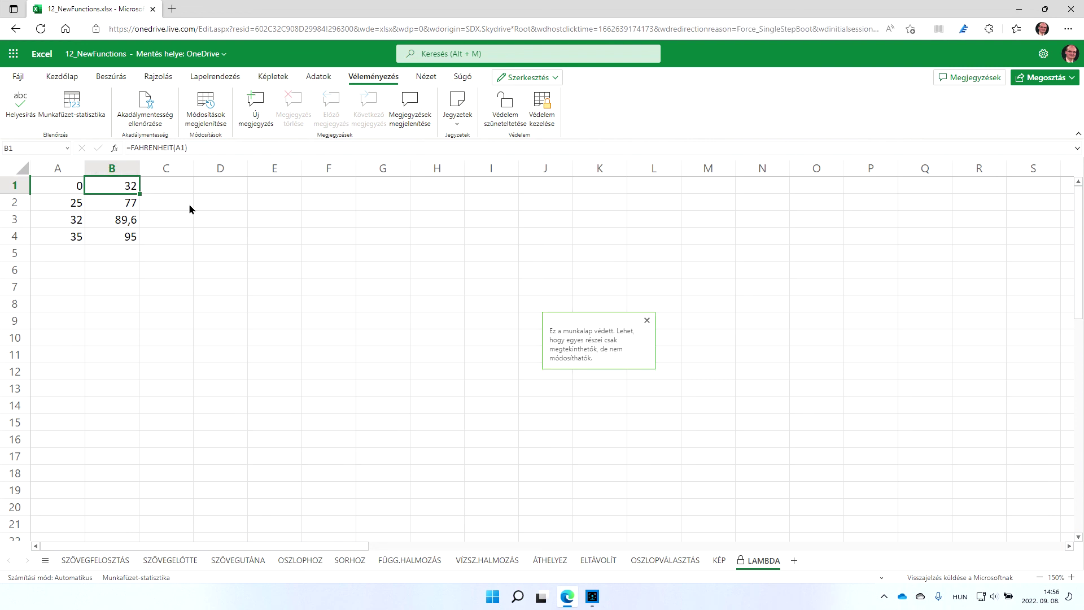
{"action": "key", "text": "Left"}
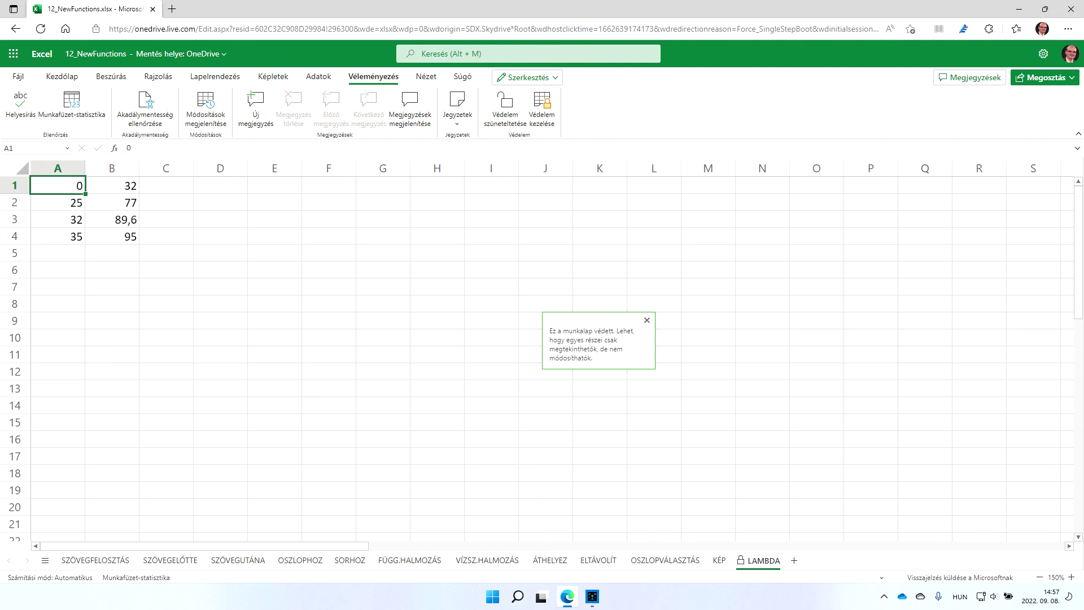
{"action": "left_click", "coordinate": [648, 320]}
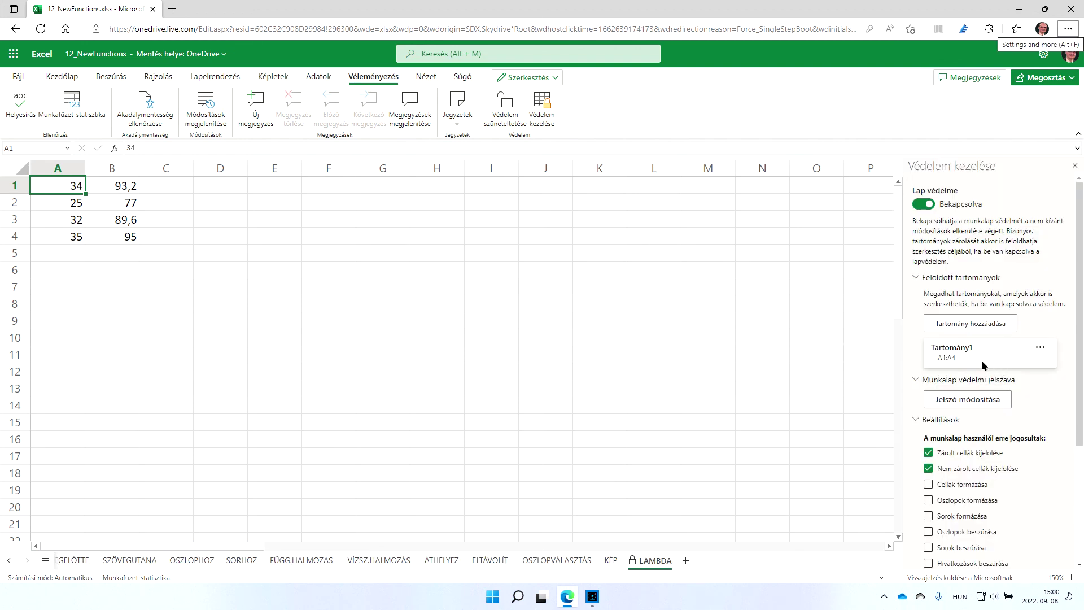
Test locking by selecting A2, A5, B1, B2 and C2, then dismiss the protection notice
{"action": "scroll", "coordinate": [955, 316], "scroll_direction": "down", "scroll_amount": 1}
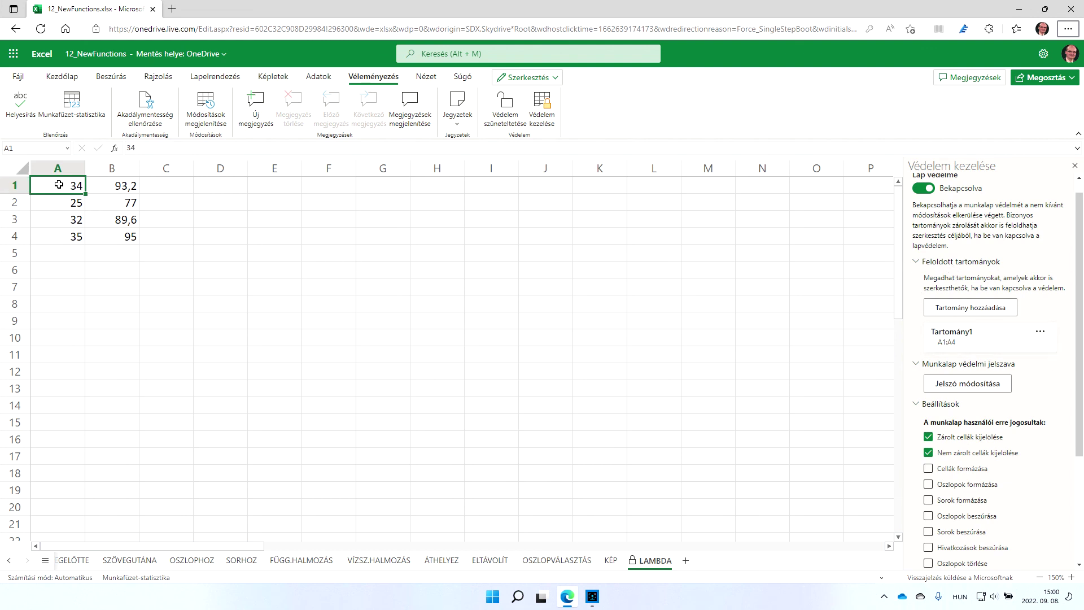
{"action": "left_click", "coordinate": [60, 202]}
{"action": "left_click", "coordinate": [62, 249]}
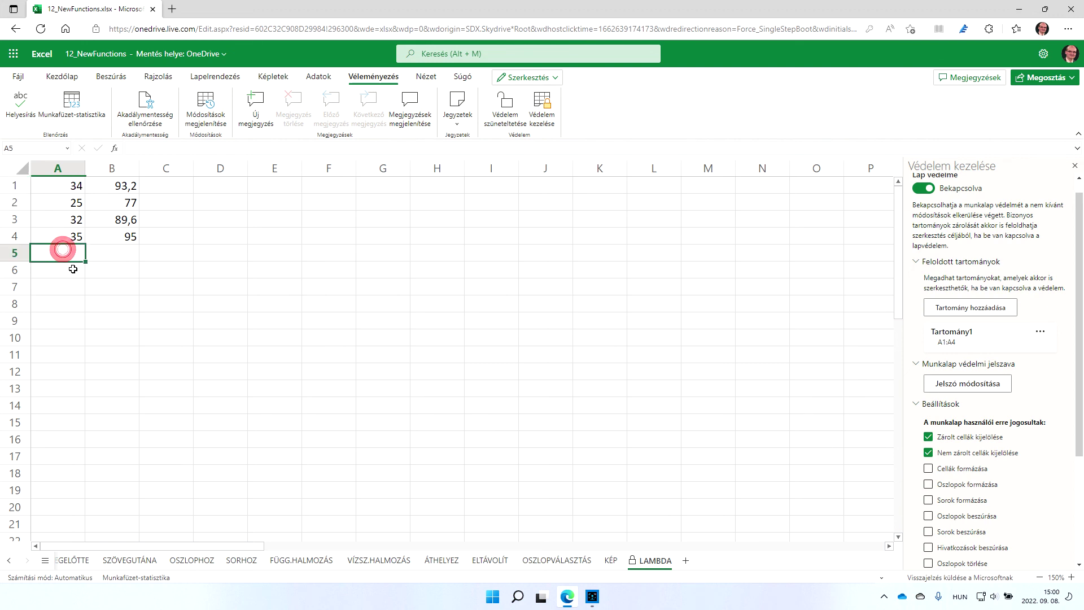
{"action": "left_click", "coordinate": [127, 188]}
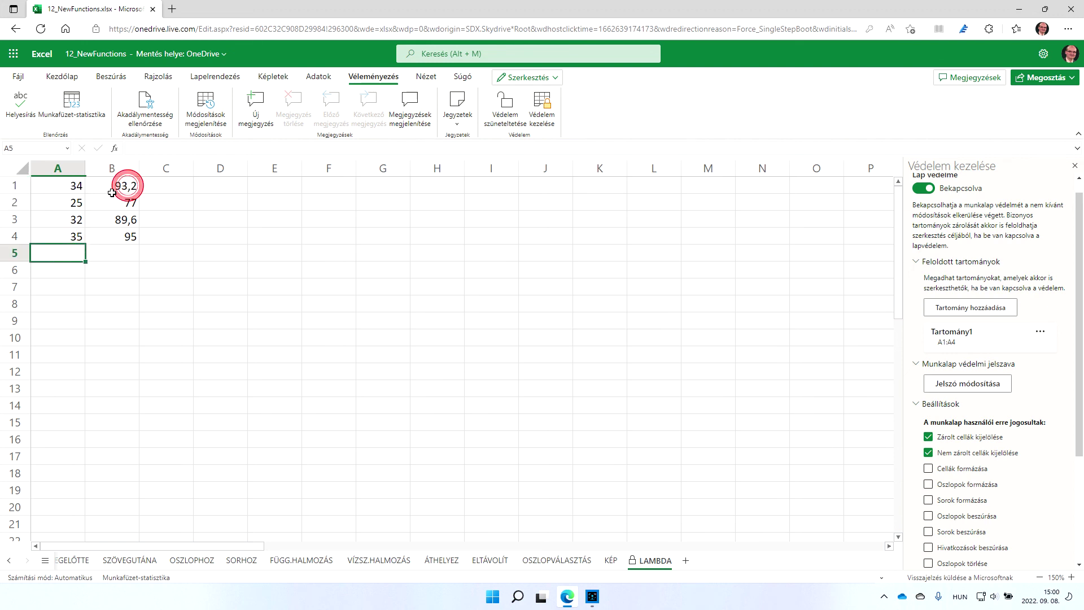
{"action": "left_click", "coordinate": [115, 201]}
{"action": "left_click", "coordinate": [172, 202]}
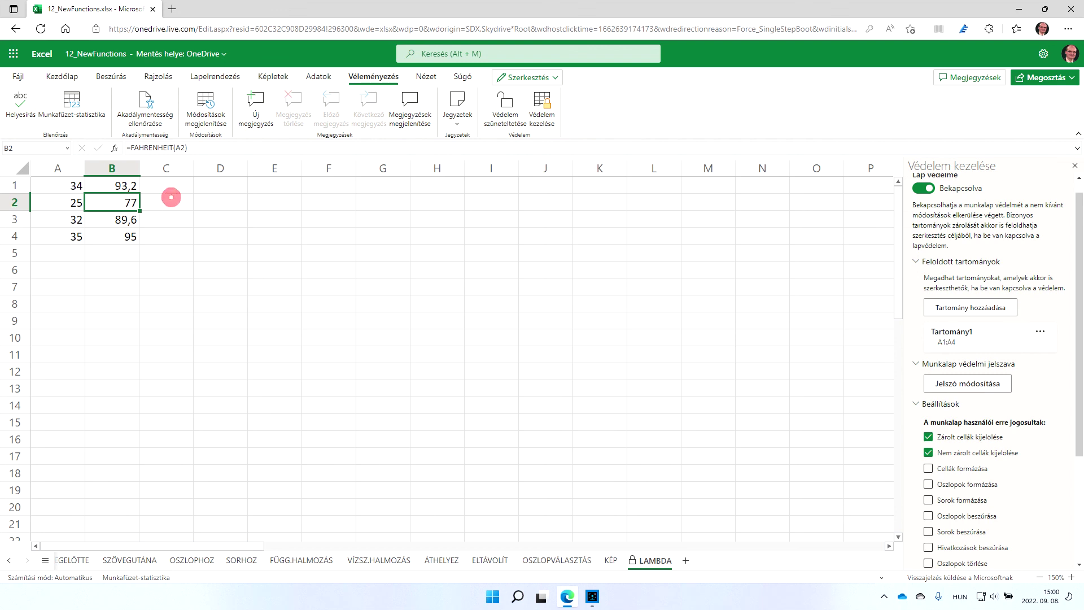
{"action": "left_click", "coordinate": [59, 186]}
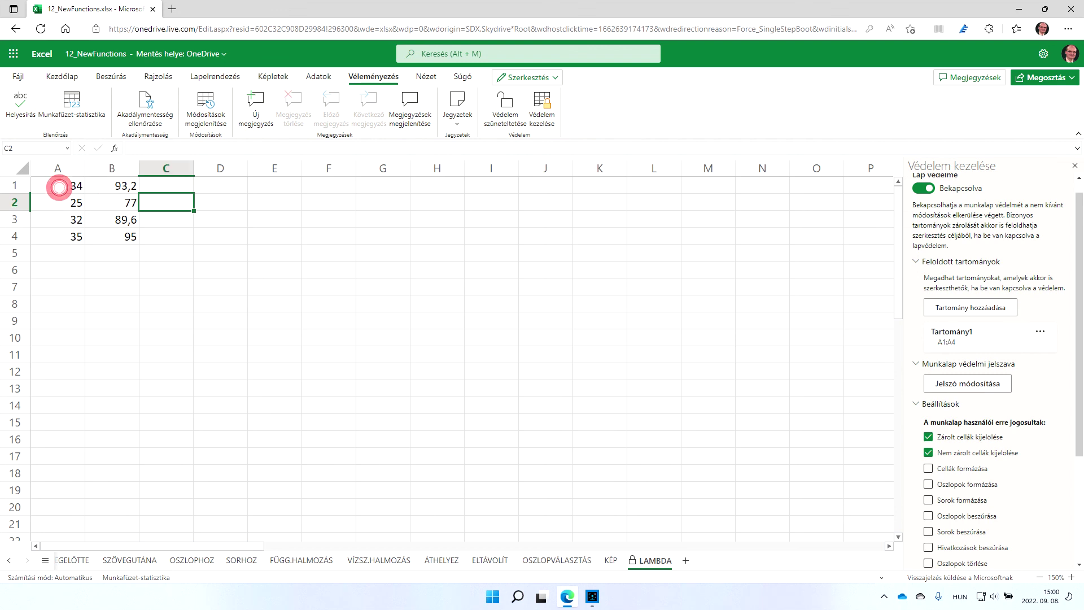
Set A1 to 0 and A2 to 23, so B2 recalculates to 73,4
{"action": "left_click", "coordinate": [66, 186]}
{"action": "type", "text": "0"}
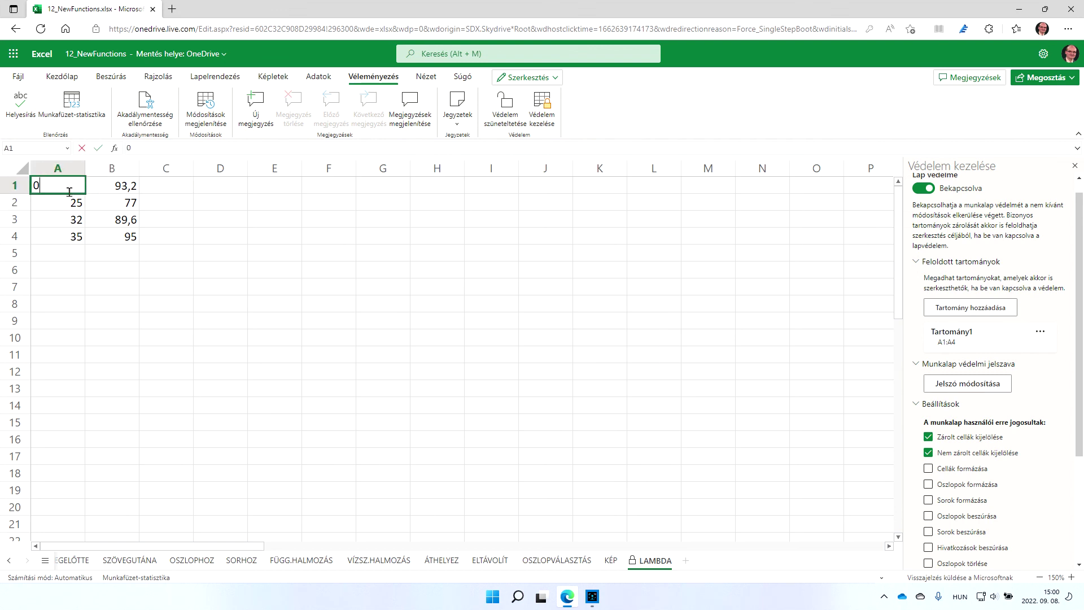
{"action": "key", "text": "Return"}
{"action": "key", "text": "Up"}
{"action": "left_click", "coordinate": [58, 202]}
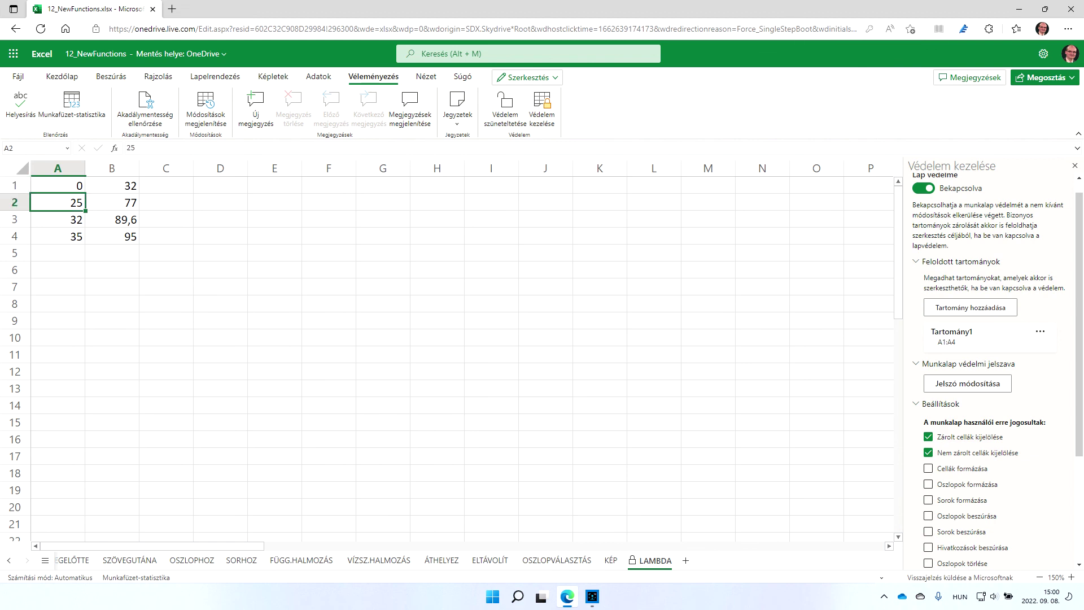
{"action": "type", "text": "23"}
{"action": "key", "text": "Return"}
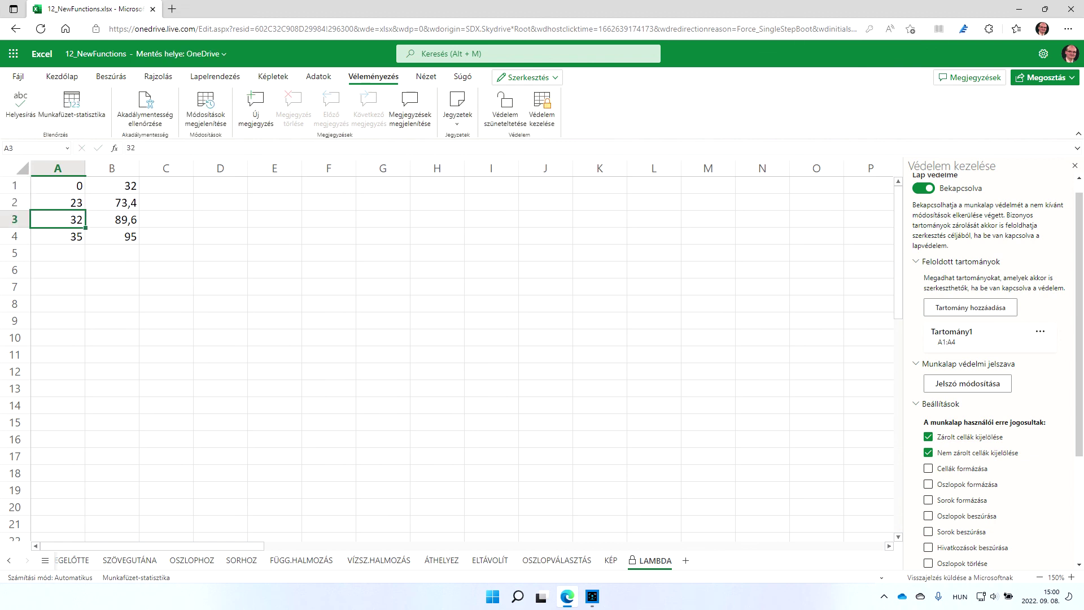
{"action": "left_click", "coordinate": [57, 202]}
{"action": "left_click", "coordinate": [57, 186]}
{"action": "left_click", "coordinate": [58, 202]}
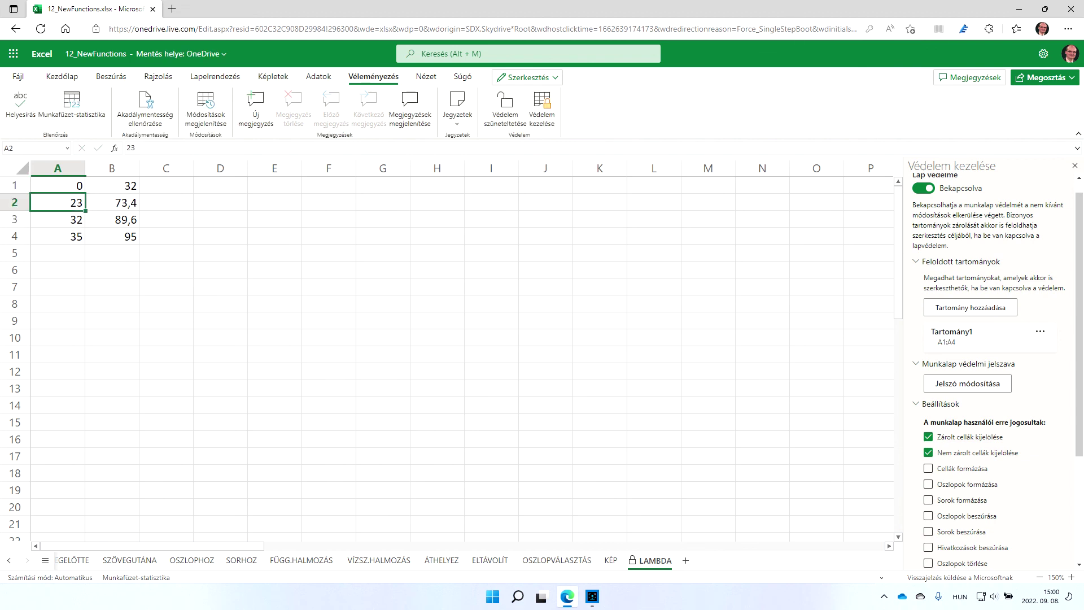